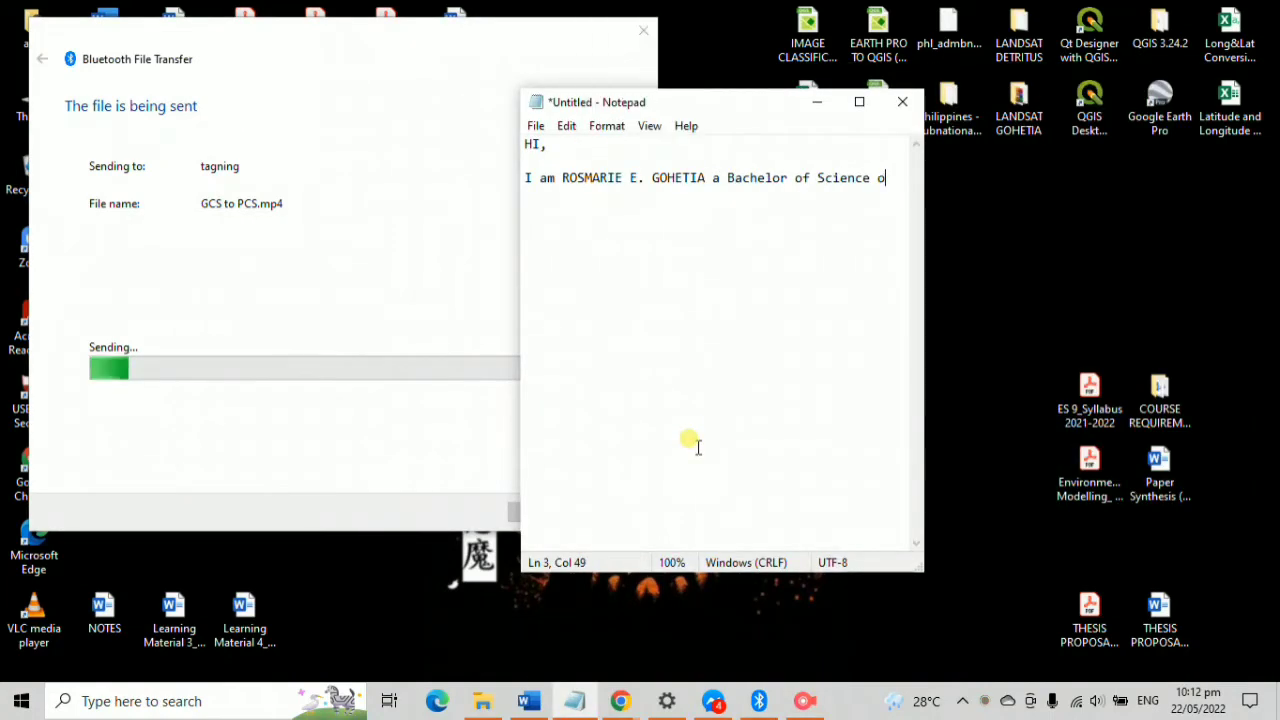
- Write the opening lines: an Environmental Science student making this video for the Environmental Analysis unit
{"action": "key", "text": "BackSpace"}
{"action": "type", "text": "in Environmental Science Student."}
- Add a line about showing what was learned in QGIS, end with "LET'S GO!!", and minimize Notepad
{"action": "key", "text": "Return"}
{"action": "key", "text": "Return"}
{"action": "type", "text": "I am making this video as a part of my Enviro"}
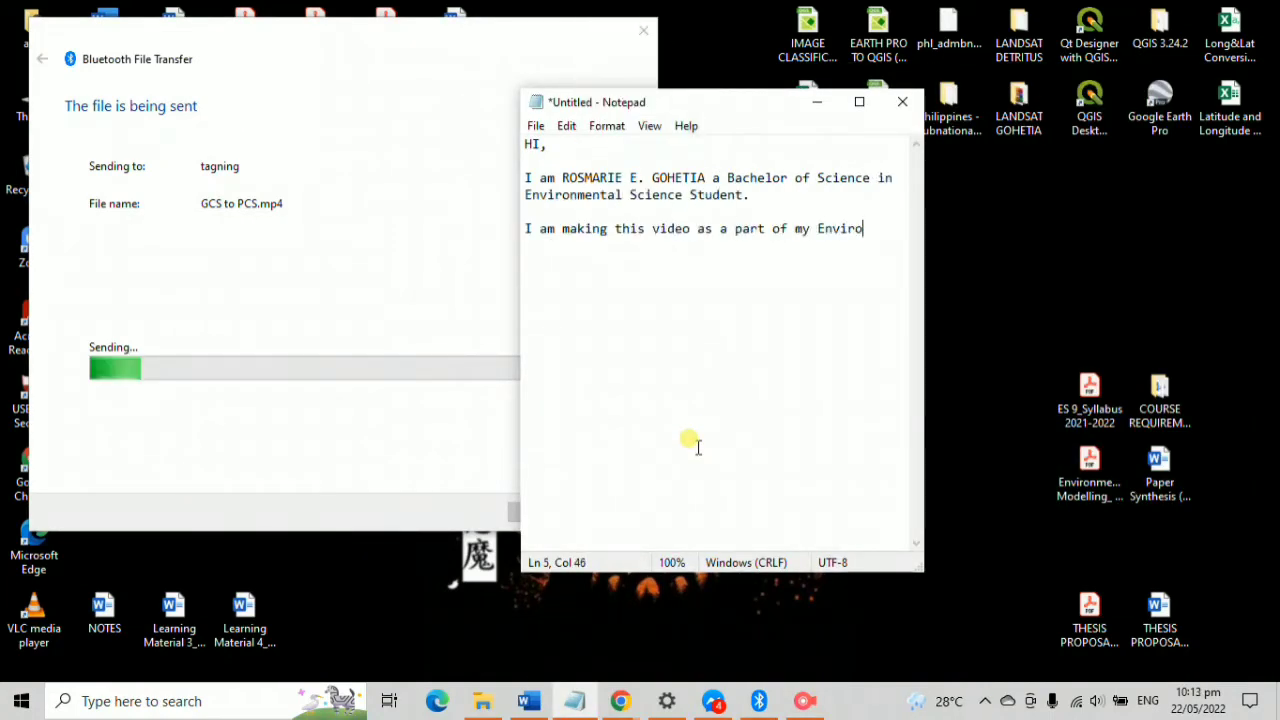
{"action": "type", "text": "nmental Analysis unit requirement."}
{"action": "key", "text": "Return"}
{"action": "key", "text": "Return"}
{"action": "type", "text": "This will show you what I have learned after exploring "}
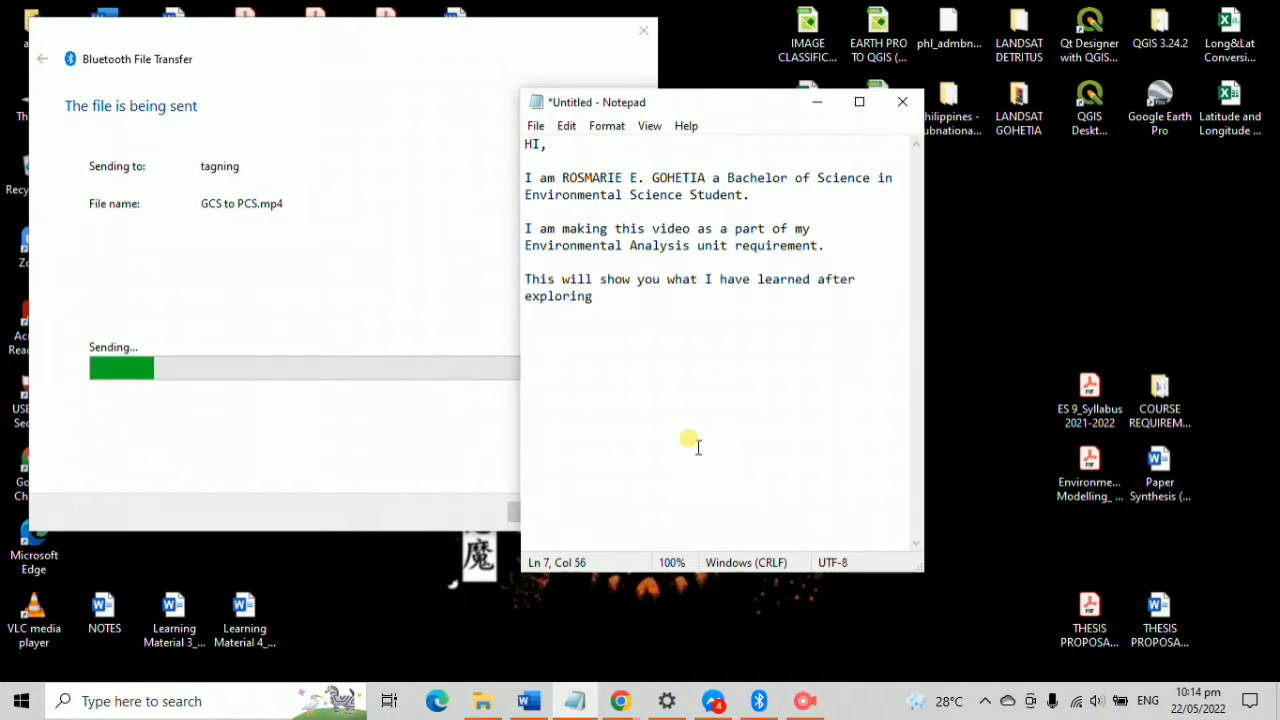
{"action": "type", "text": "the QGIS app after downloading landsat images from Earth explorer."}
{"action": "key", "text": "Return"}
{"action": "key", "text": "Return"}
{"action": "type", "text": "LETS"}
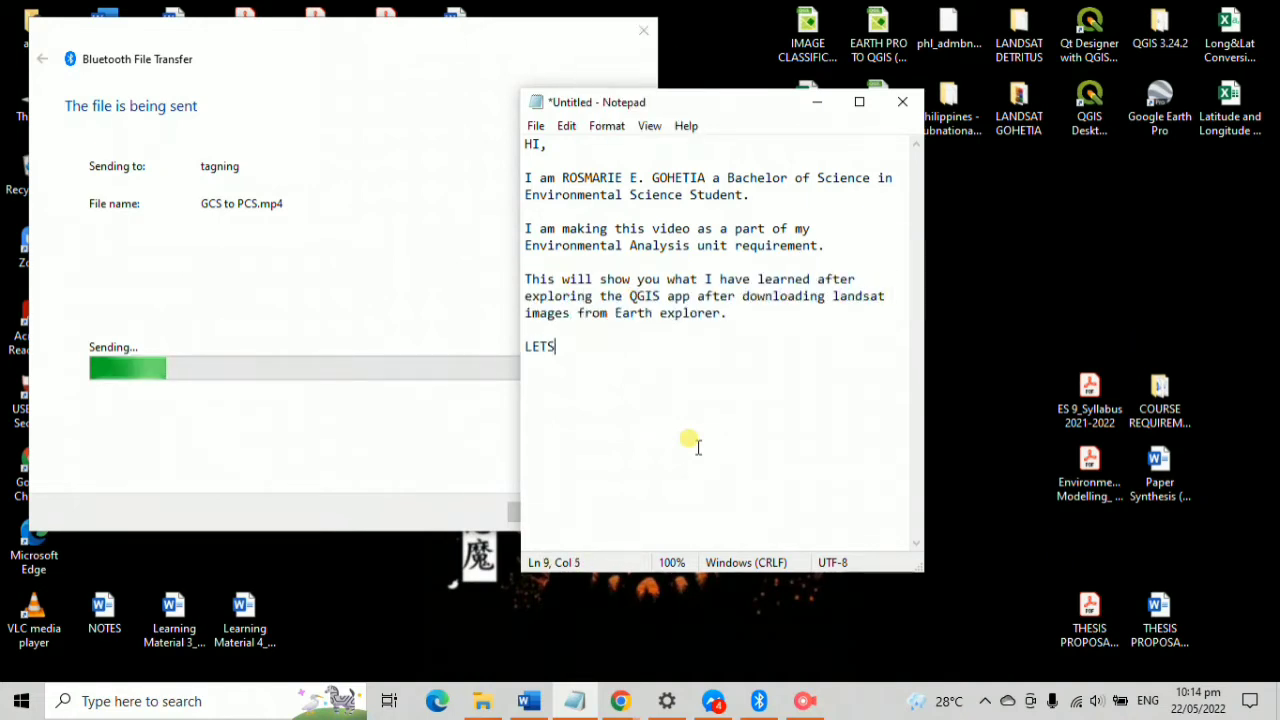
{"action": "key", "text": "BackSpace"}
{"action": "type", "text": "'S GO!!"}
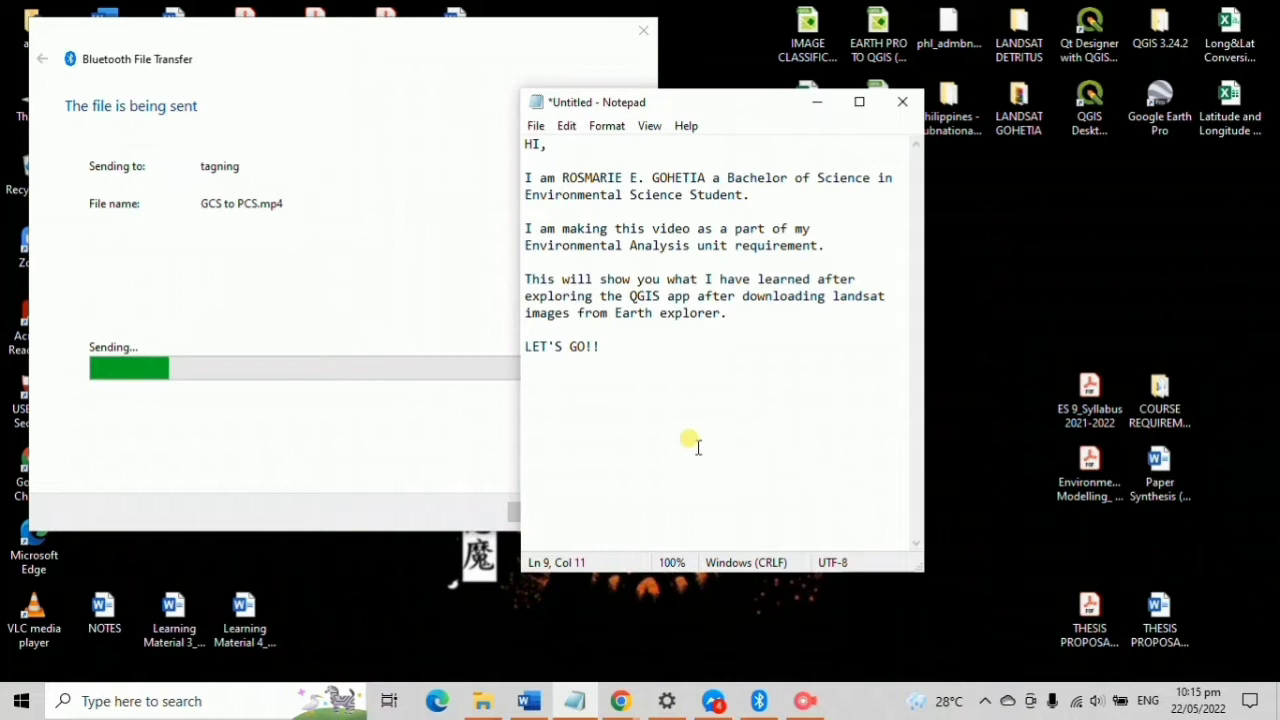
{"action": "left_click", "coordinate": [820, 103]}
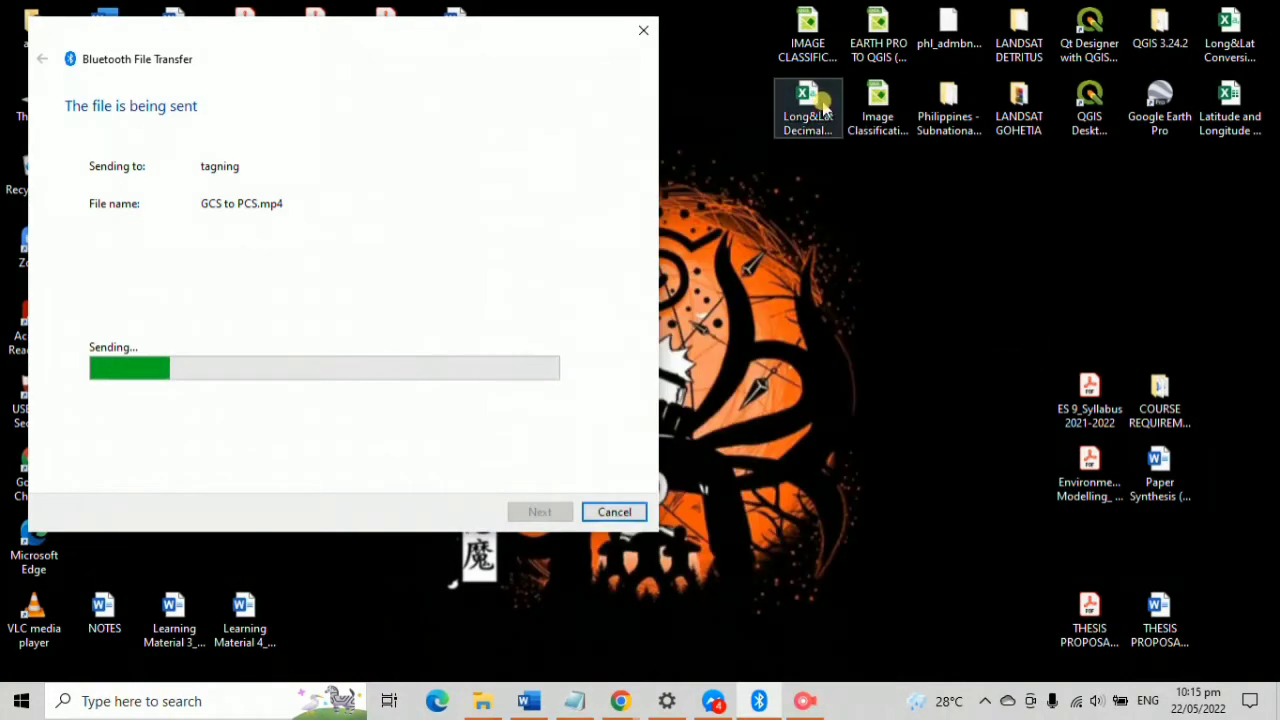
- Launch QGIS Desktop and start a new blank project from the template
{"action": "double_click", "coordinate": [1090, 120]}
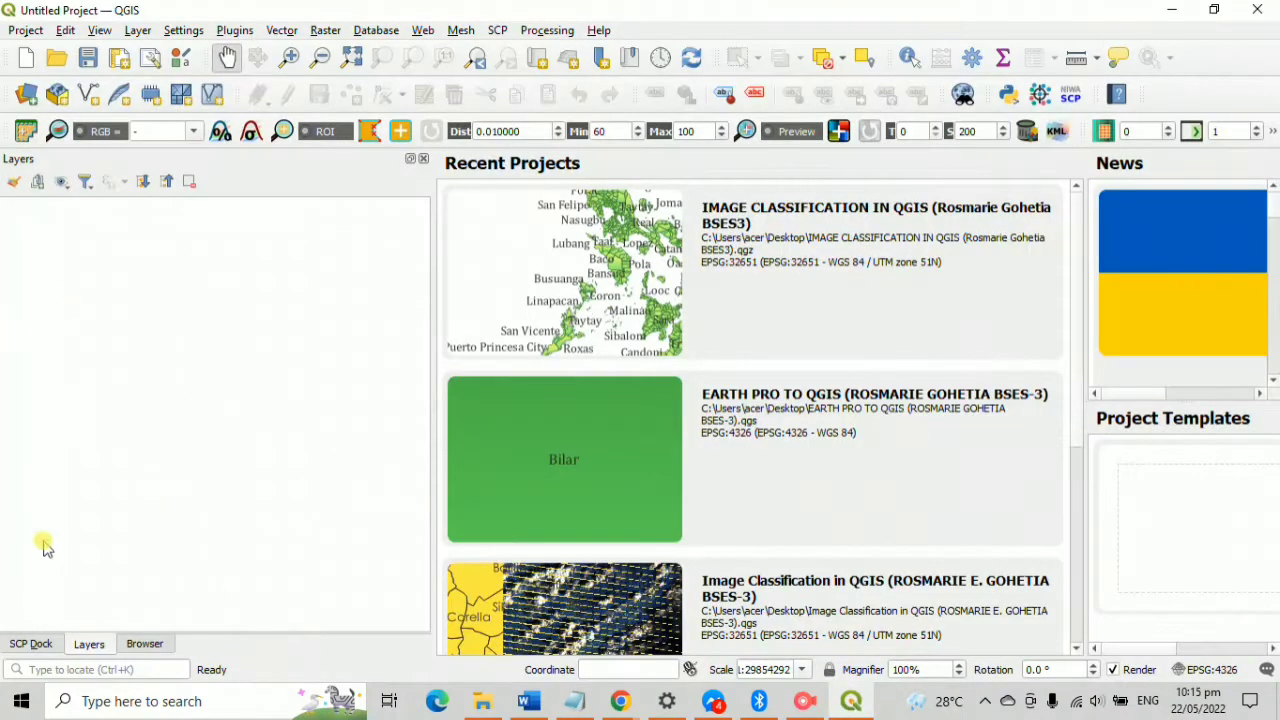
{"action": "double_click", "coordinate": [1177, 560]}
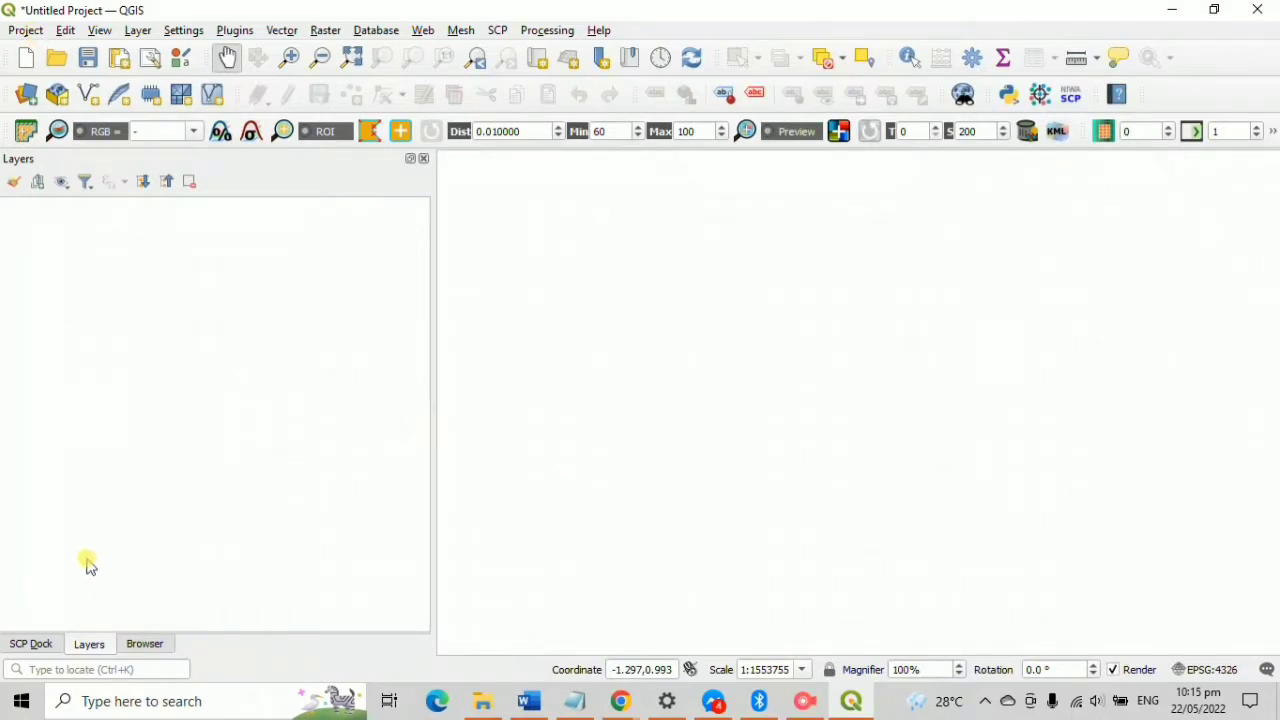
- In the Browser panel, expand Home > Desktop and the LANDSAT folder to list its LE07 band TIFs
{"action": "left_click", "coordinate": [143, 645]}
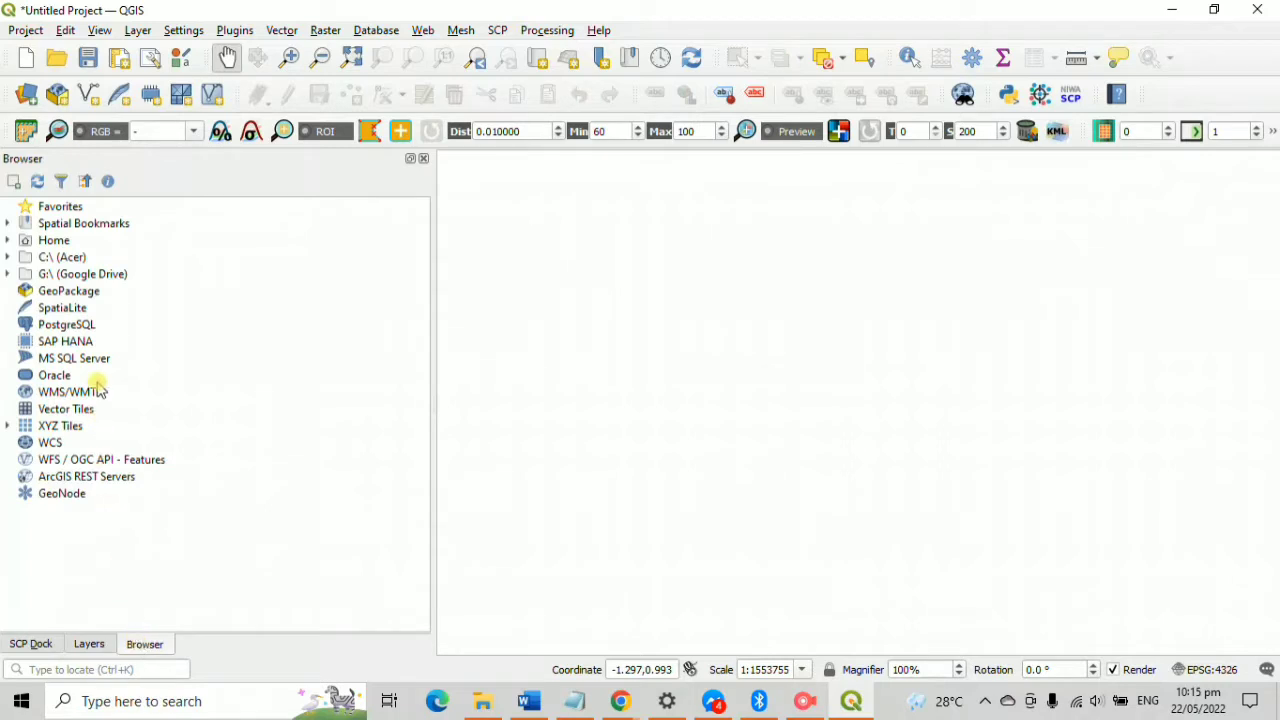
{"action": "double_click", "coordinate": [58, 243]}
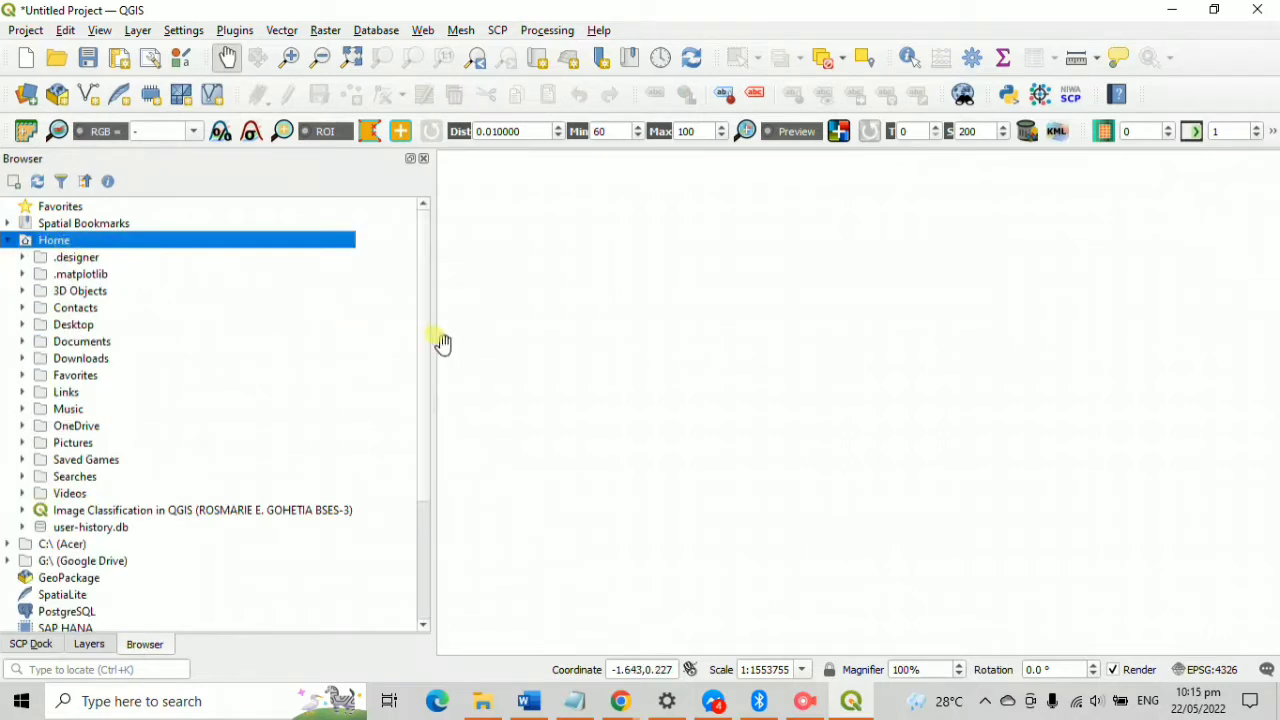
{"action": "left_click_drag", "start_coordinate": [437, 354], "coordinate": [416, 340]}
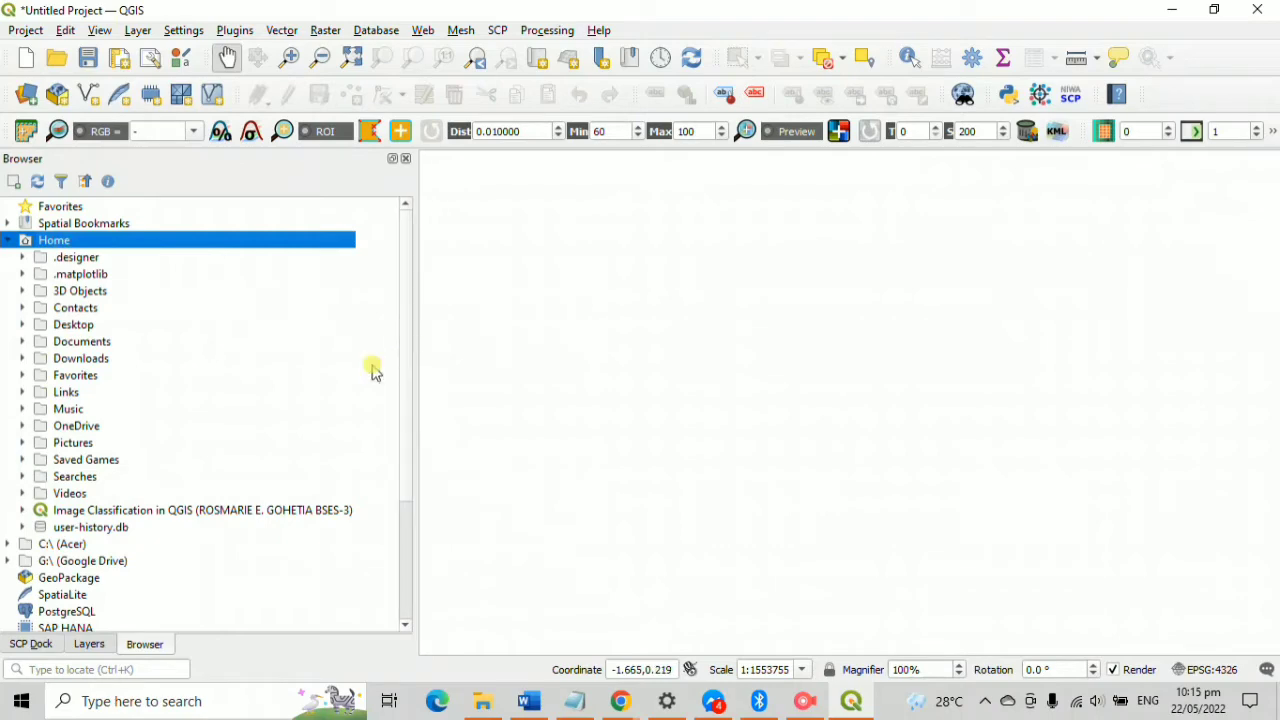
{"action": "double_click", "coordinate": [70, 326]}
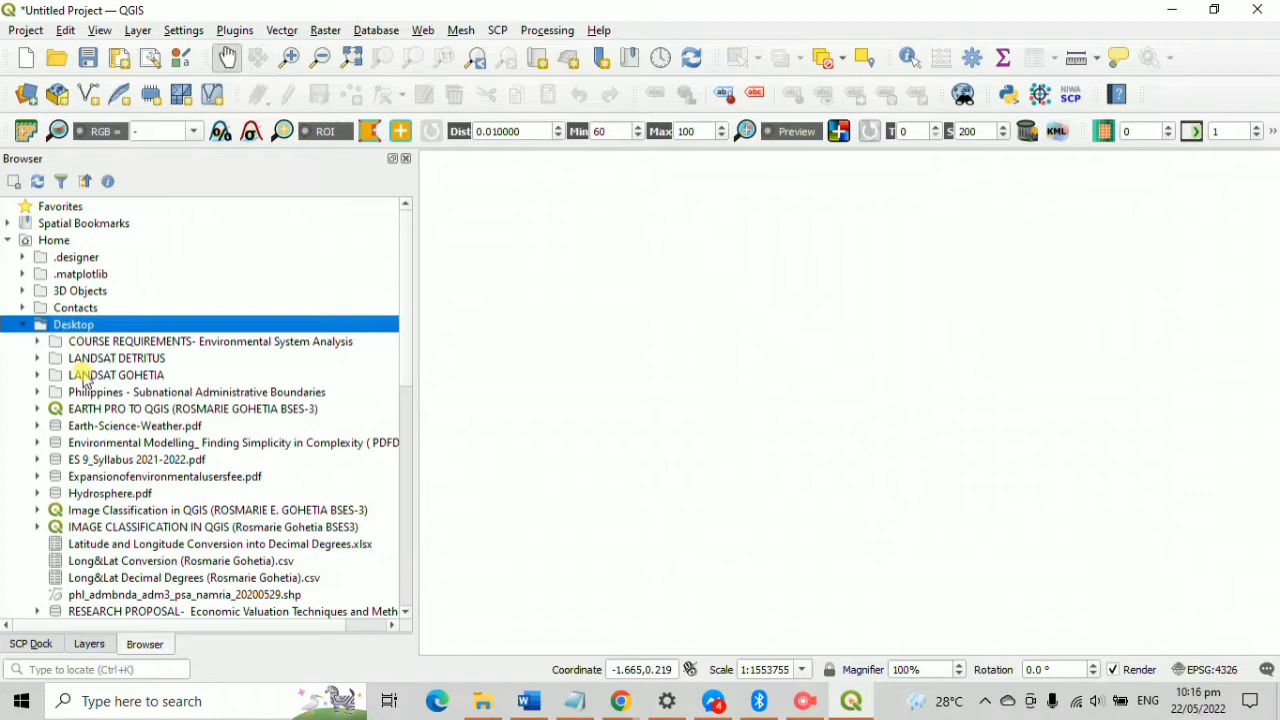
{"action": "double_click", "coordinate": [86, 375]}
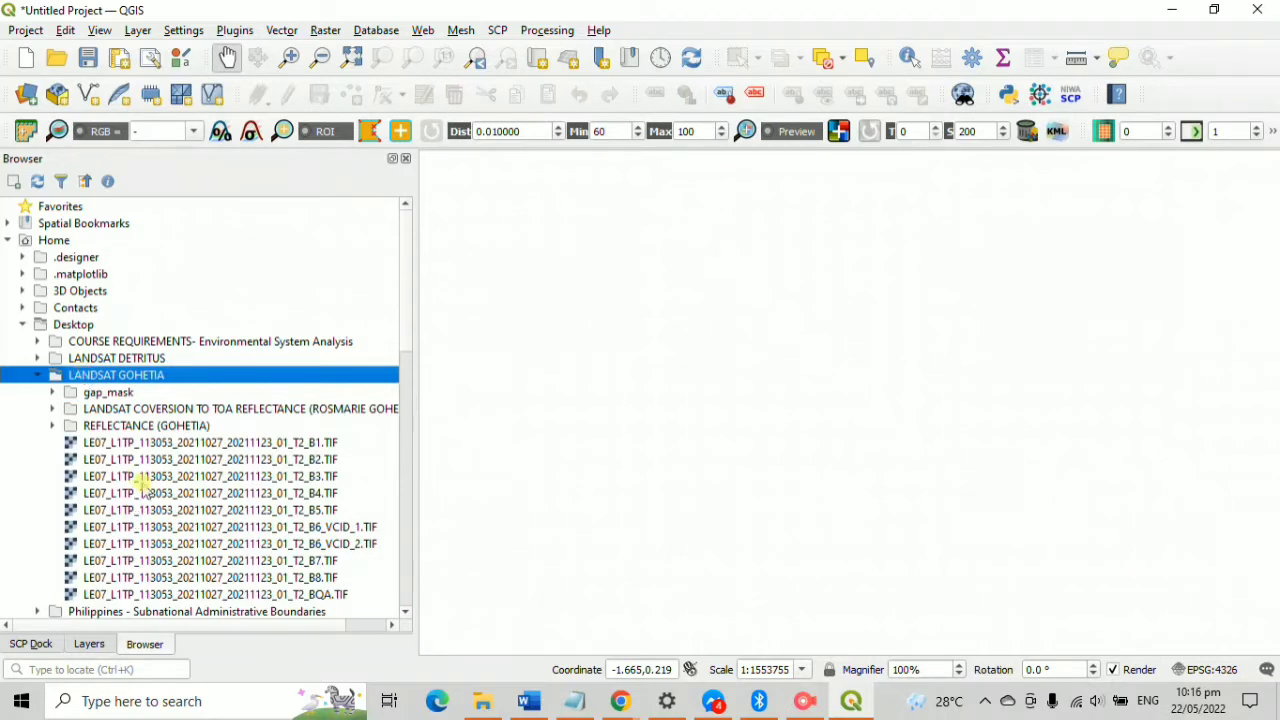
{"action": "scroll", "coordinate": [157, 460], "scroll_direction": "down", "scroll_amount": 2}
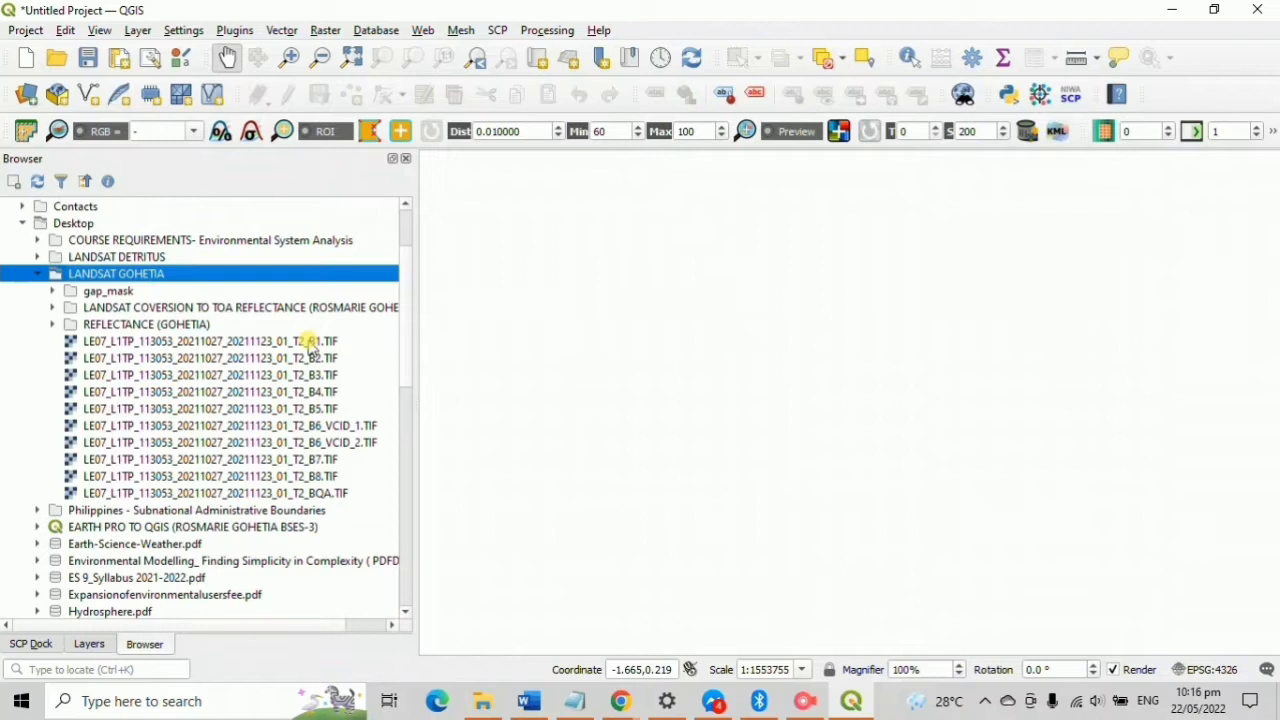
{"action": "left_click", "coordinate": [244, 280]}
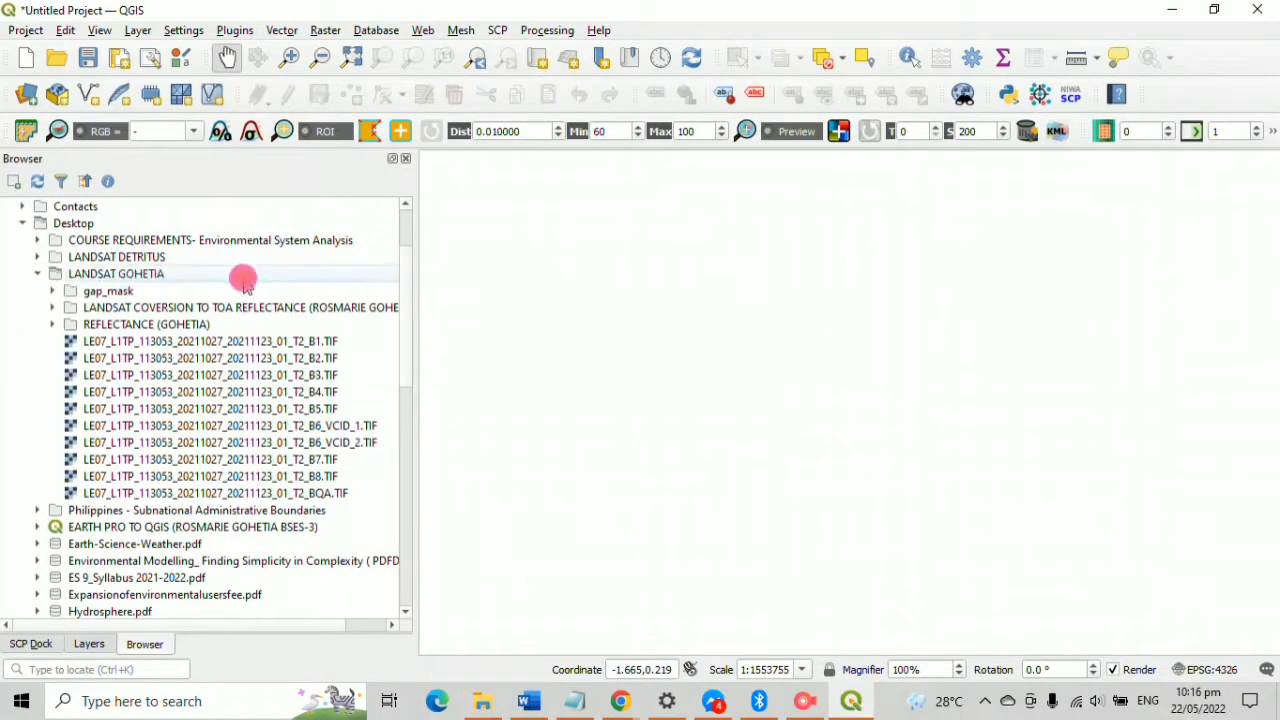
- Drag bands B1–B8 onto the map, collapse each layer's legend, and narrow the Layers panel
{"action": "left_click_drag", "start_coordinate": [272, 344], "coordinate": [711, 491]}
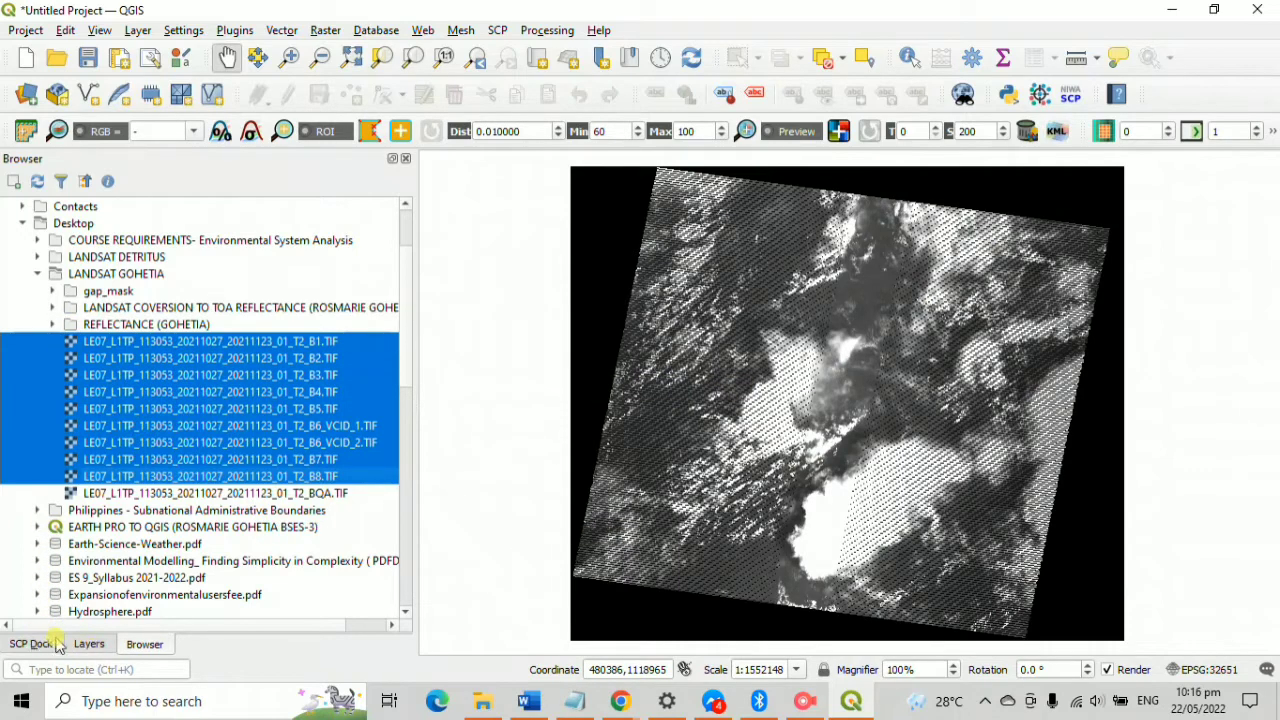
{"action": "left_click", "coordinate": [88, 644]}
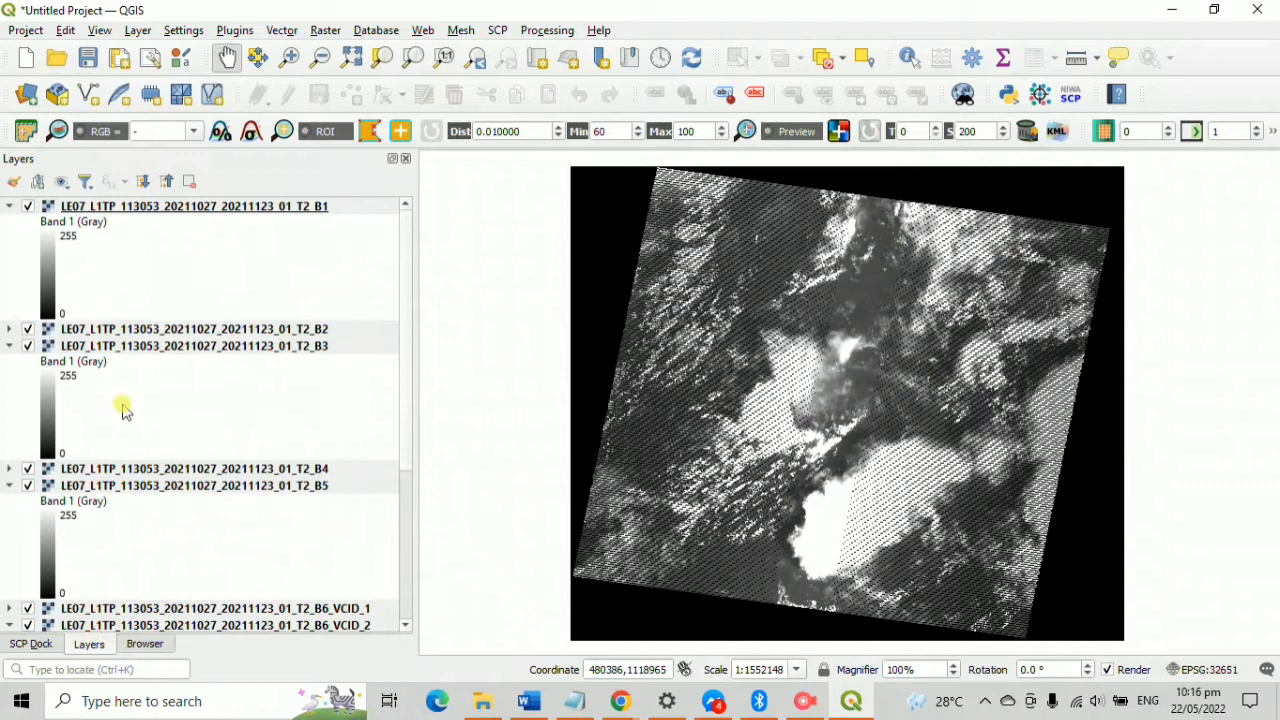
{"action": "left_click", "coordinate": [9, 206], "text": "shift"}
{"action": "left_click", "coordinate": [9, 240]}
{"action": "left_click", "coordinate": [9, 273]}
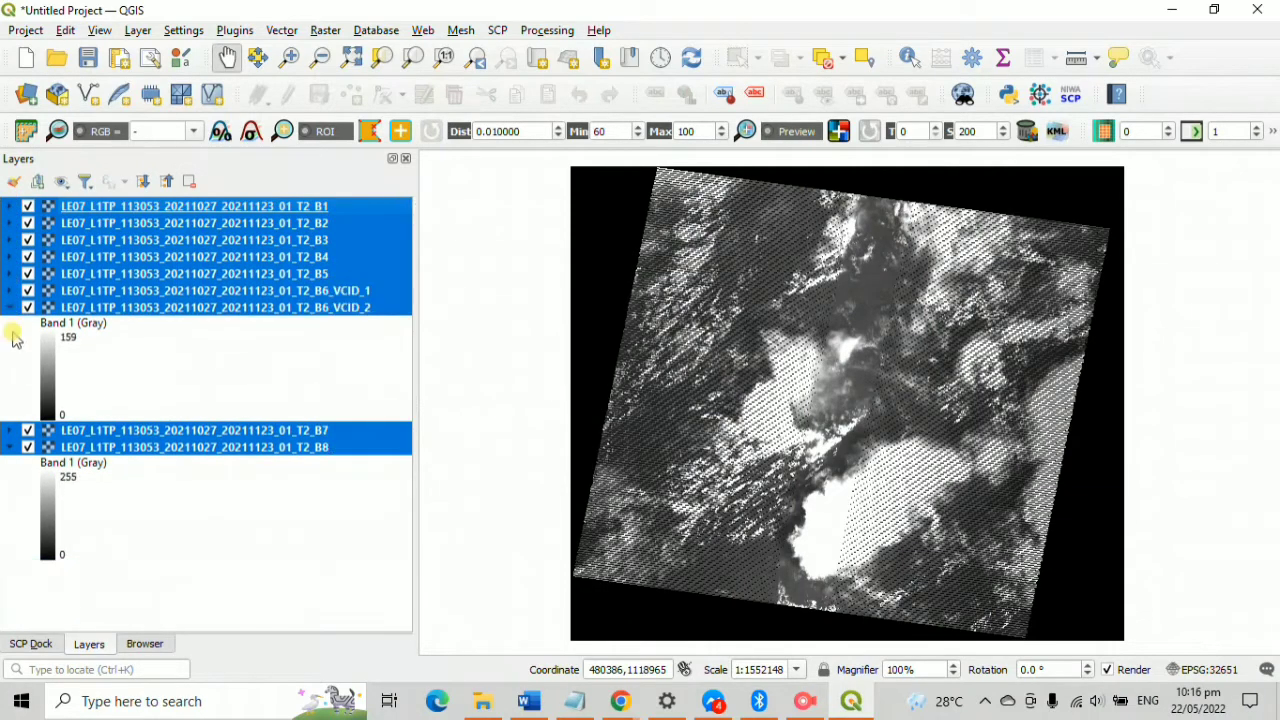
{"action": "left_click", "coordinate": [13, 336]}
{"action": "left_click", "coordinate": [9, 307]}
{"action": "left_click", "coordinate": [9, 341]}
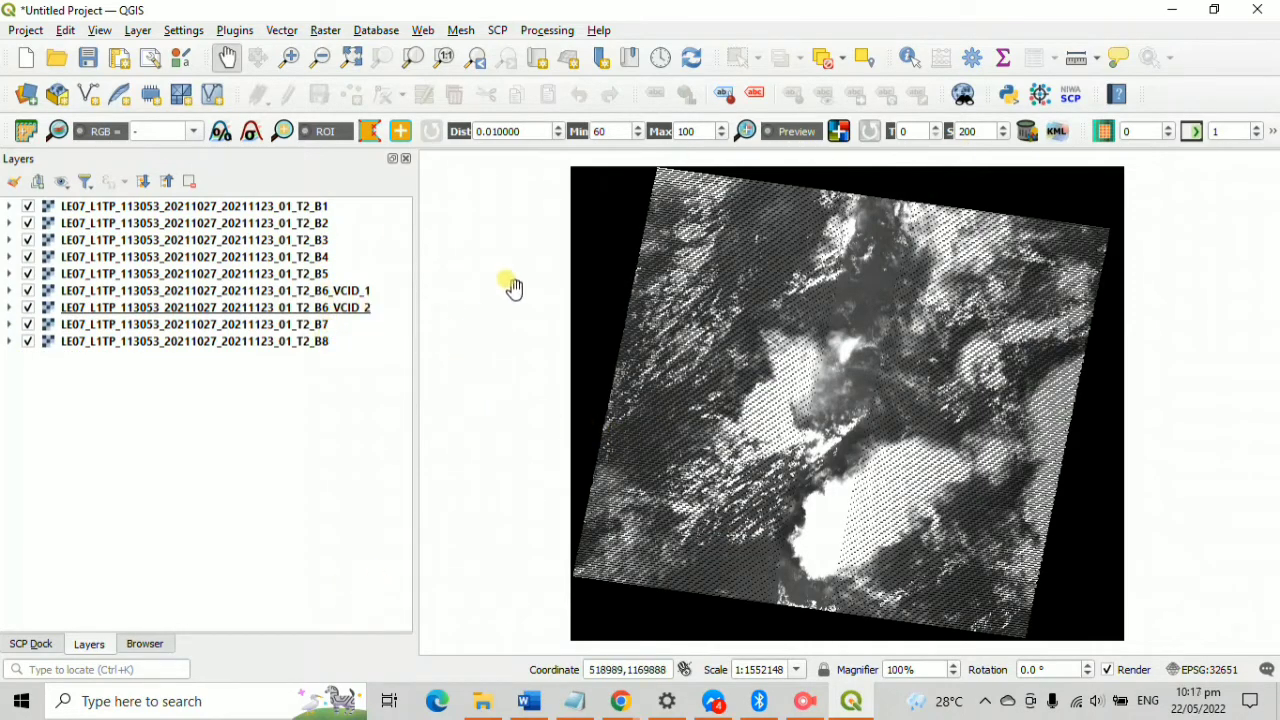
{"action": "left_click_drag", "start_coordinate": [412, 312], "coordinate": [400, 322]}
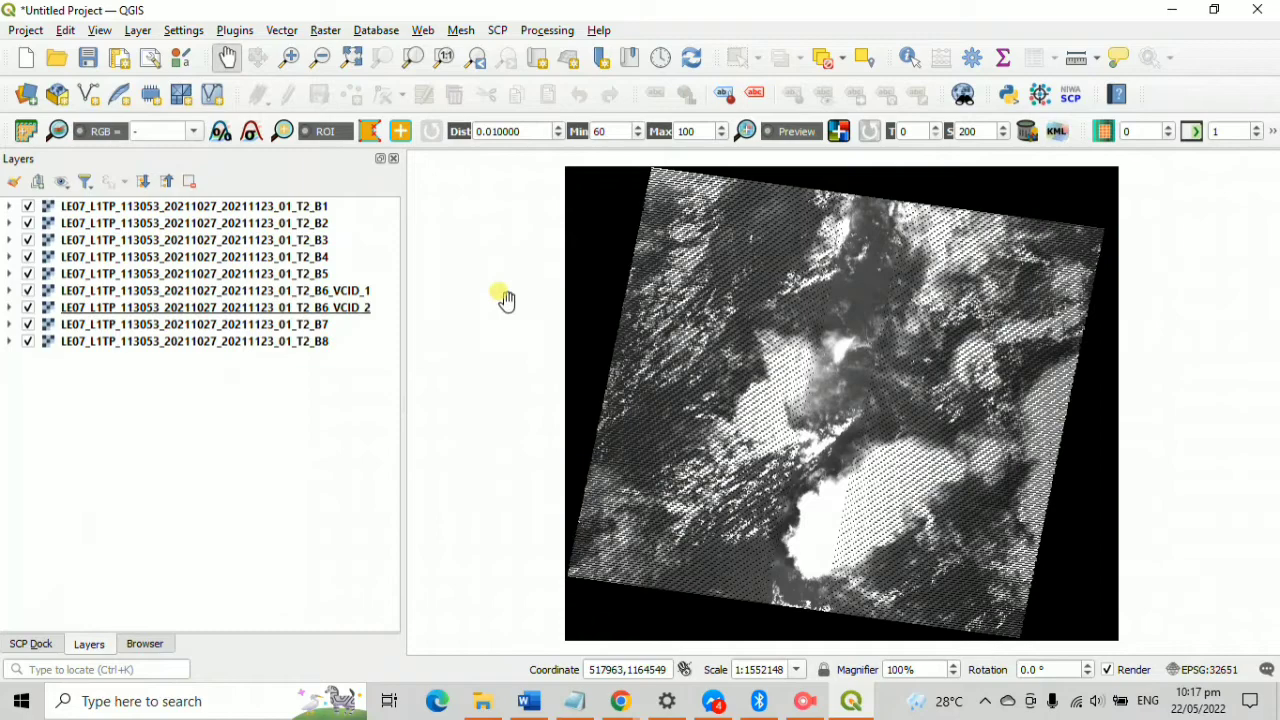
- In SCP Band set, refresh the single band list and add all LE07 bands to Band set 1
{"action": "left_click", "coordinate": [497, 30]}
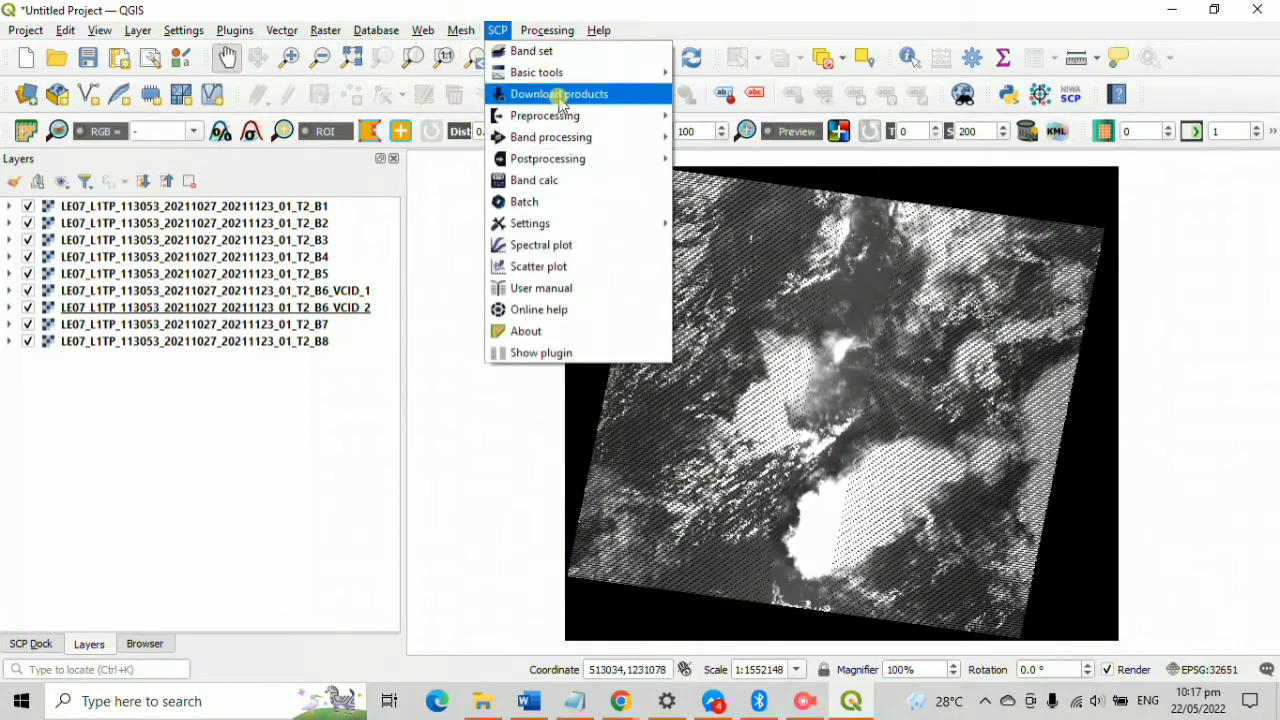
{"action": "left_click", "coordinate": [561, 47]}
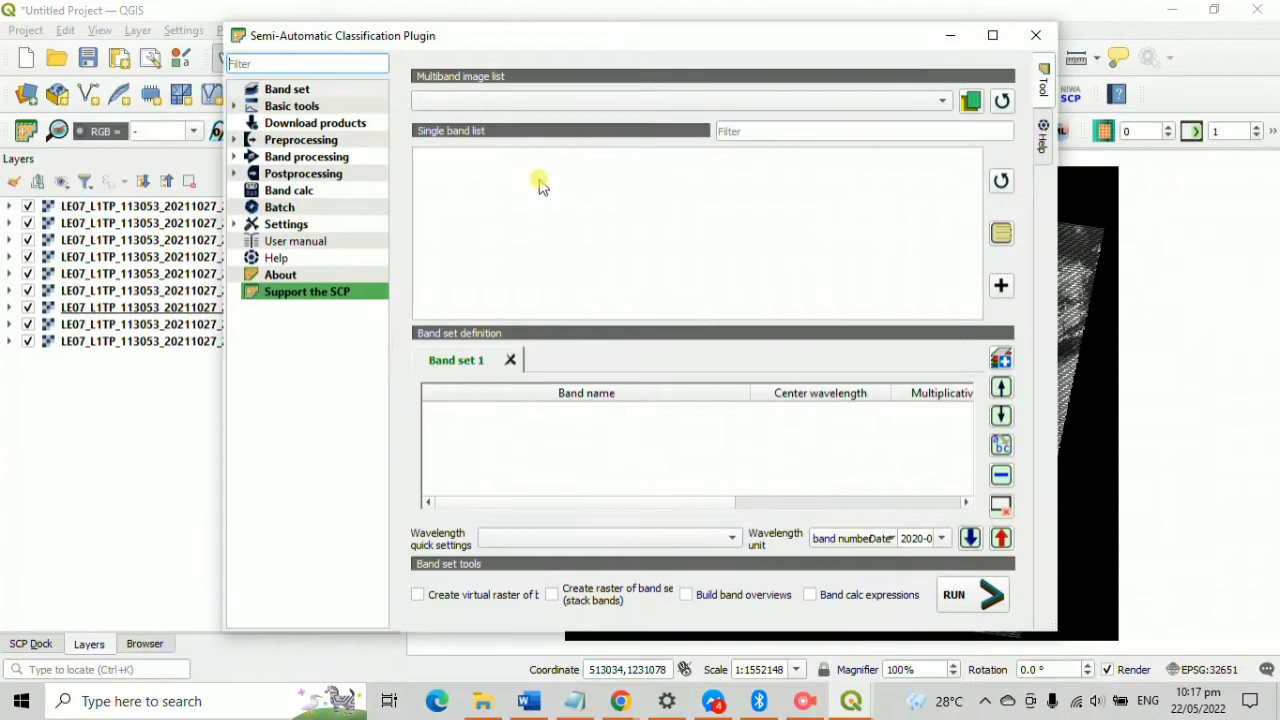
{"action": "left_click", "coordinate": [1002, 183]}
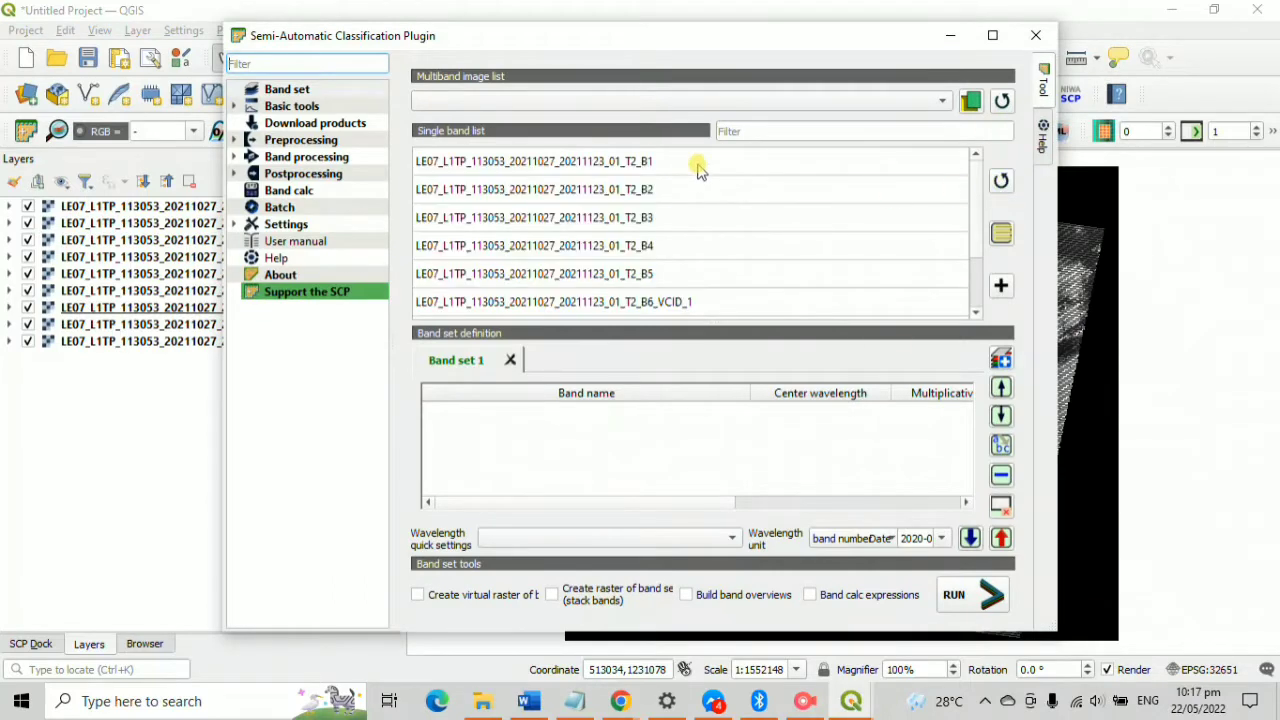
{"action": "left_click", "coordinate": [700, 166]}
{"action": "left_click", "coordinate": [1001, 233]}
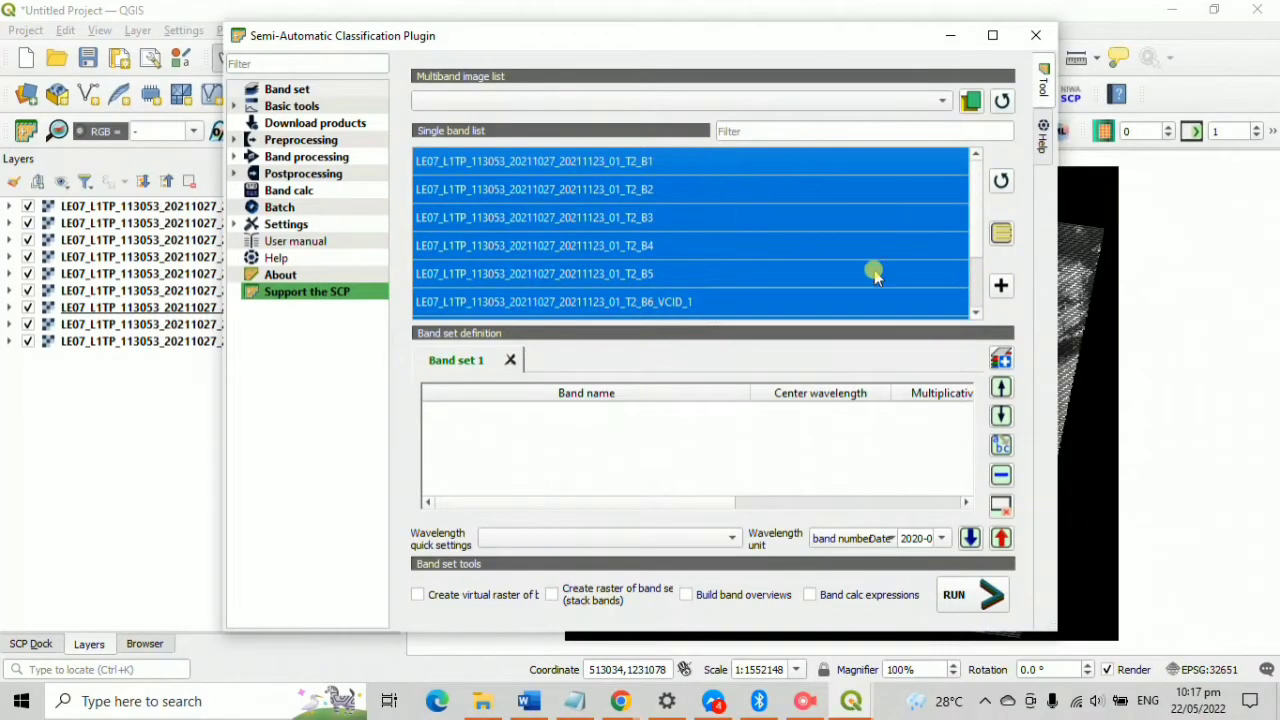
{"action": "left_click", "coordinate": [1000, 285]}
- Apply the Landsat 7 ETM+ wavelength quick setting to Band set 1
{"action": "scroll", "coordinate": [820, 441], "scroll_direction": "down", "scroll_amount": 2}
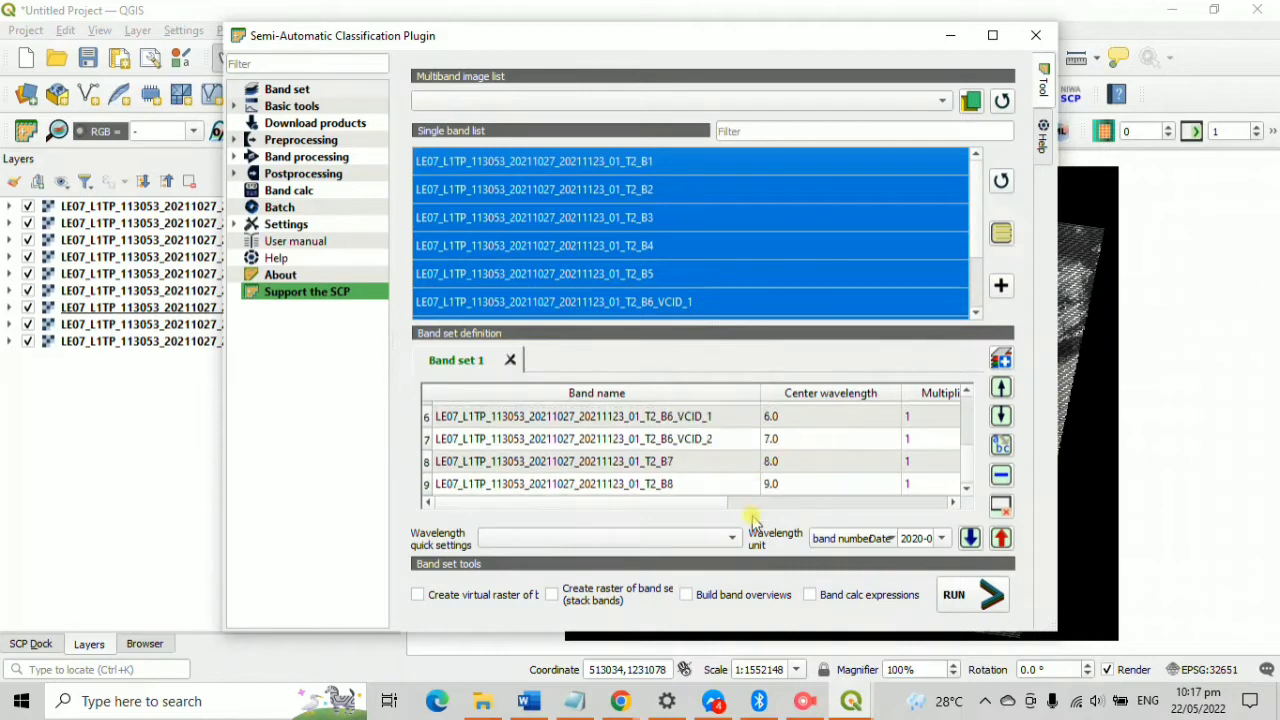
{"action": "left_click", "coordinate": [733, 537]}
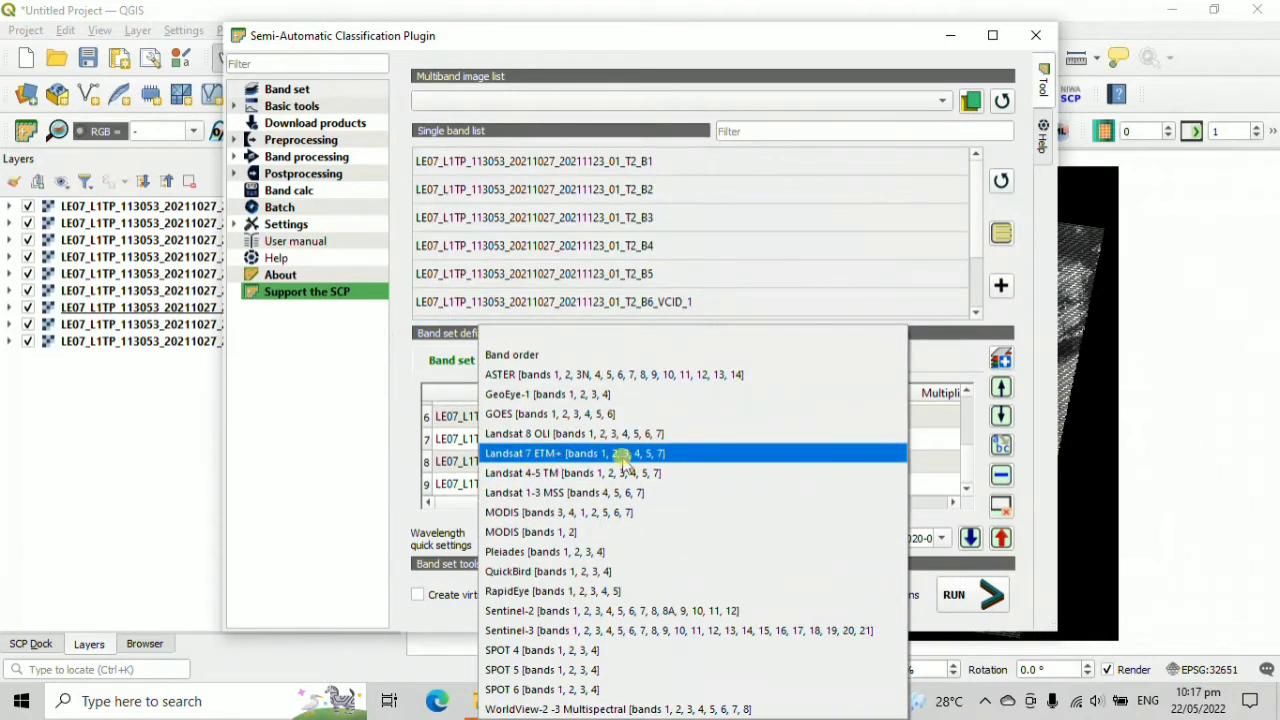
{"action": "left_click", "coordinate": [586, 452]}
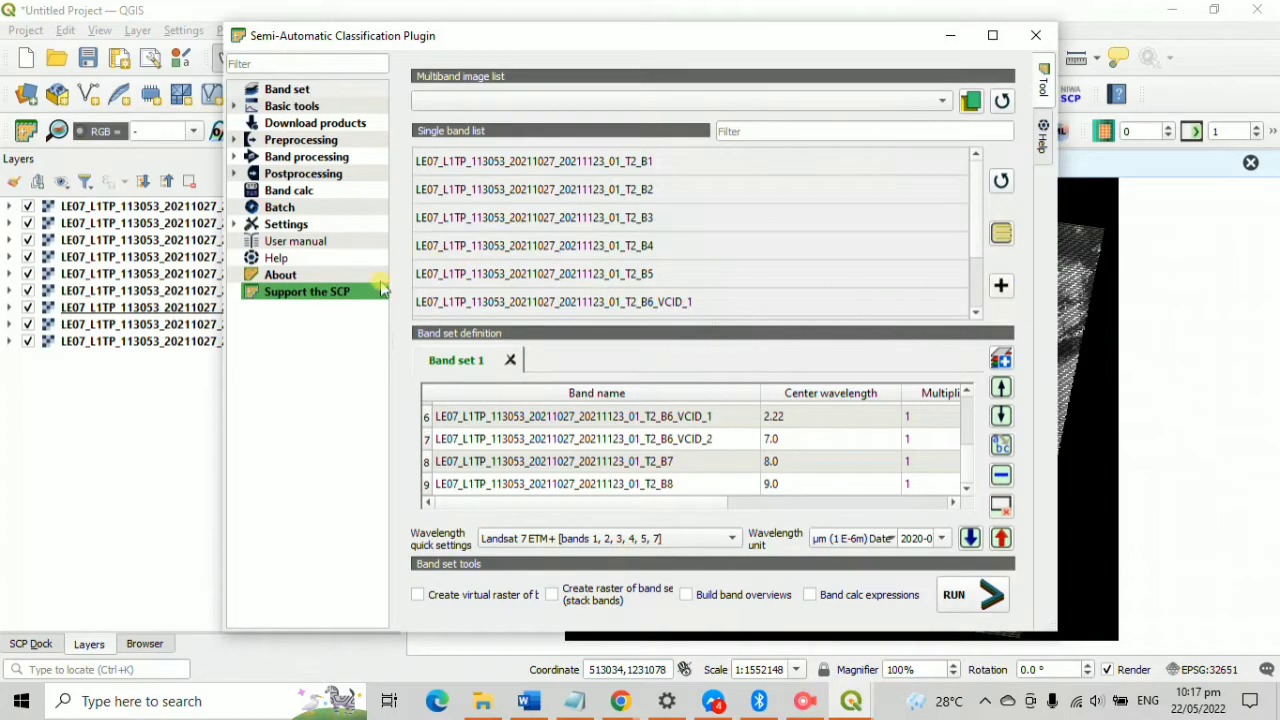
{"action": "mouse_move", "coordinate": [860, 40]}
{"action": "left_mouse_down"}
{"action": "mouse_move", "coordinate": [790, 44]}
{"action": "mouse_move", "coordinate": [917, 23]}
{"action": "mouse_move", "coordinate": [881, 44]}
{"action": "left_mouse_up"}
{"action": "left_click", "coordinate": [323, 170]}
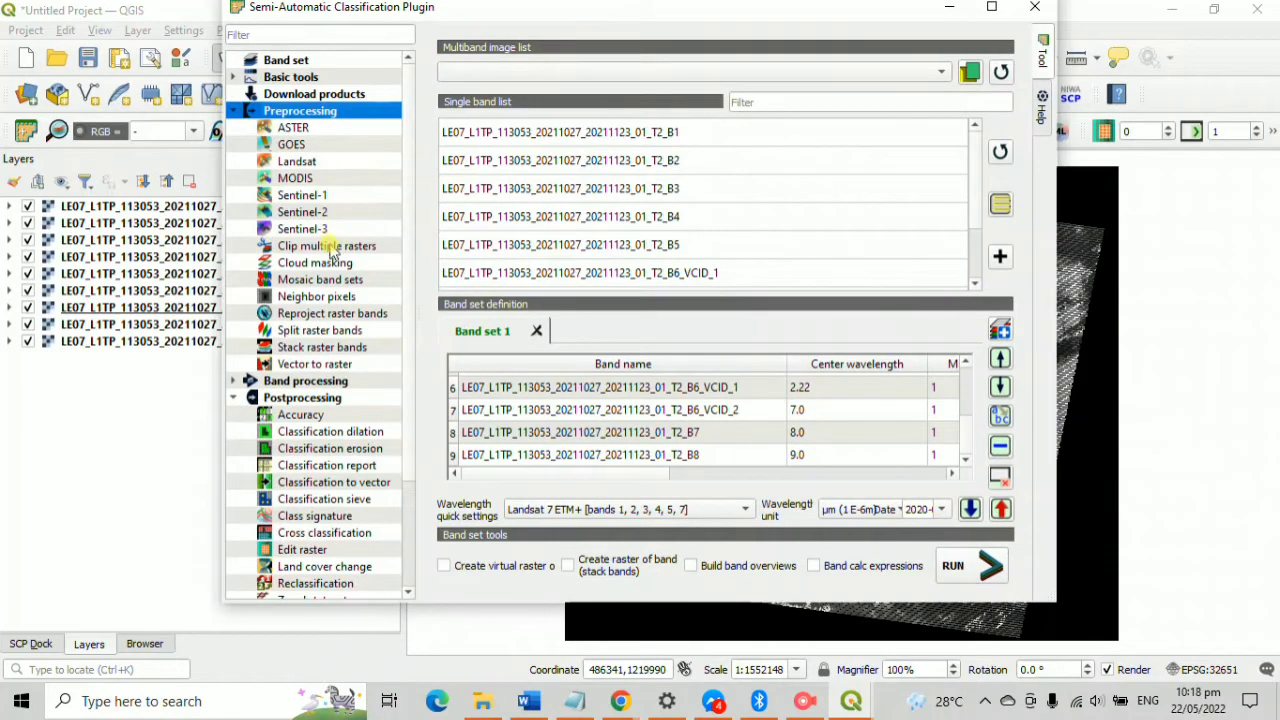
{"action": "left_click", "coordinate": [330, 246]}
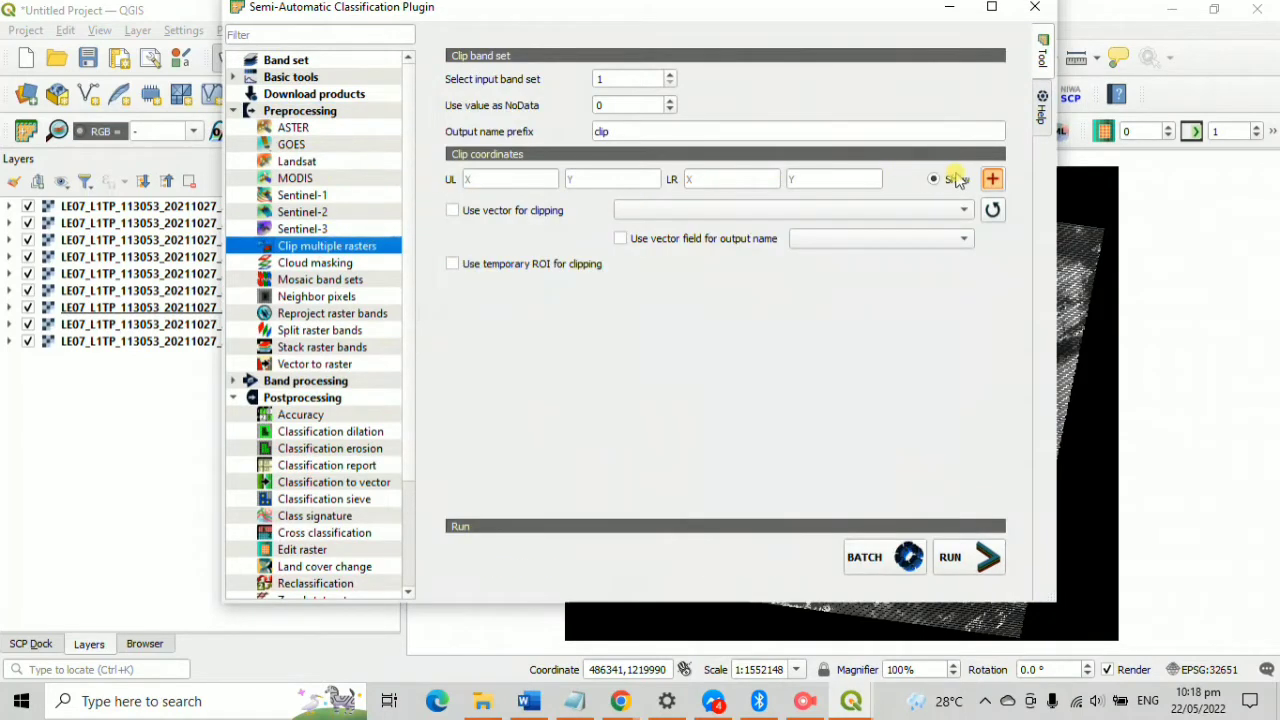
{"action": "left_click", "coordinate": [988, 180]}
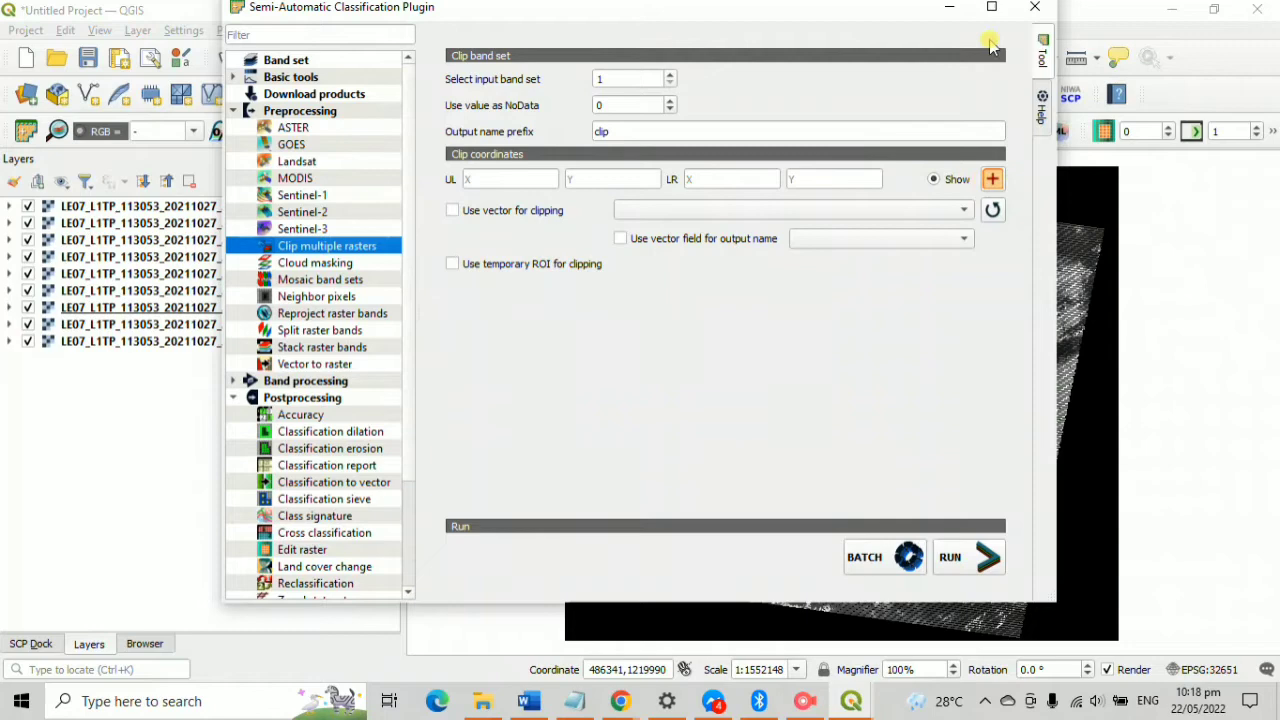
{"action": "left_click", "coordinate": [946, 13]}
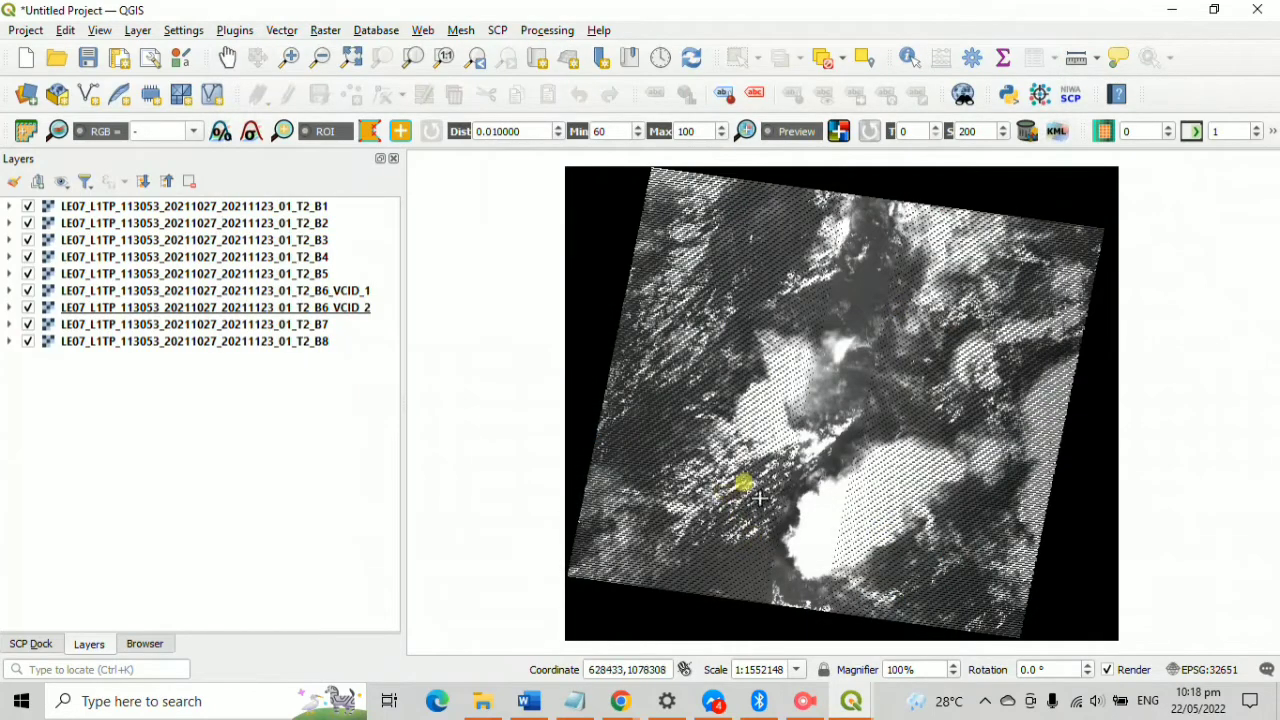
- Draw a narrow north–south clip rectangle just west of the large white cloud
{"action": "left_click", "coordinate": [660, 414]}
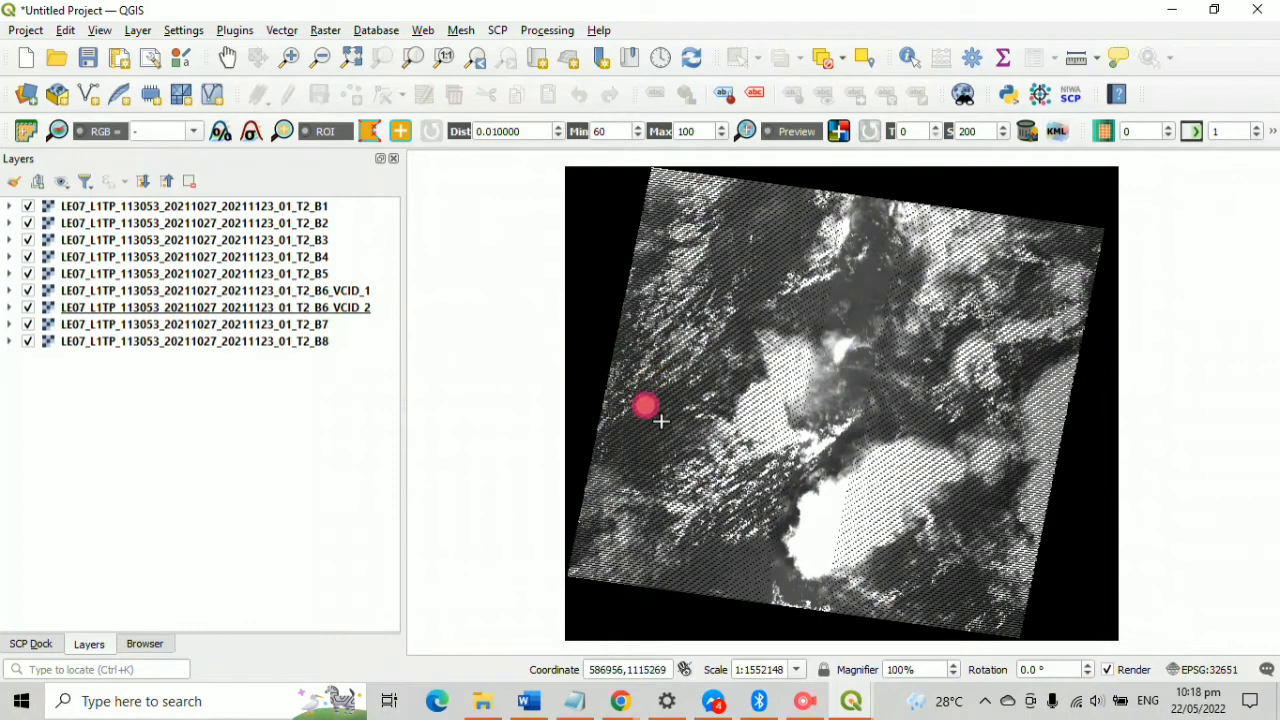
{"action": "left_click", "coordinate": [716, 481]}
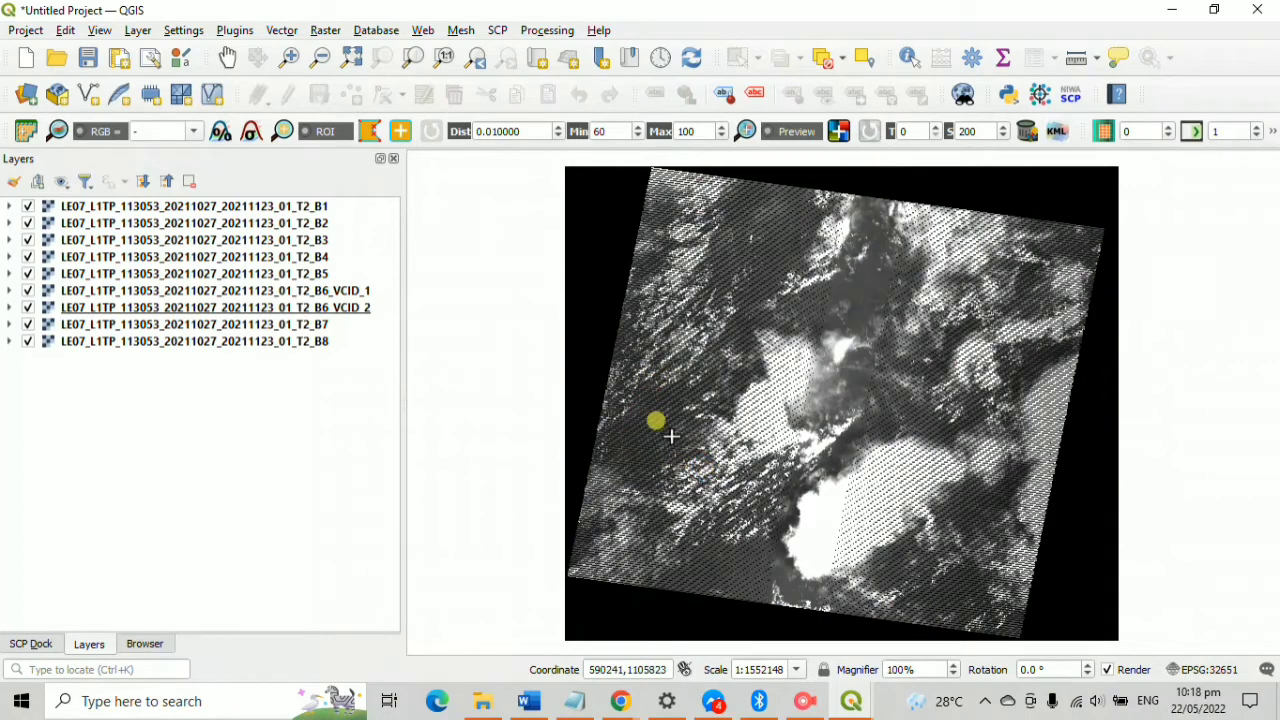
{"action": "left_click", "coordinate": [752, 497]}
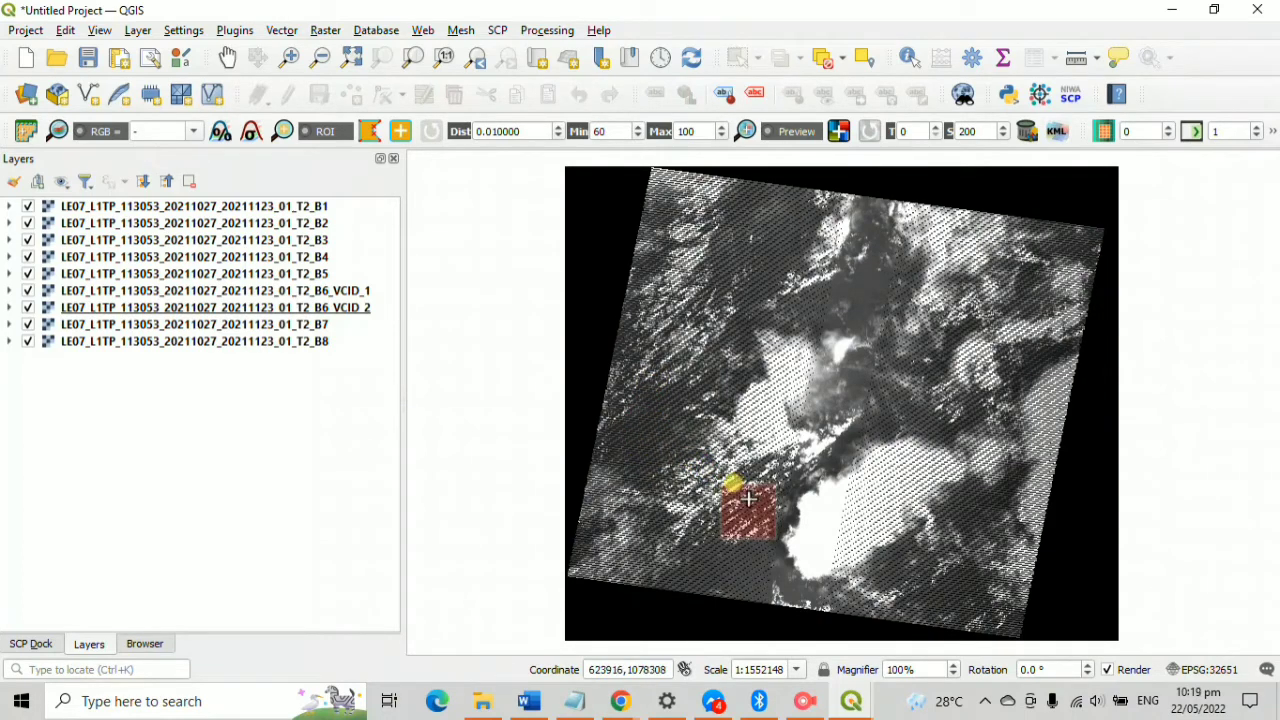
{"action": "left_click_drag", "start_coordinate": [706, 455], "coordinate": [666, 397]}
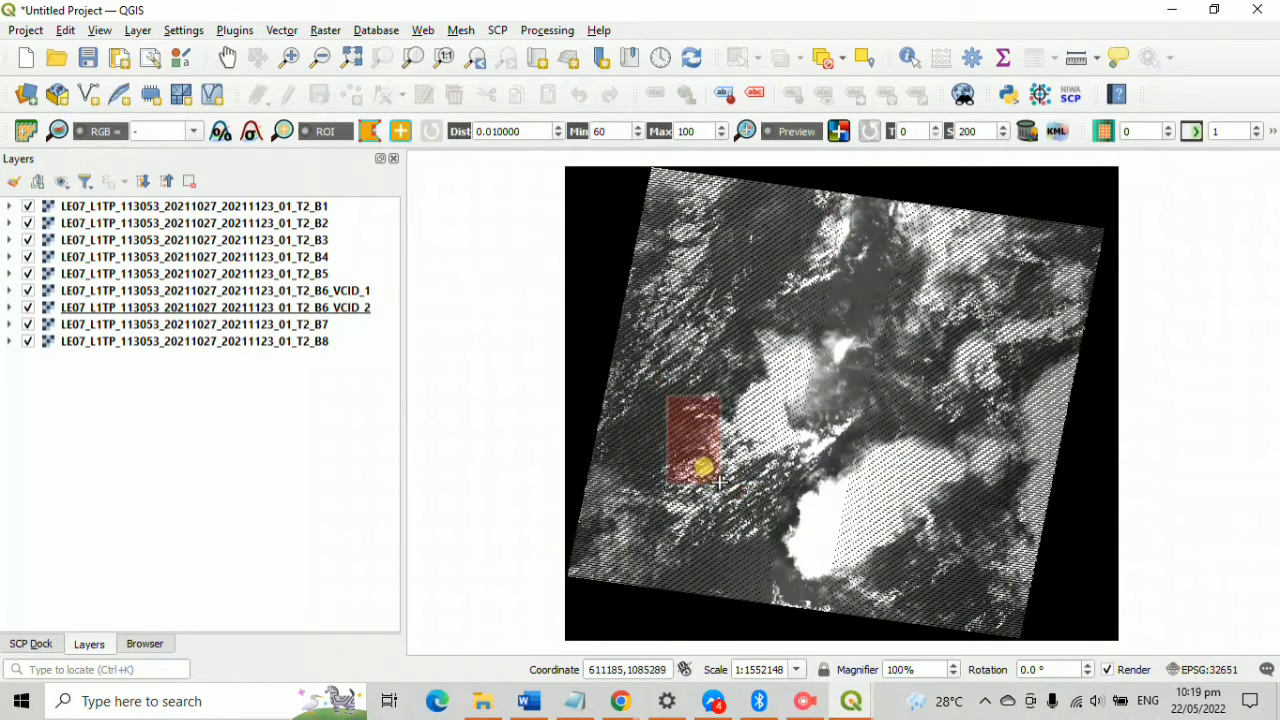
{"action": "left_click_drag", "start_coordinate": [718, 484], "coordinate": [702, 478]}
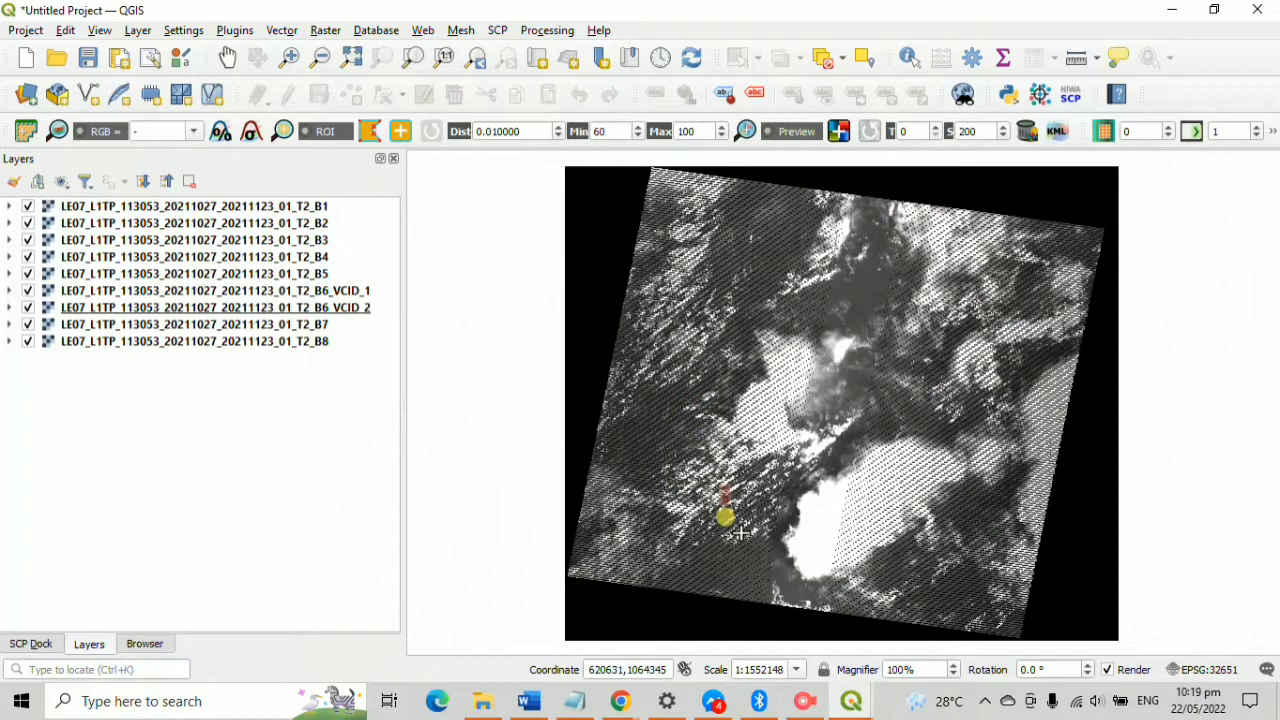
{"action": "left_click_drag", "start_coordinate": [739, 533], "coordinate": [726, 397]}
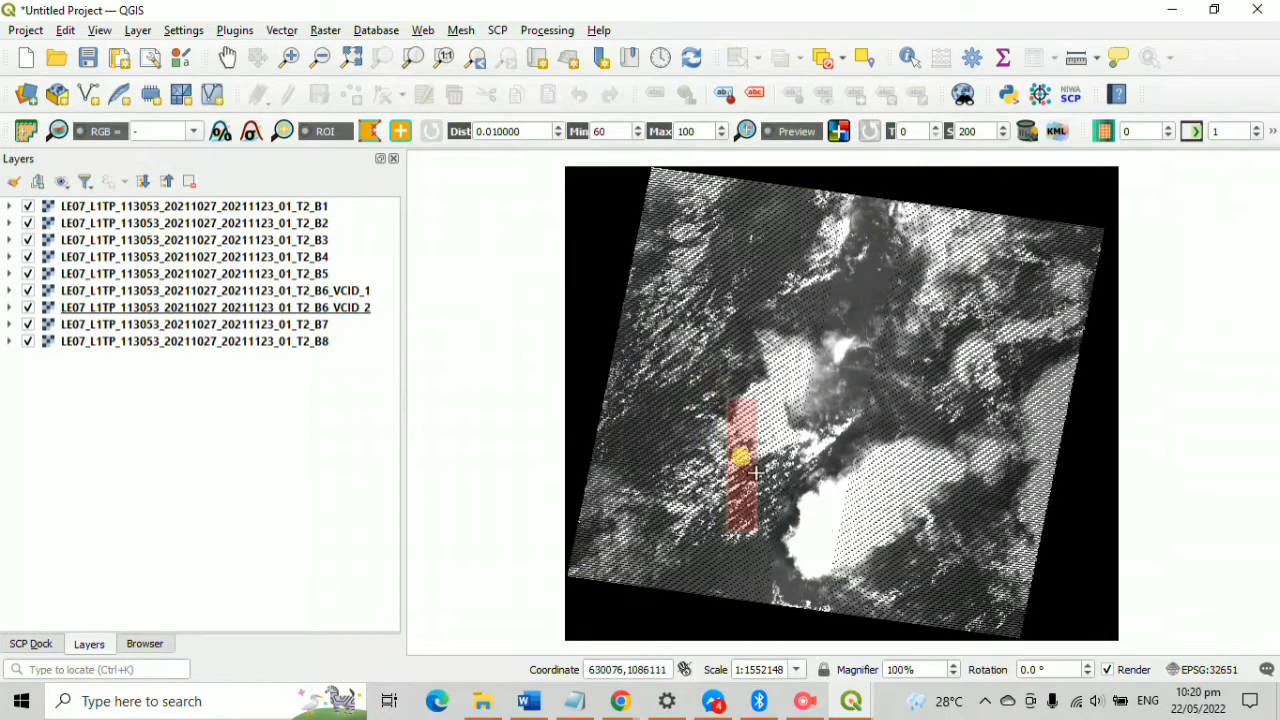
{"action": "left_click_drag", "start_coordinate": [730, 390], "coordinate": [728, 369]}
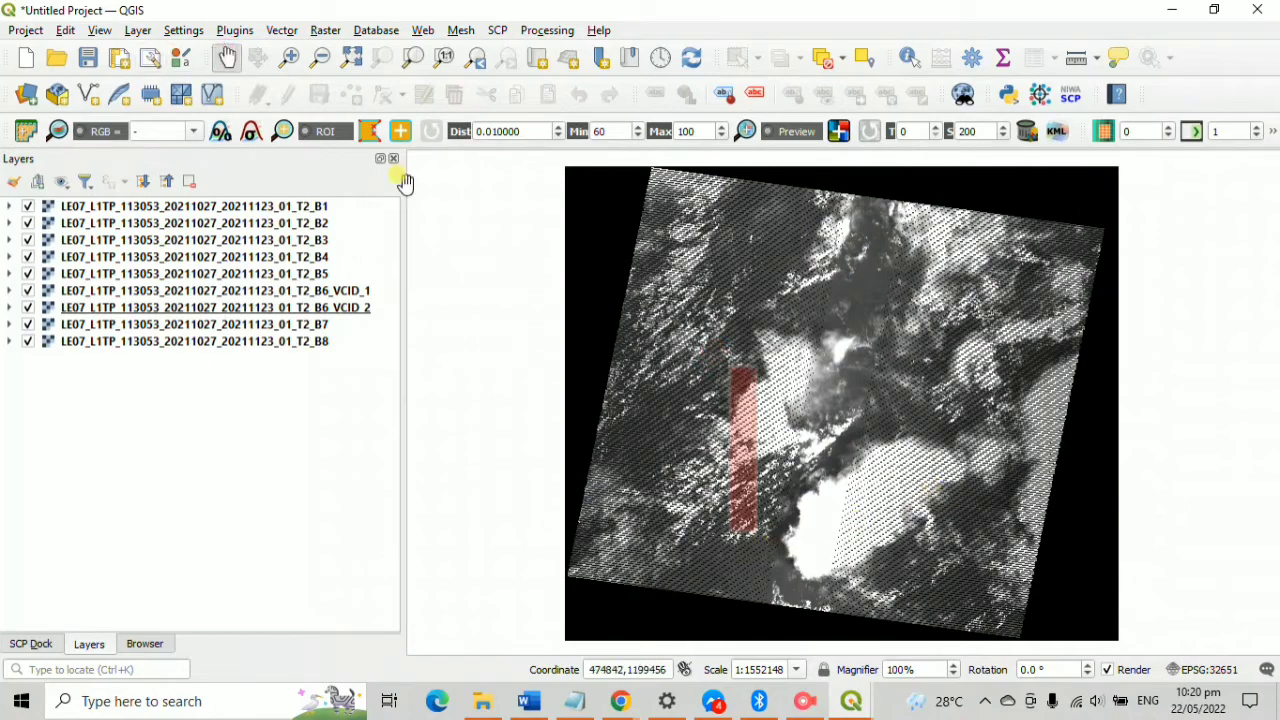
- Open SCP's Clip multiple rasters tool and run the clip on the band set
{"action": "left_click_drag", "start_coordinate": [800, 357], "coordinate": [658, 375]}
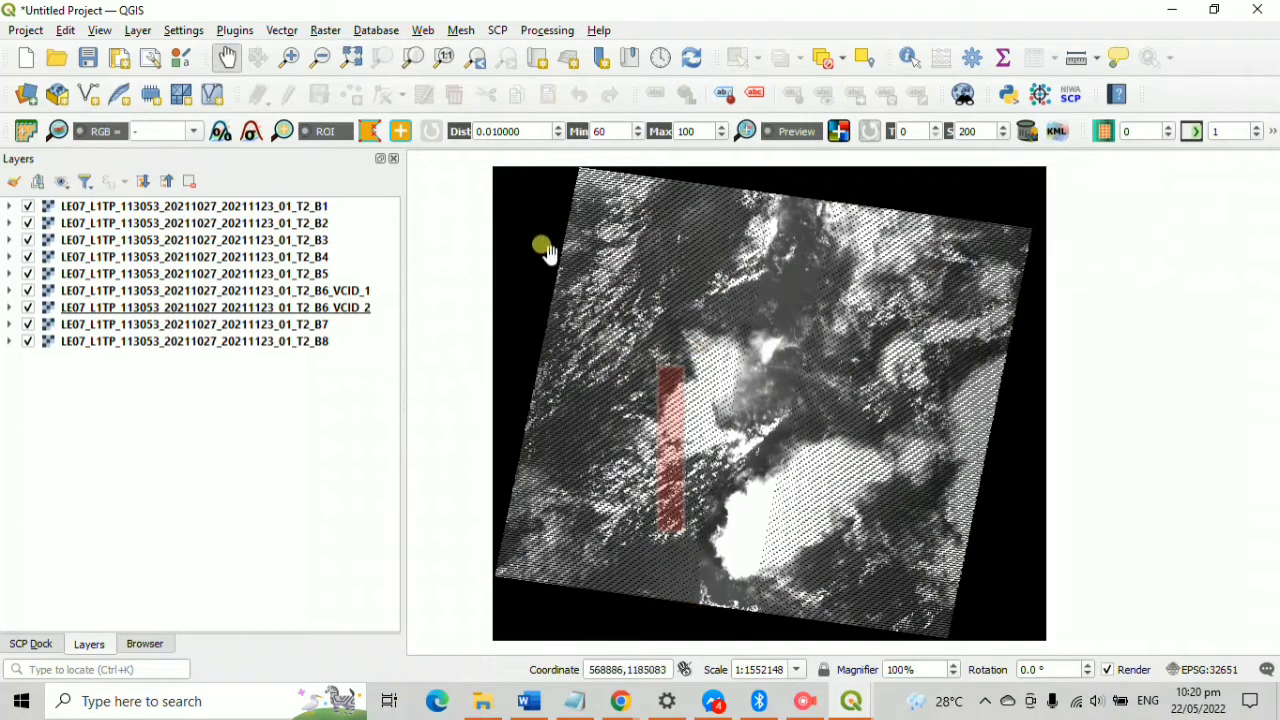
{"action": "left_click", "coordinate": [497, 30]}
{"action": "left_click", "coordinate": [847, 702]}
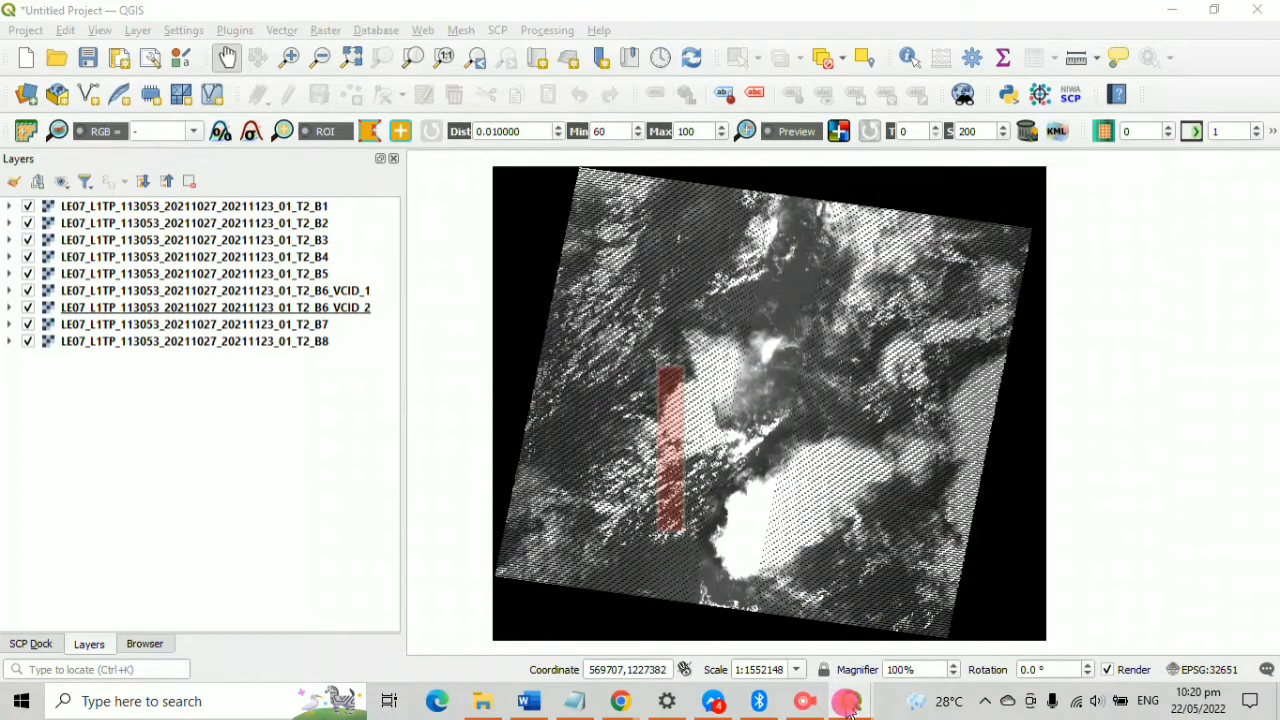
{"action": "left_click", "coordinate": [917, 609]}
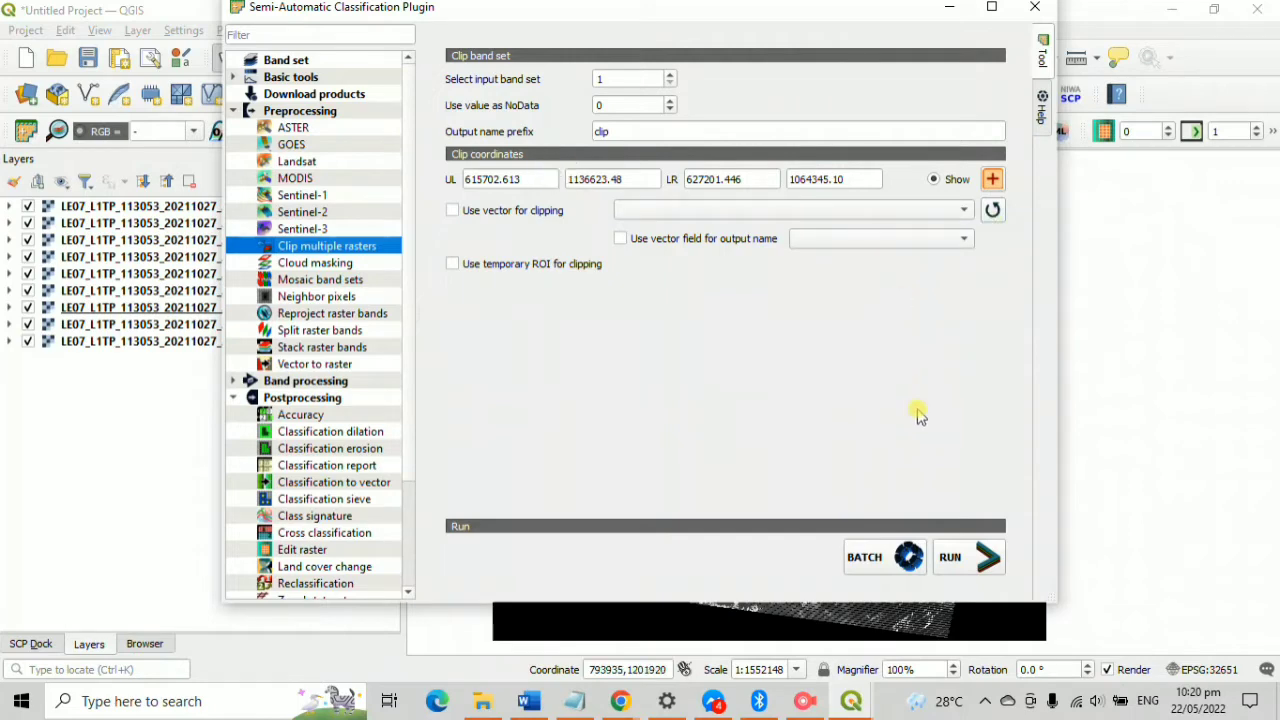
{"action": "left_click", "coordinate": [958, 560]}
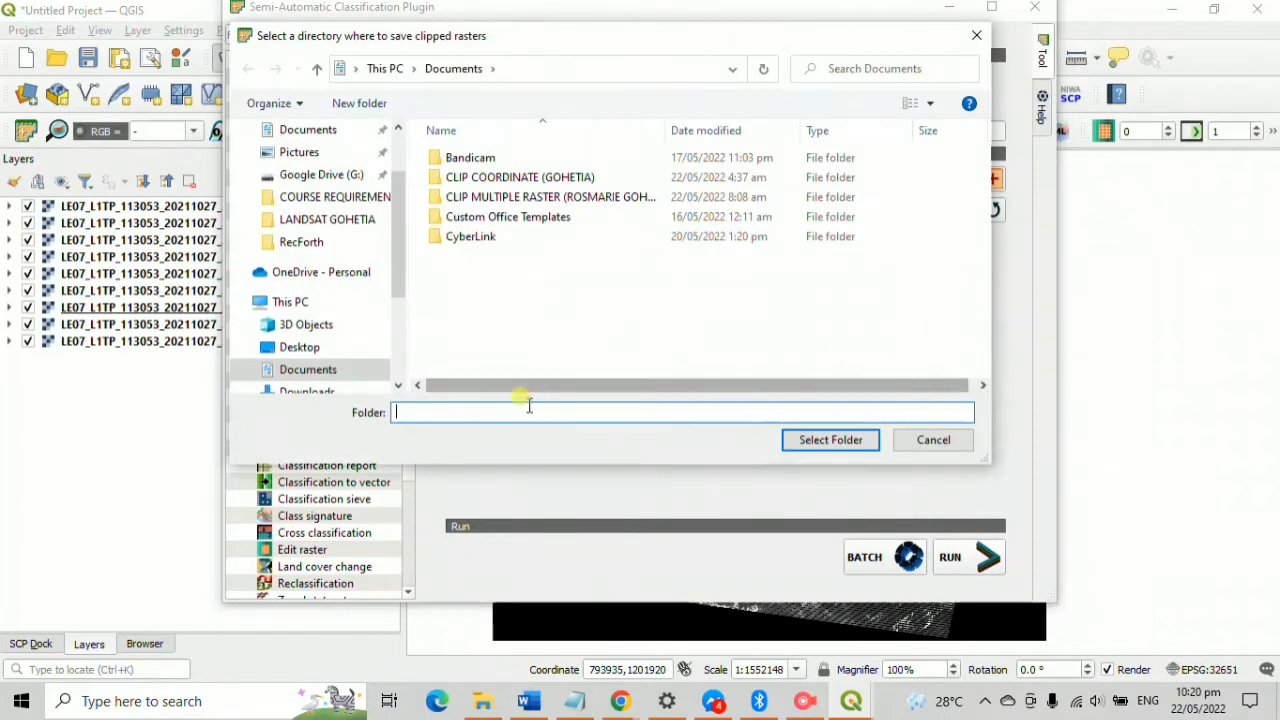
- Create a new output folder in Documents and select it for the clipped rasters
{"action": "type", "text": "CLIP RASTER (ROSMARIE GOHETIA BSES3)"}
{"action": "left_click", "coordinate": [366, 106]}
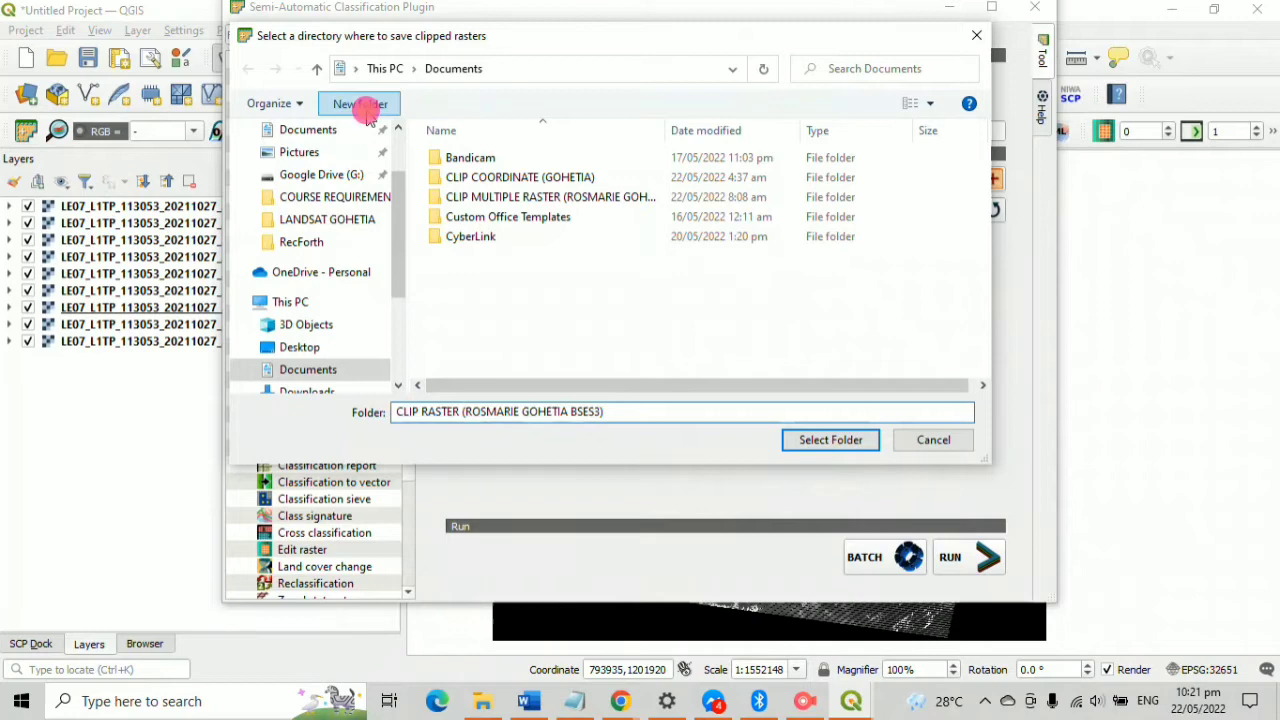
{"action": "type", "text": "CLIP RASTER (ROSMARIE GOHETIA BSES3)"}
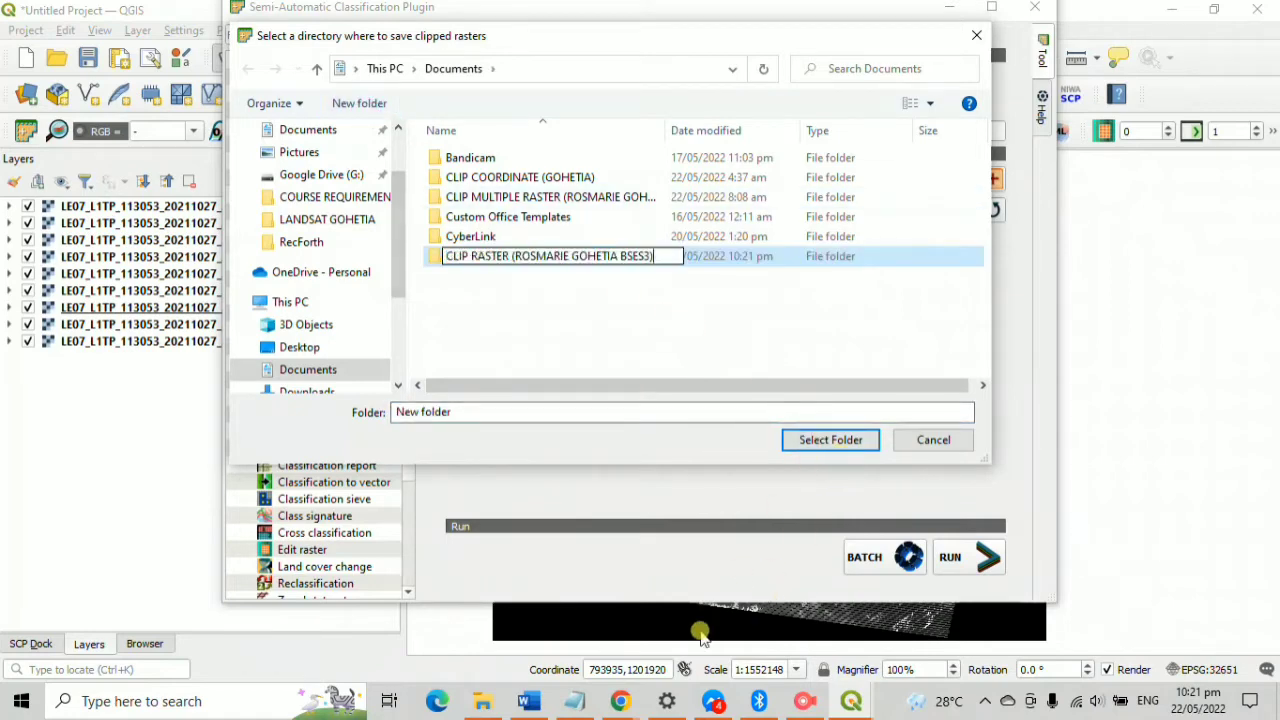
{"action": "left_click", "coordinate": [820, 460]}
{"action": "left_click", "coordinate": [830, 440]}
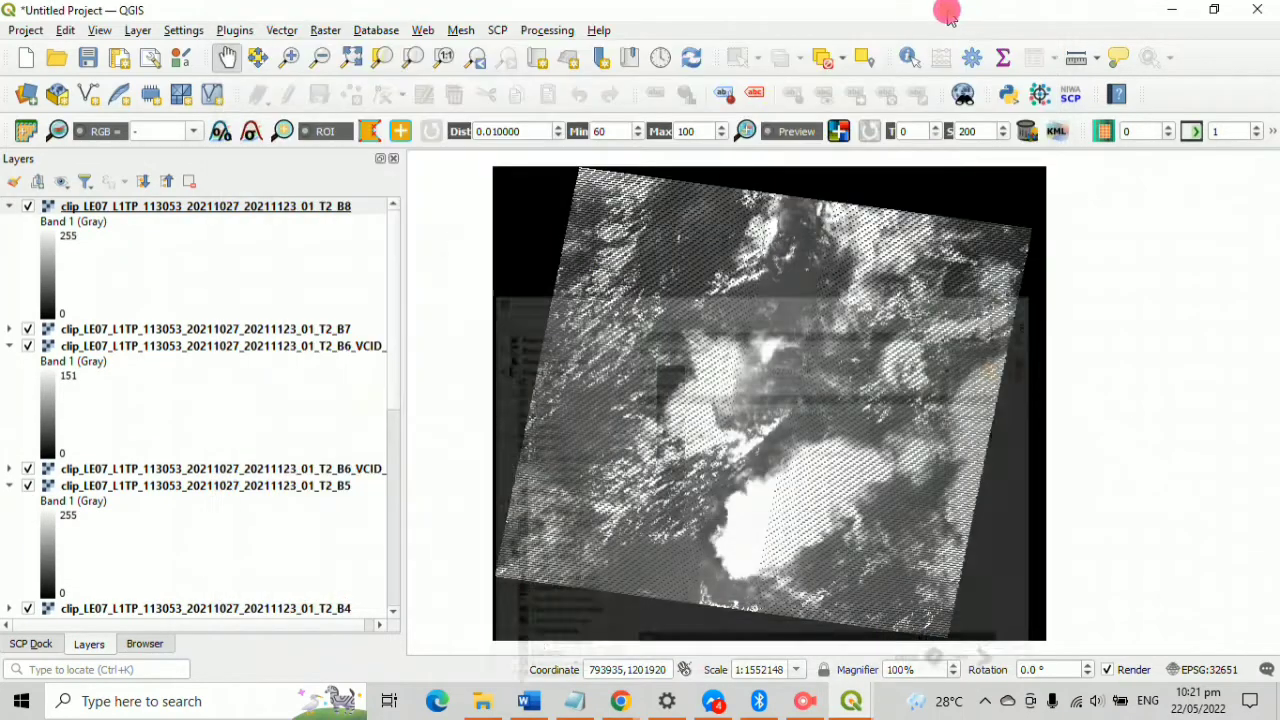
- Minimize the SCP window and collapse the legends of the clipped band layers
{"action": "left_click", "coordinate": [948, 8]}
{"action": "left_click", "coordinate": [9, 207]}
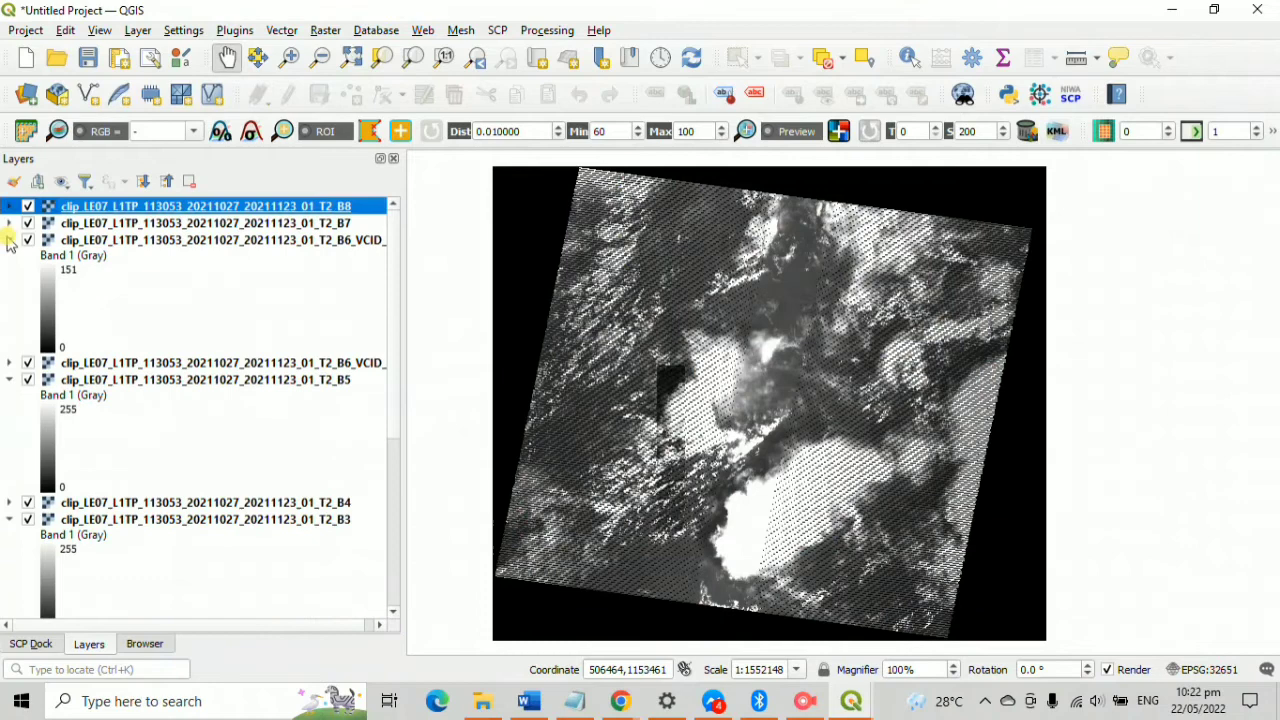
{"action": "left_click", "coordinate": [9, 240]}
{"action": "left_click", "coordinate": [9, 274]}
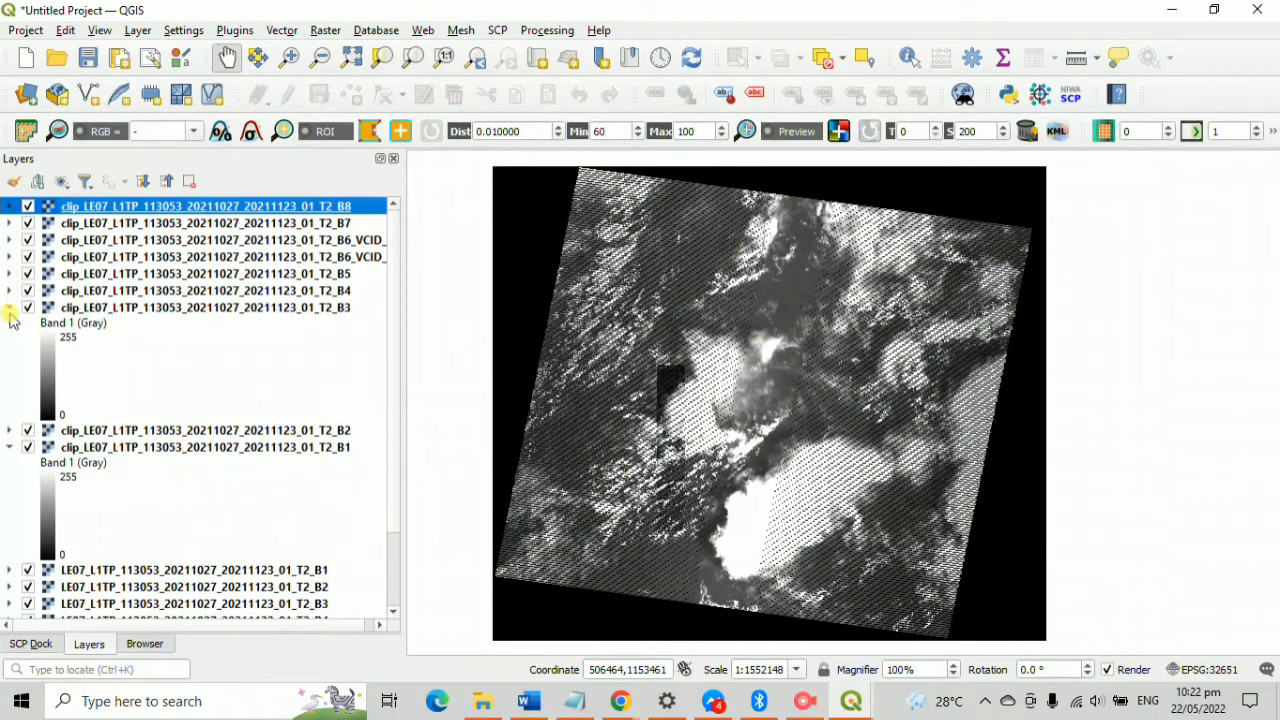
{"action": "left_click", "coordinate": [9, 430]}
{"action": "left_click", "coordinate": [9, 430]}
{"action": "left_click", "coordinate": [9, 307]}
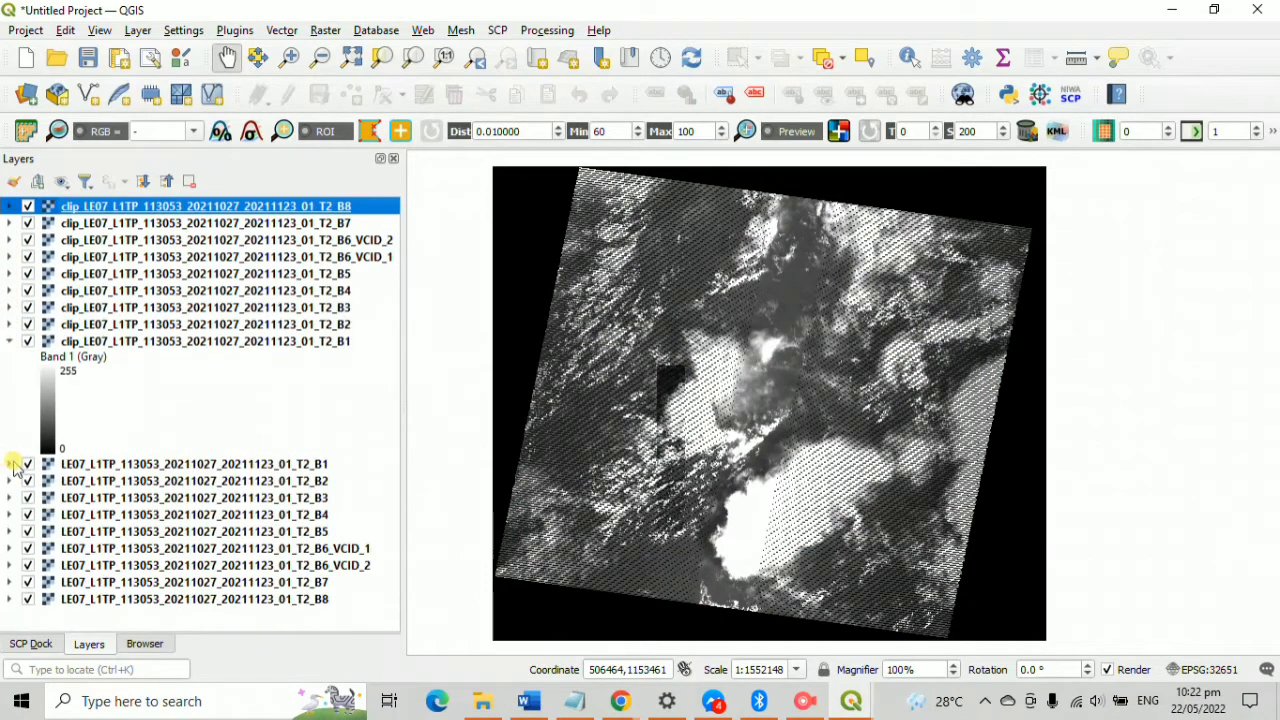
{"action": "left_click", "coordinate": [12, 341]}
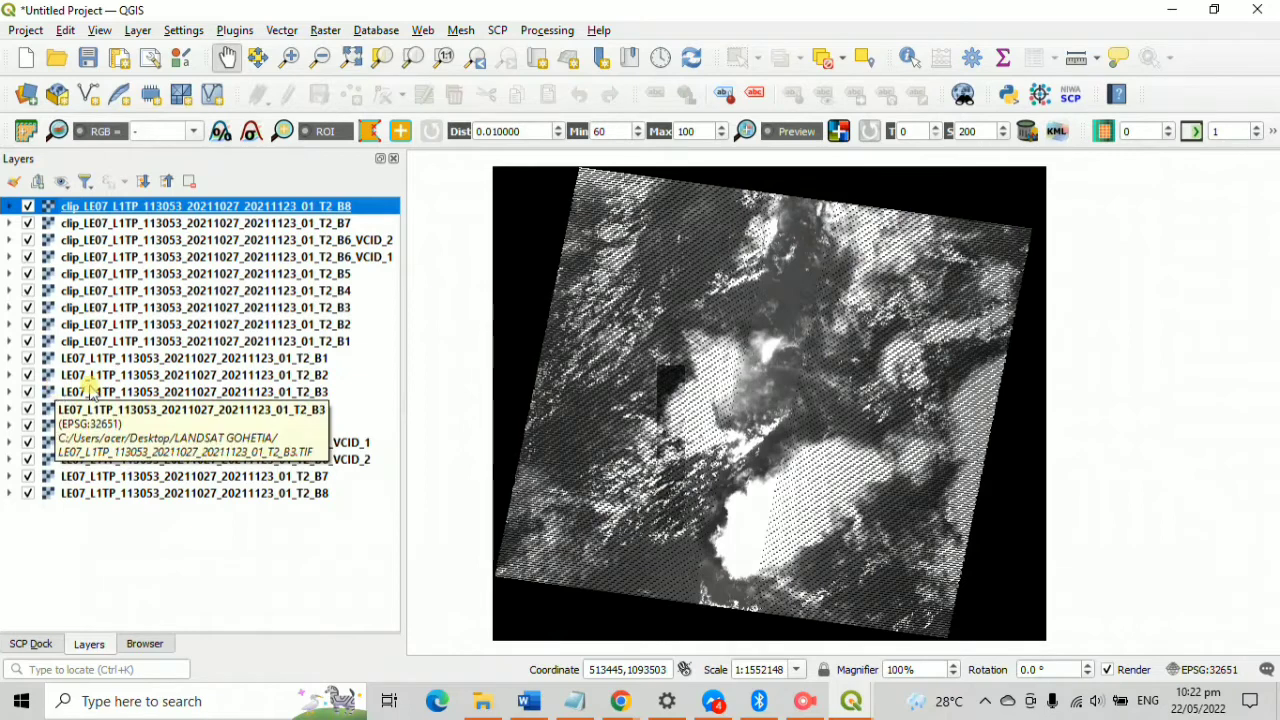
- Select the nine original unclipped LE07 band layers, B1 through B8, and remove them
{"action": "left_click", "coordinate": [88, 376]}
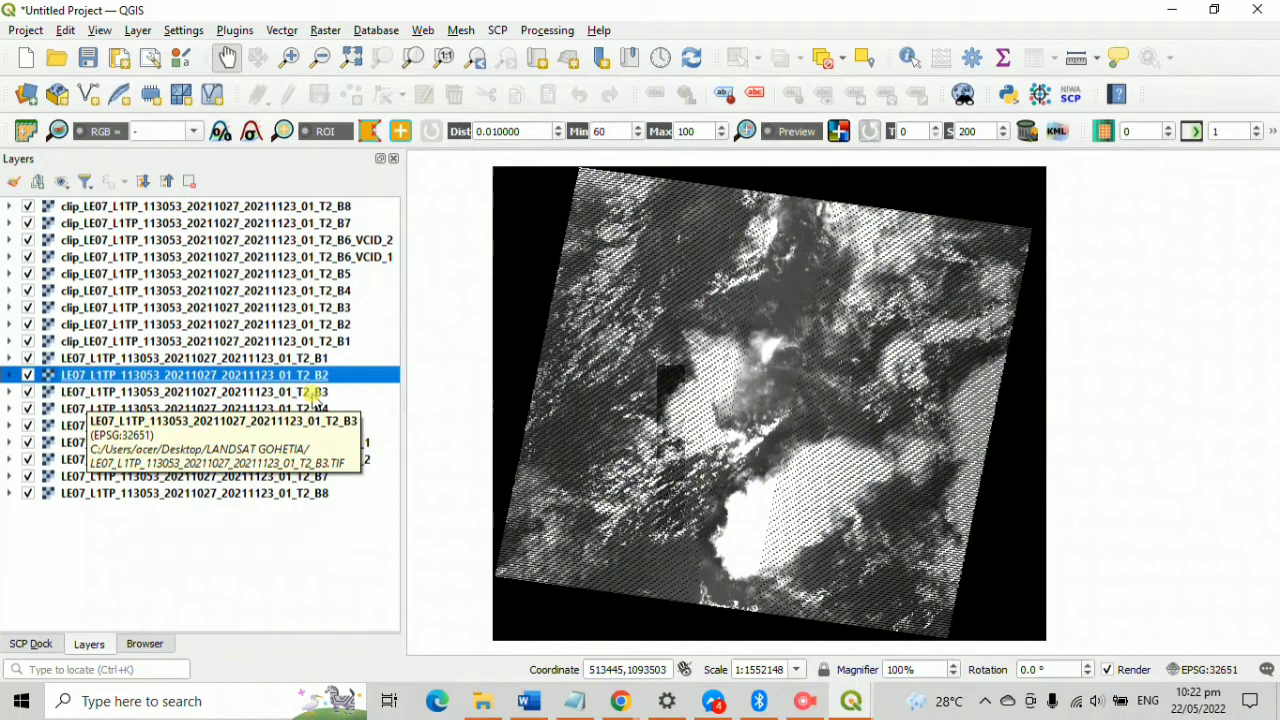
{"action": "left_click", "coordinate": [300, 391], "text": "shift"}
{"action": "left_click", "coordinate": [301, 427], "text": "shift"}
{"action": "left_click", "coordinate": [303, 442], "text": "shift"}
{"action": "left_click", "coordinate": [307, 459], "text": "shift"}
{"action": "left_click", "coordinate": [308, 476], "text": "shift"}
{"action": "left_click", "coordinate": [308, 493], "text": "shift"}
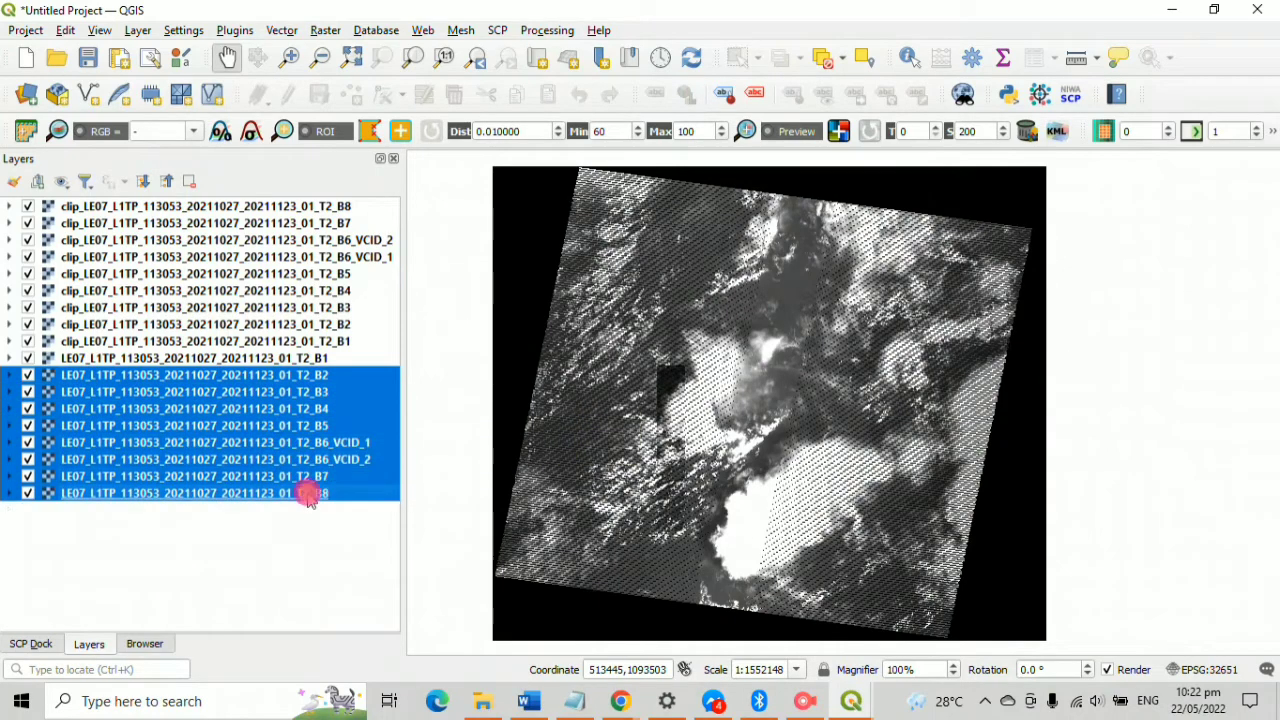
{"action": "left_click", "coordinate": [157, 358], "text": "ctrl"}
{"action": "key", "text": "ctrl+d"}
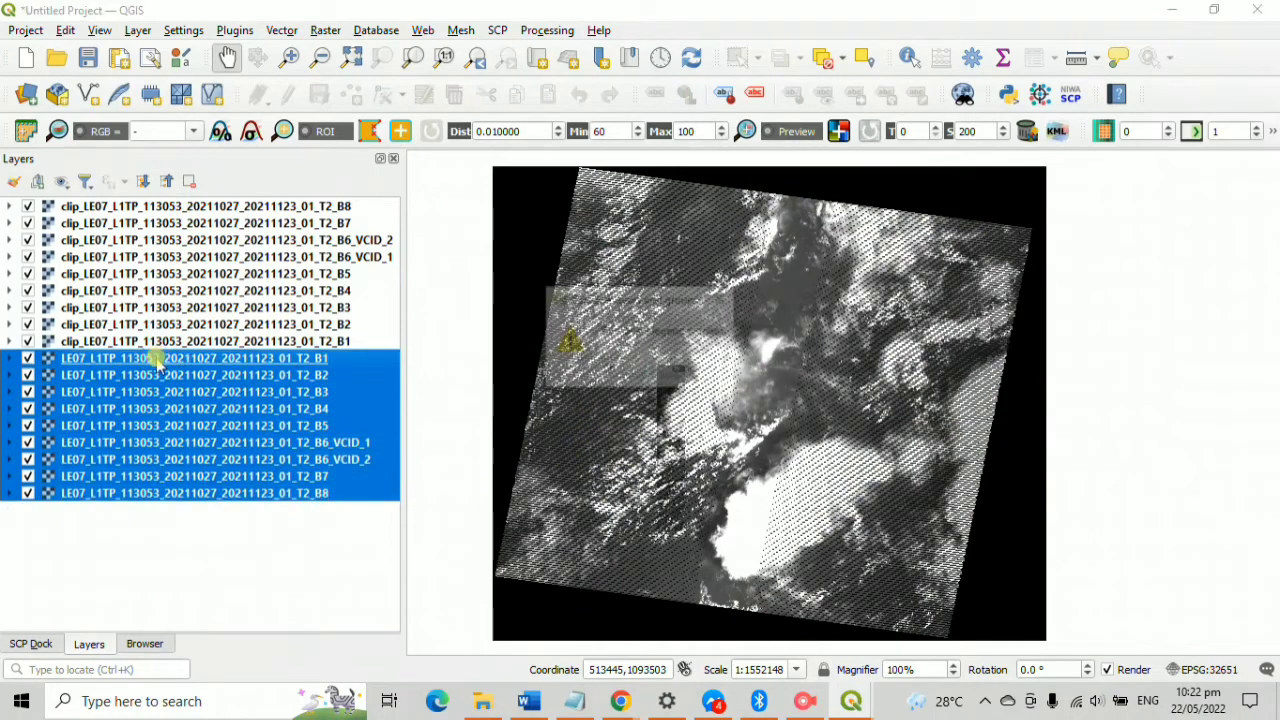
{"action": "left_click", "coordinate": [594, 369]}
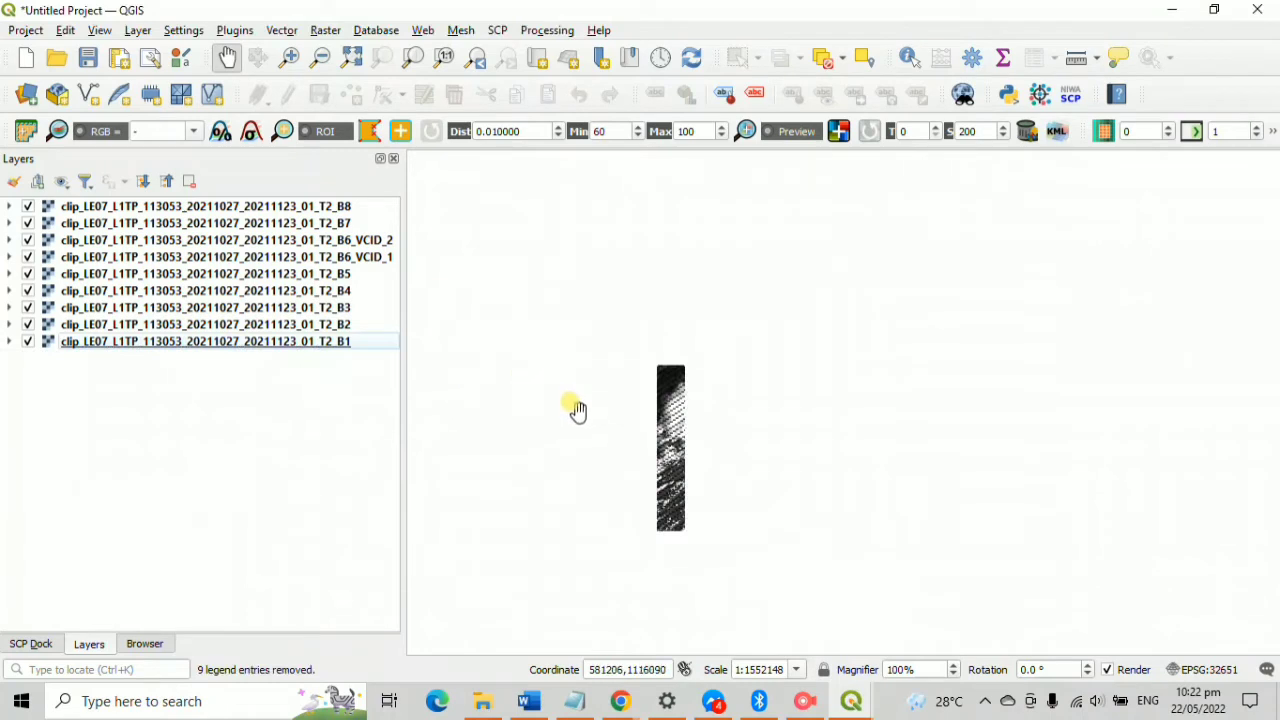
- Reorder the clipped layers so B1 through B4 run in ascending order
{"action": "scroll", "coordinate": [586, 414], "scroll_direction": "up", "scroll_amount": 1}
{"action": "left_click_drag", "start_coordinate": [586, 414], "coordinate": [467, 344]}
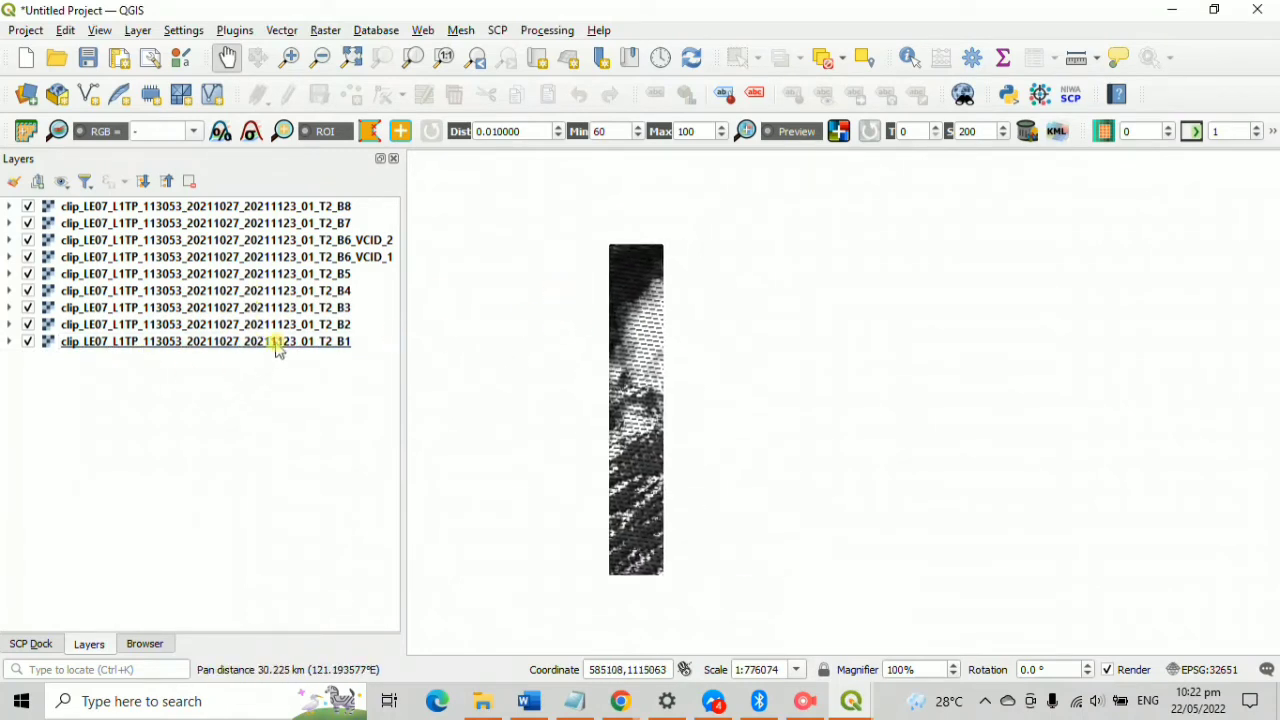
{"action": "left_click_drag", "start_coordinate": [351, 324], "coordinate": [346, 352]}
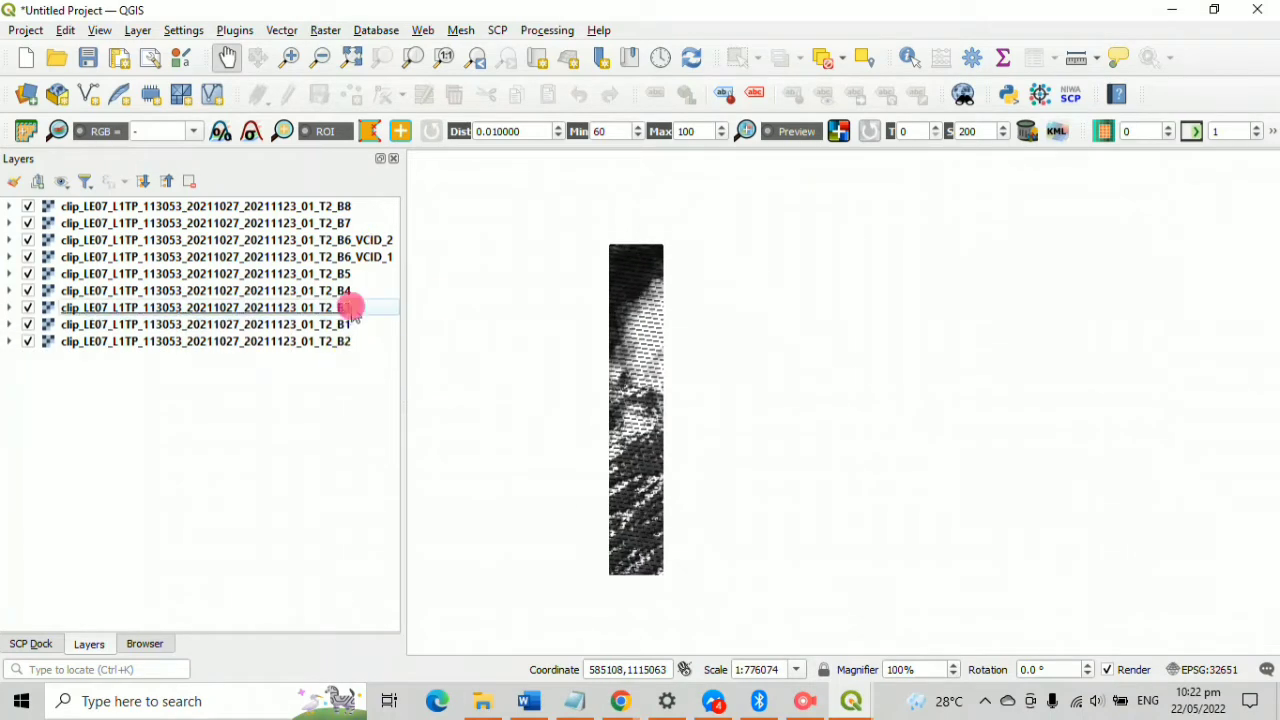
{"action": "left_click_drag", "start_coordinate": [350, 306], "coordinate": [360, 350]}
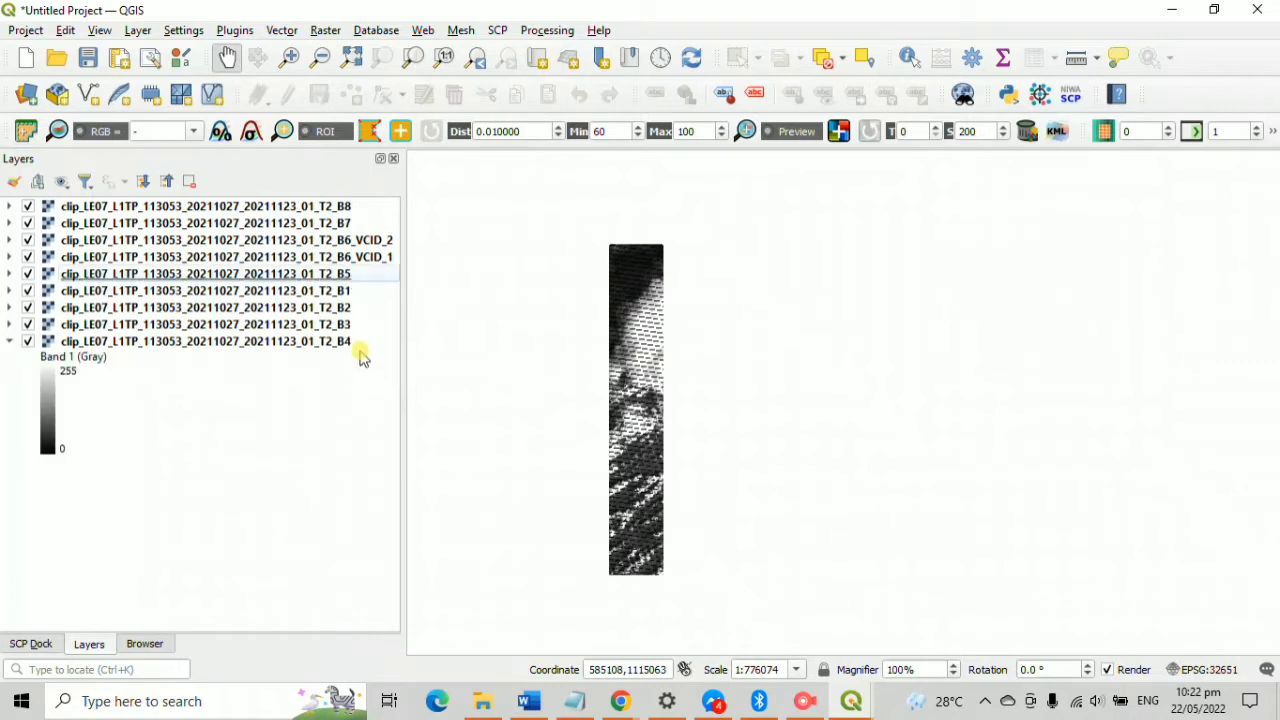
{"action": "left_click", "coordinate": [12, 342]}
- Move B5, B6_VCID_1, B6_VCID_2, B7 and B8 down in turn to finish the sequence
{"action": "left_click_drag", "start_coordinate": [370, 276], "coordinate": [360, 338]}
{"action": "left_click_drag", "start_coordinate": [368, 262], "coordinate": [362, 350]}
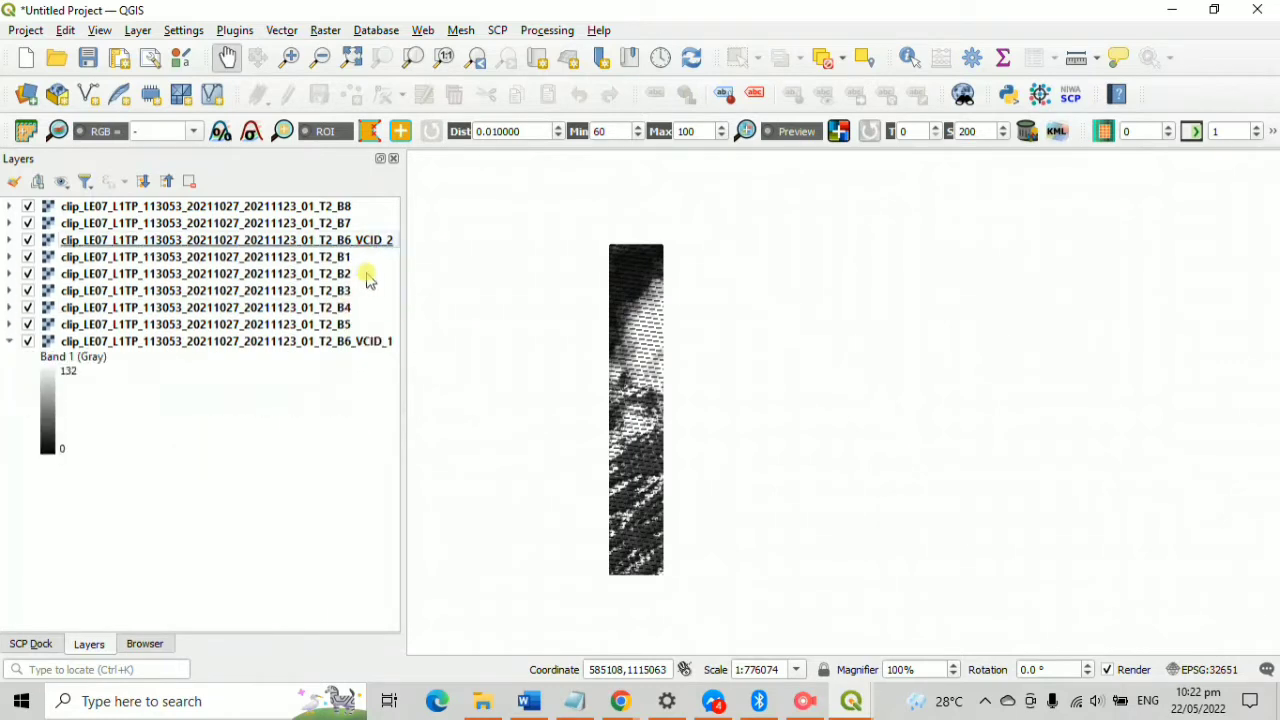
{"action": "left_click", "coordinate": [9, 350]}
{"action": "left_click_drag", "start_coordinate": [391, 240], "coordinate": [380, 372]}
{"action": "left_click", "coordinate": [9, 341]}
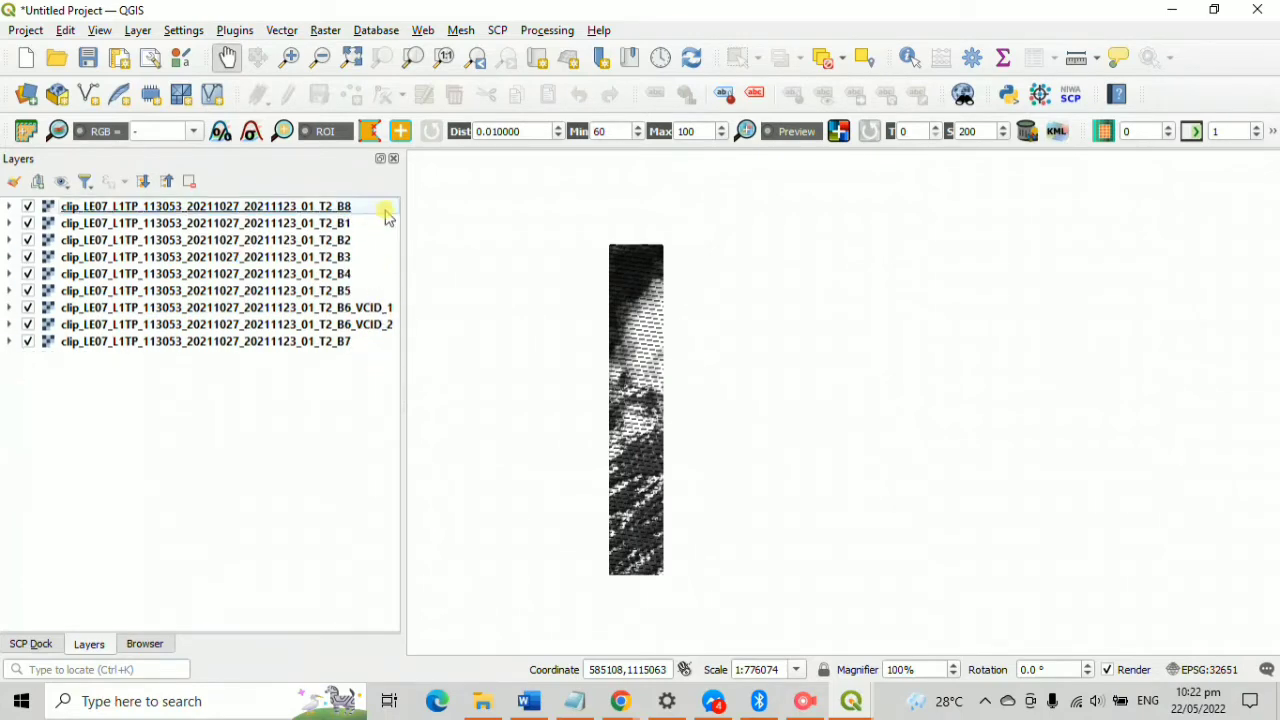
{"action": "left_click_drag", "start_coordinate": [386, 217], "coordinate": [400, 338]}
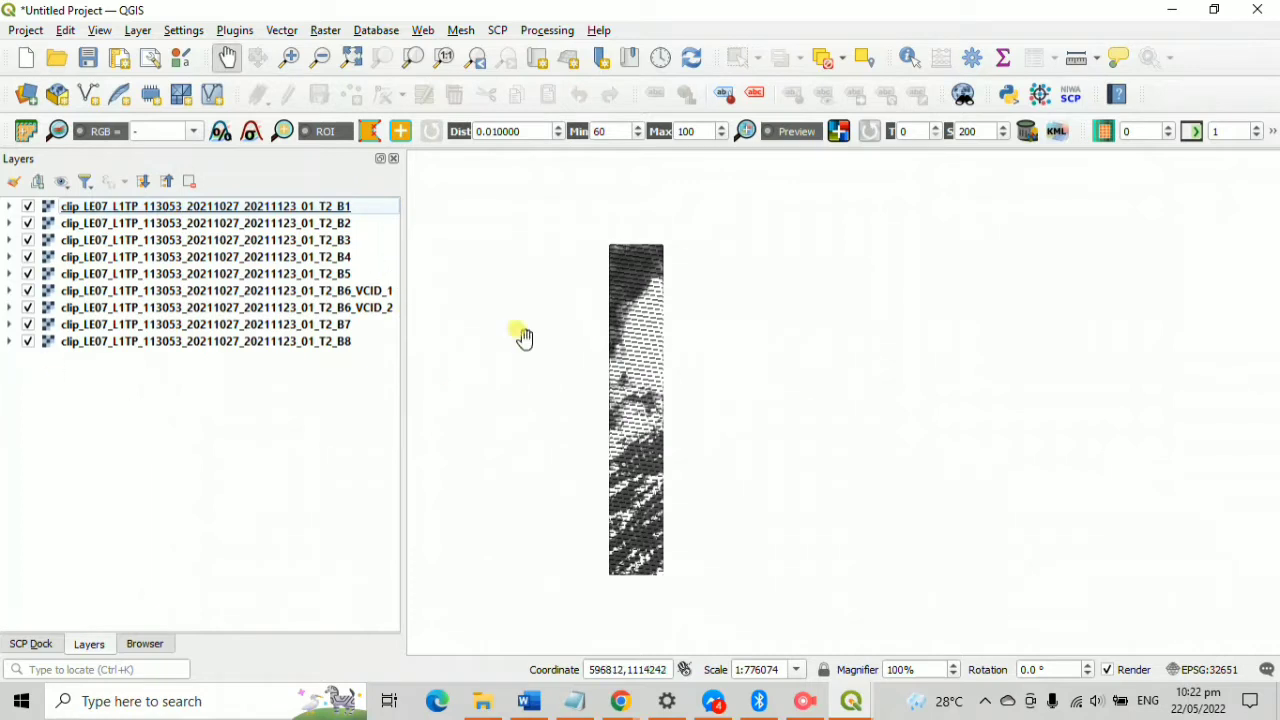
{"action": "mouse_move", "coordinate": [711, 563]}
{"action": "left_mouse_down"}
{"action": "mouse_move", "coordinate": [668, 560]}
{"action": "mouse_move", "coordinate": [757, 600]}
{"action": "mouse_move", "coordinate": [686, 543]}
{"action": "mouse_move", "coordinate": [695, 553]}
{"action": "left_mouse_up"}
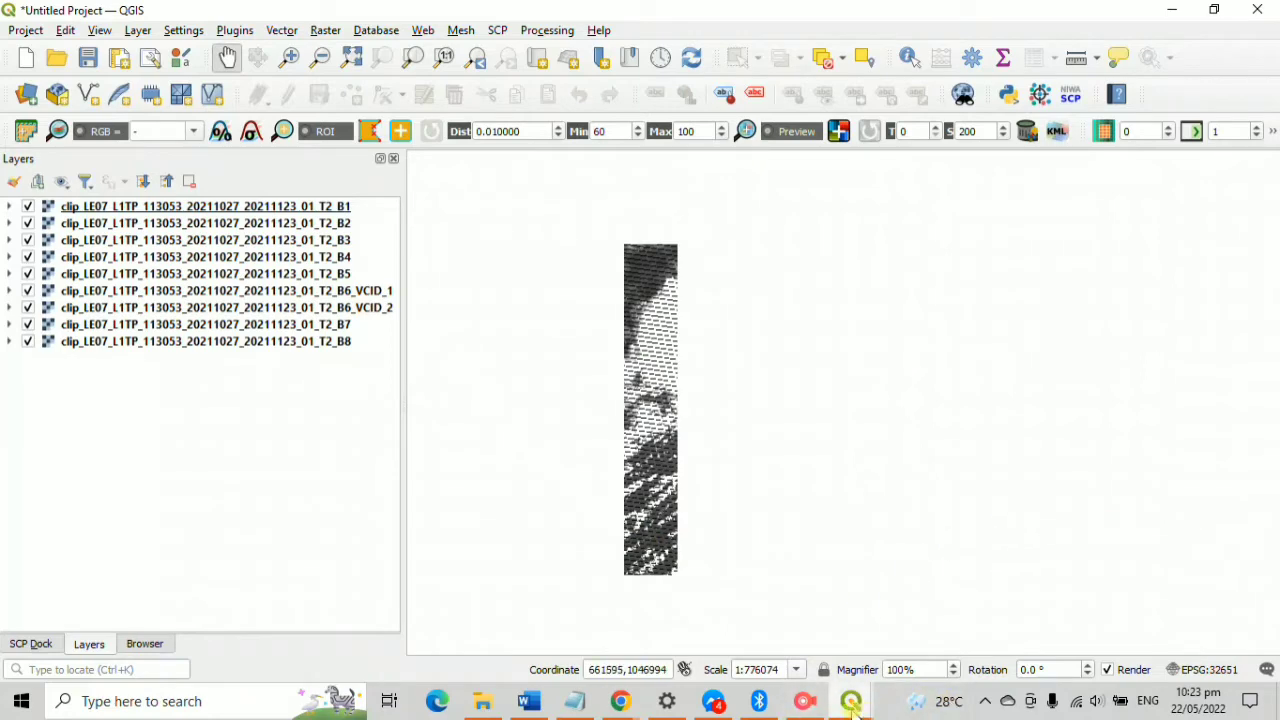
- Open SCP's Landsat conversion and set the clipped raster folder as the band source
{"action": "mouse_move", "coordinate": [850, 703]}
{"action": "left_click", "coordinate": [960, 610]}
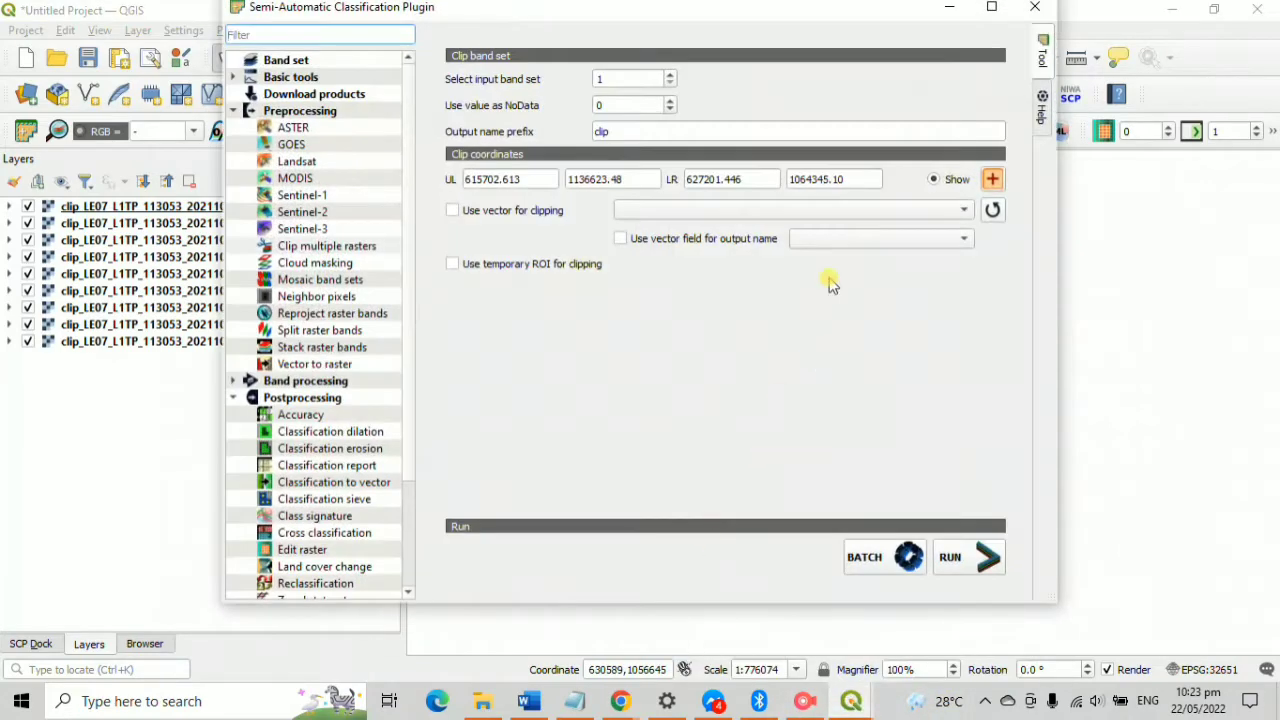
{"action": "left_click", "coordinate": [335, 162]}
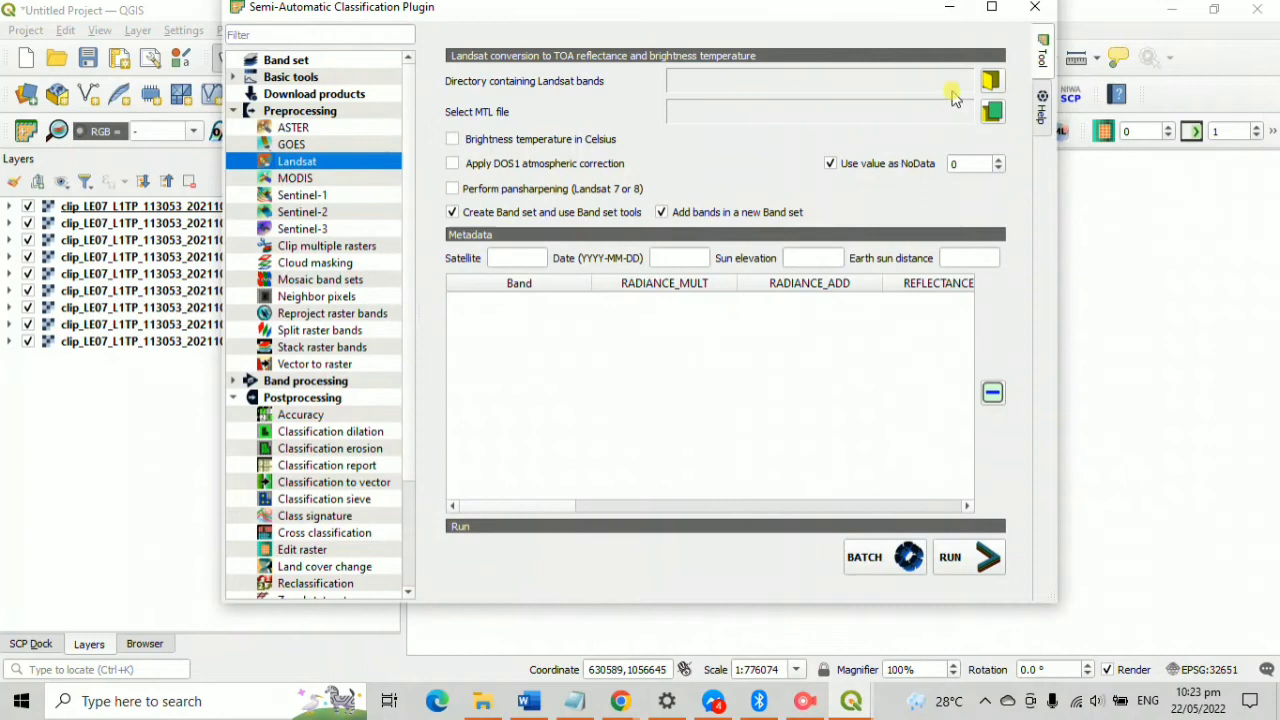
{"action": "left_click", "coordinate": [989, 80]}
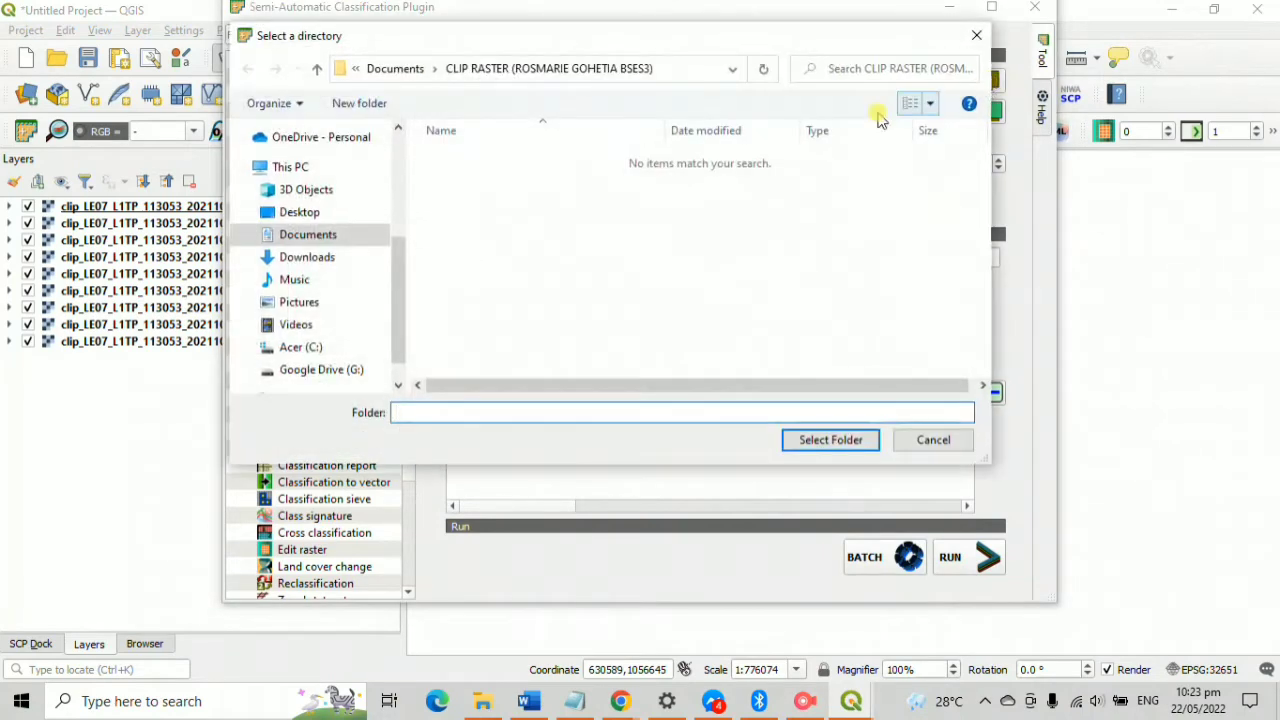
{"action": "left_click", "coordinate": [900, 66]}
{"action": "left_click", "coordinate": [971, 31]}
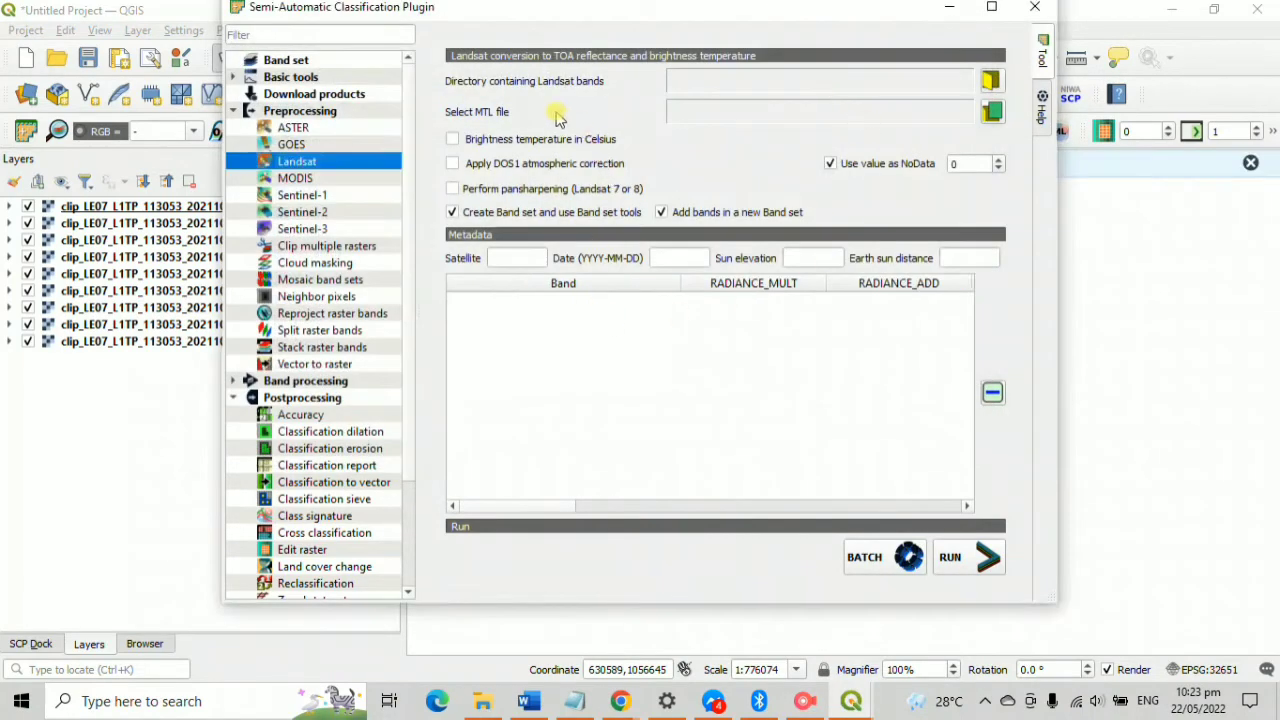
{"action": "left_click", "coordinate": [990, 82]}
{"action": "left_click", "coordinate": [860, 68]}
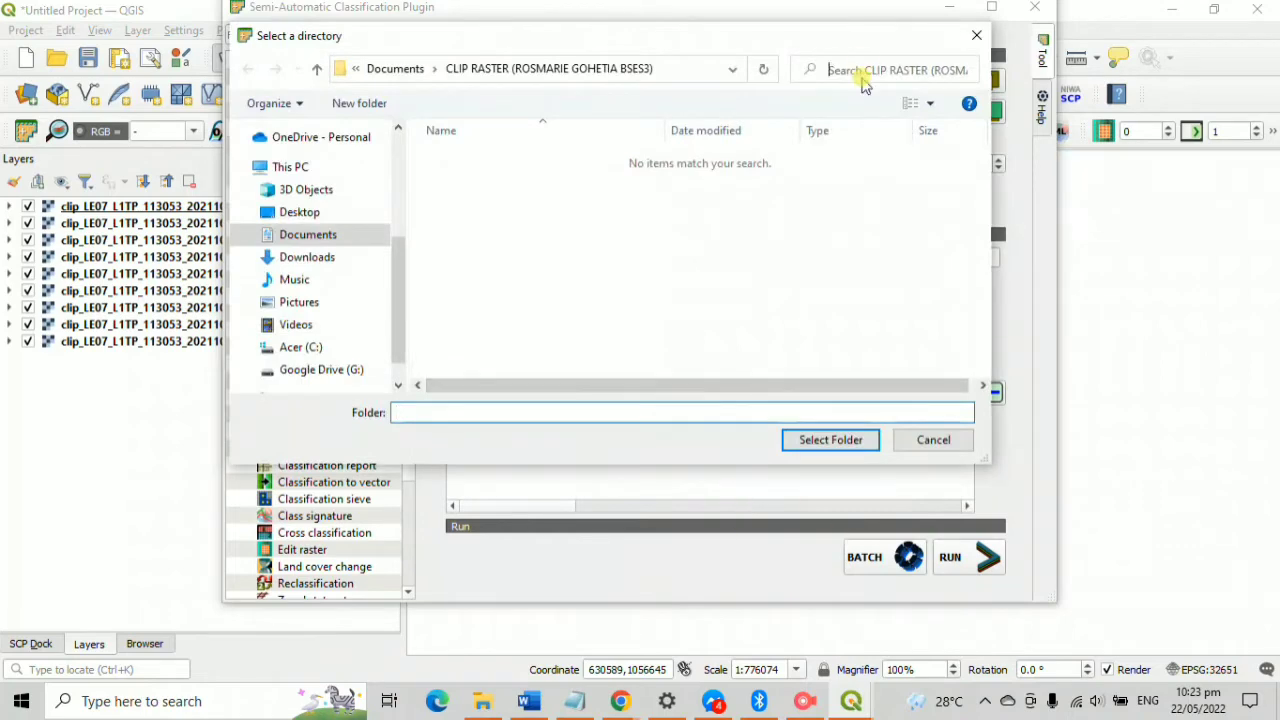
{"action": "left_click", "coordinate": [830, 439]}
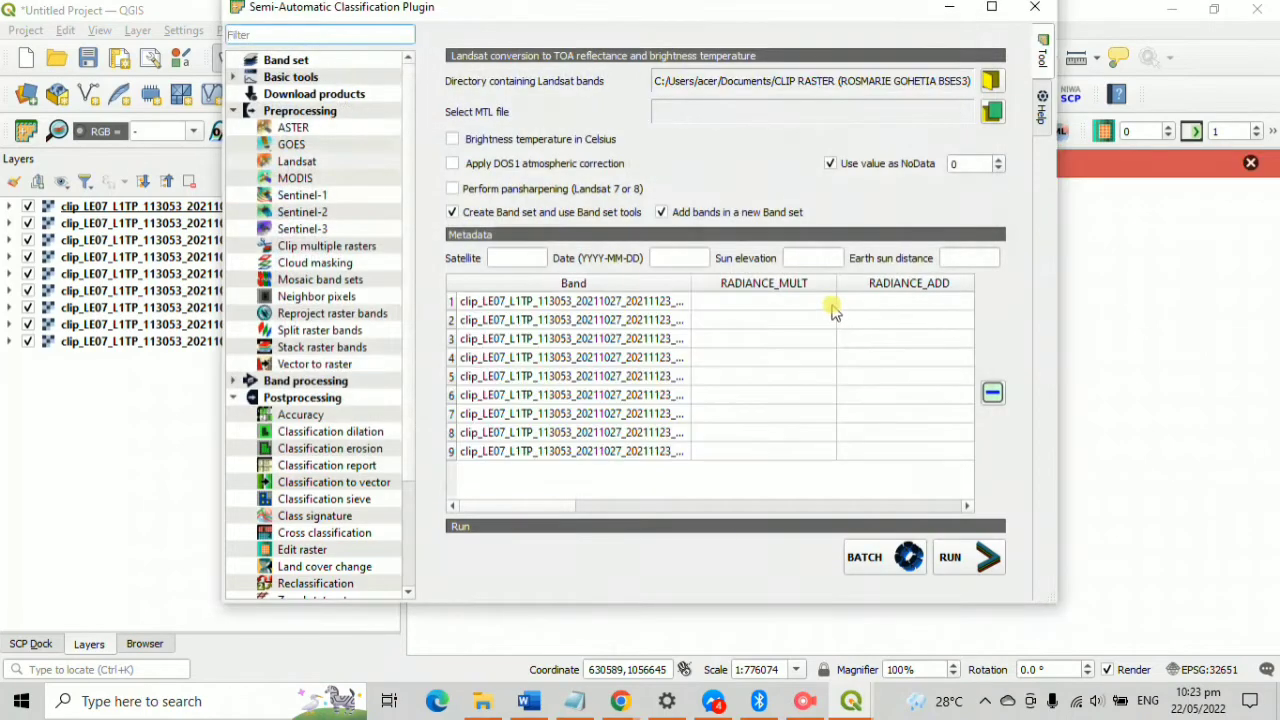
- Load the scene's MTL metadata file from the Landsat folder on the Desktop
{"action": "left_click", "coordinate": [992, 111]}
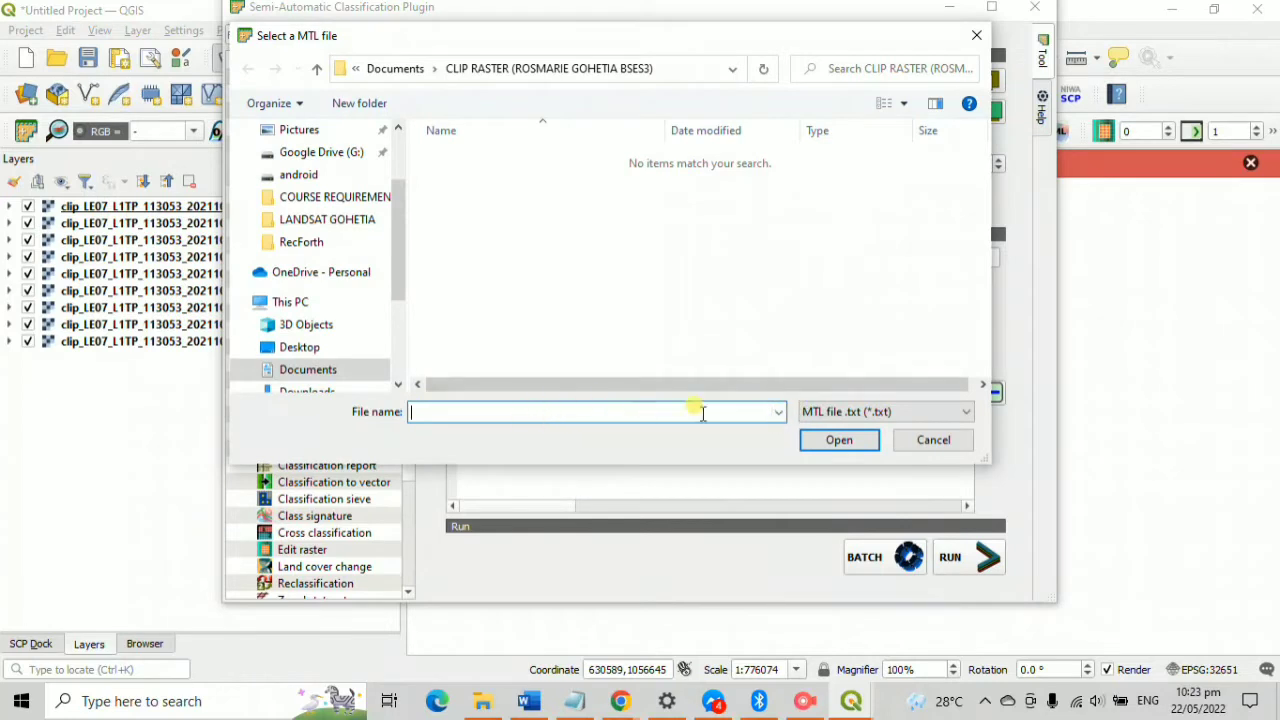
{"action": "left_click", "coordinate": [322, 222]}
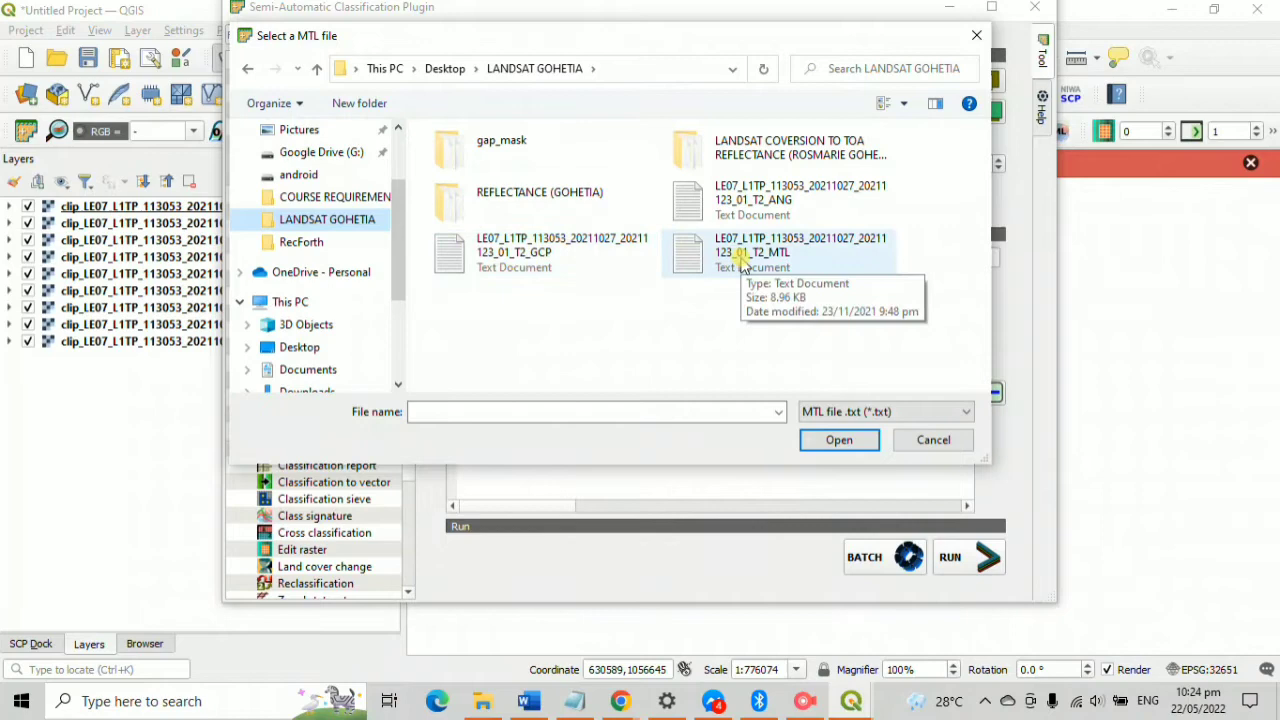
{"action": "left_click", "coordinate": [748, 257]}
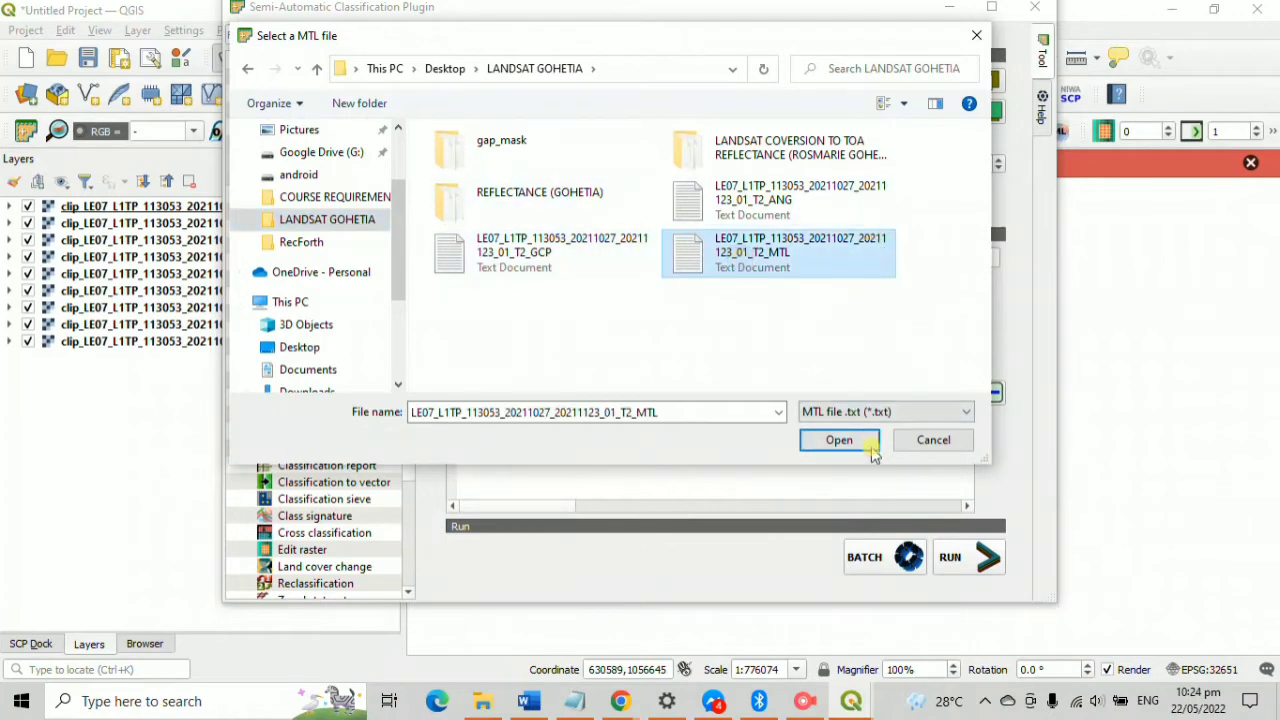
{"action": "left_click", "coordinate": [840, 441]}
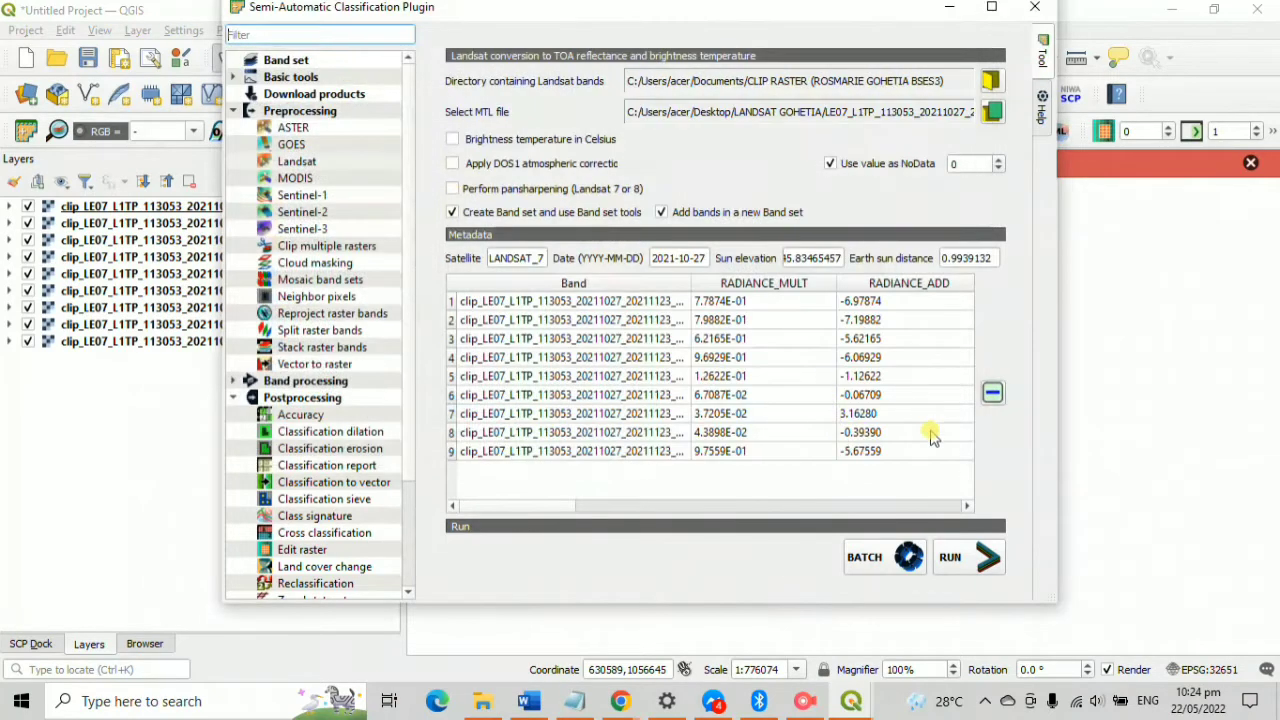
- Convert the clipped Landsat bands to reflectance with DOS1 correction, outputting to a new folder
{"action": "left_click", "coordinate": [452, 163]}
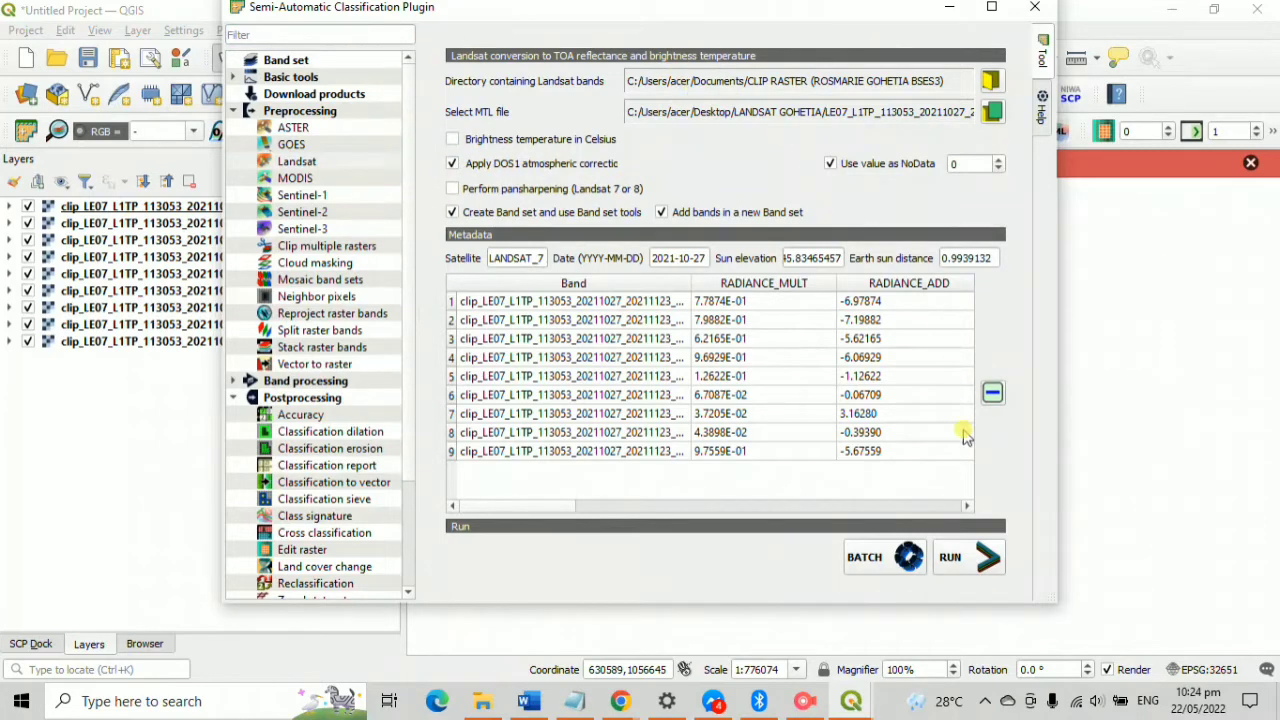
{"action": "left_click", "coordinate": [952, 552]}
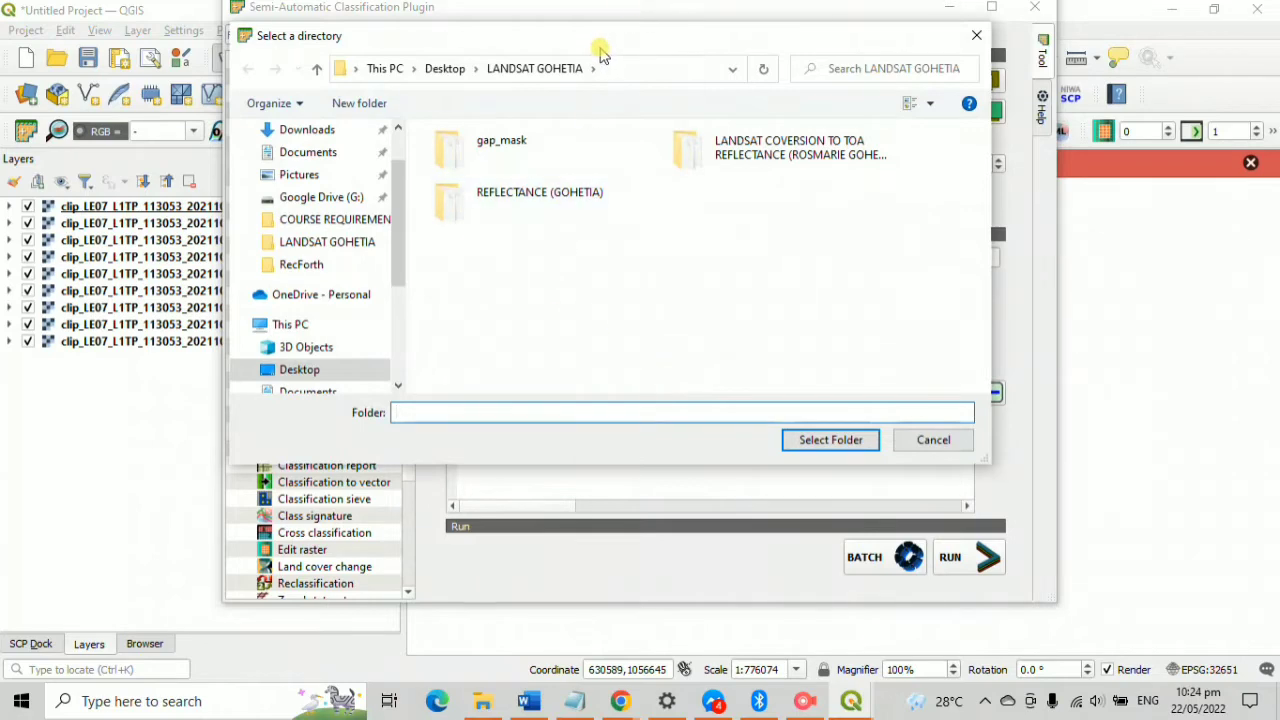
{"action": "left_click_drag", "start_coordinate": [600, 52], "coordinate": [666, 173]}
{"action": "left_click", "coordinate": [424, 221]}
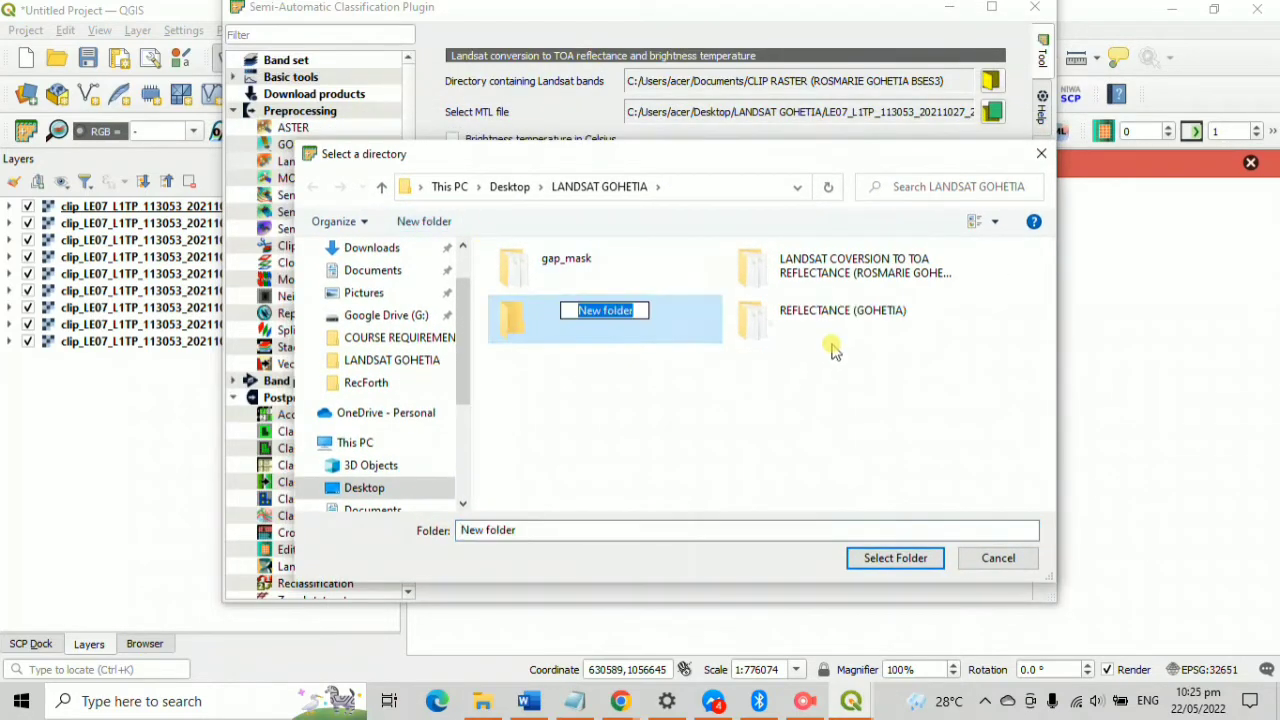
{"action": "type", "text": "LANDSAT TO REFLECTANCE (ROSMARIE GOHETIA BSES3)"}
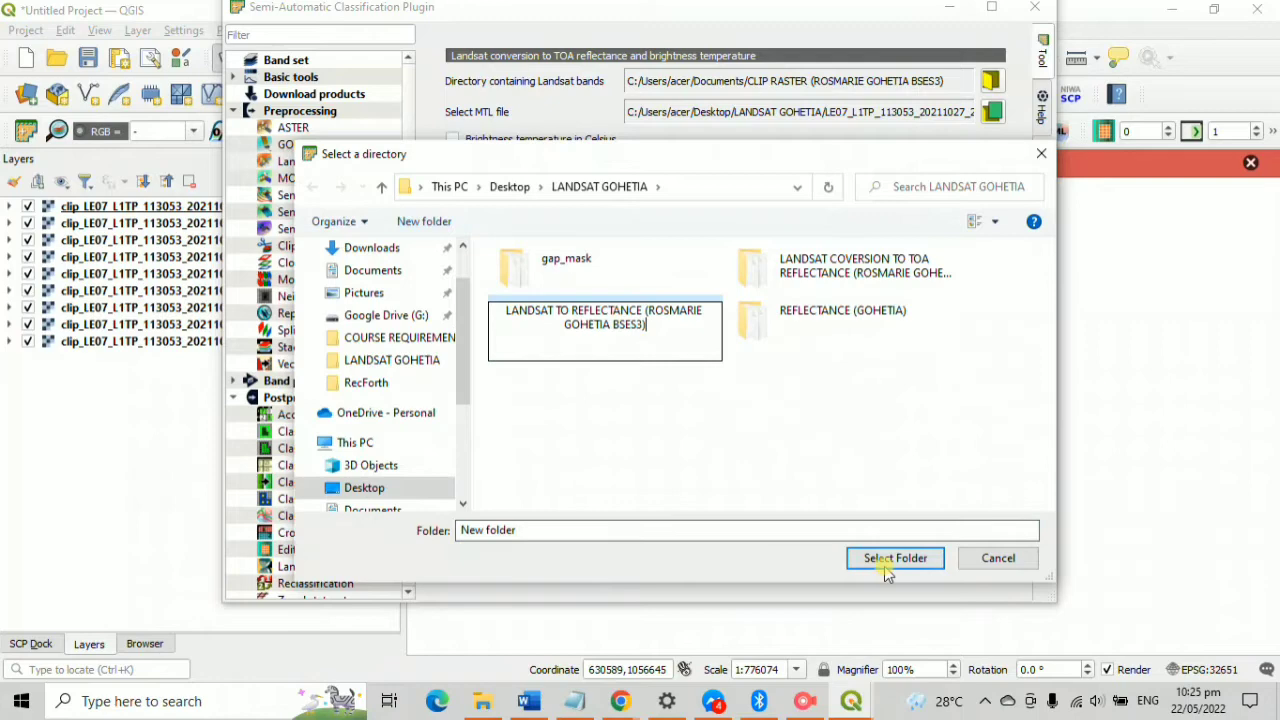
{"action": "left_click", "coordinate": [688, 351]}
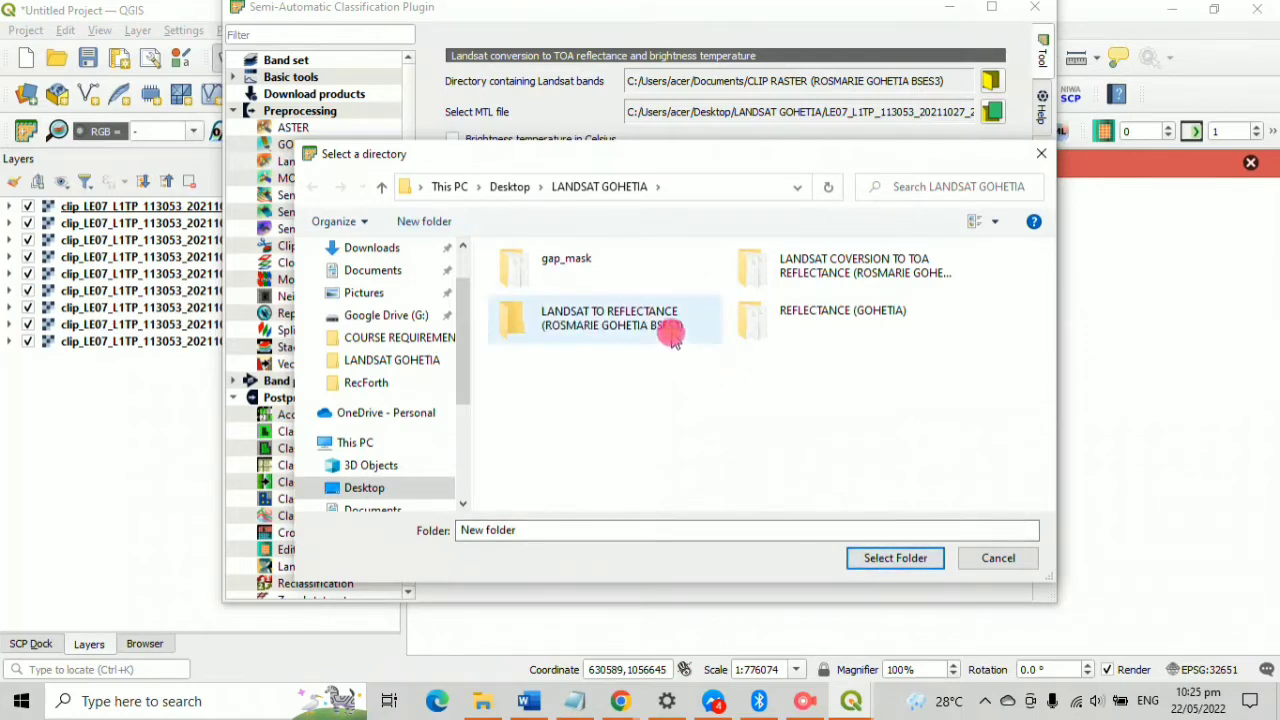
{"action": "left_click", "coordinate": [658, 317]}
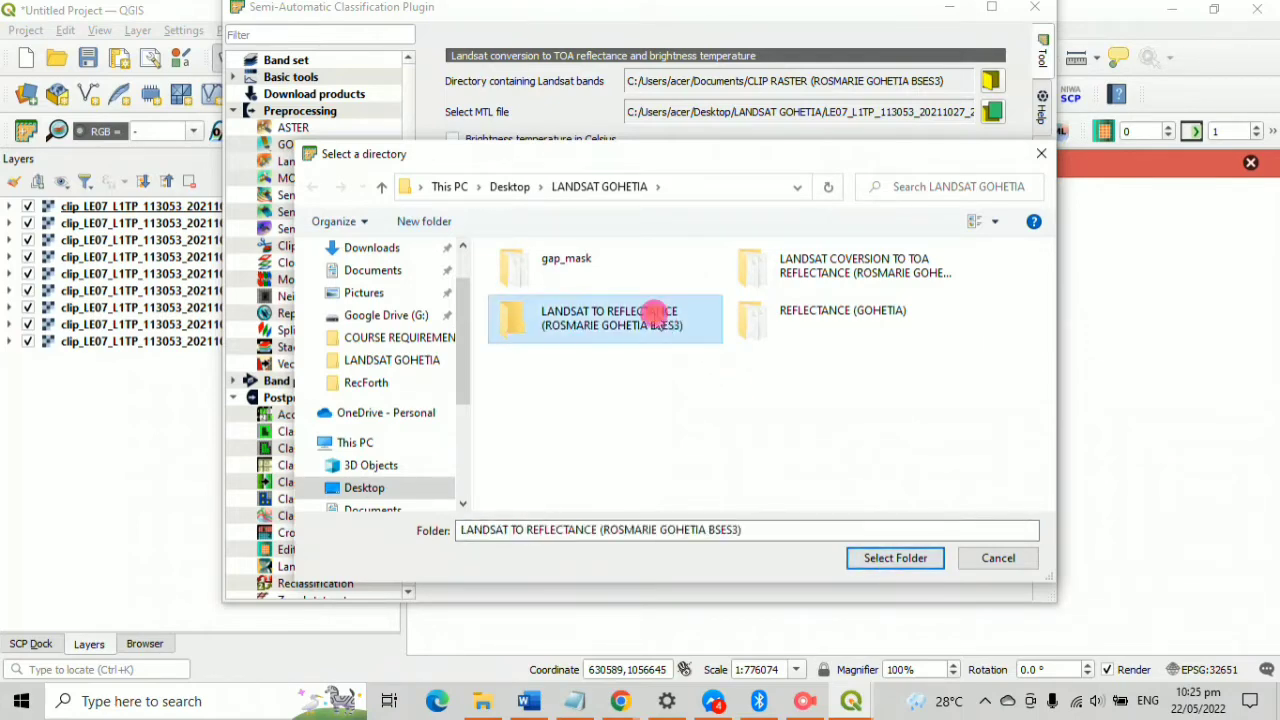
{"action": "left_click", "coordinate": [890, 560]}
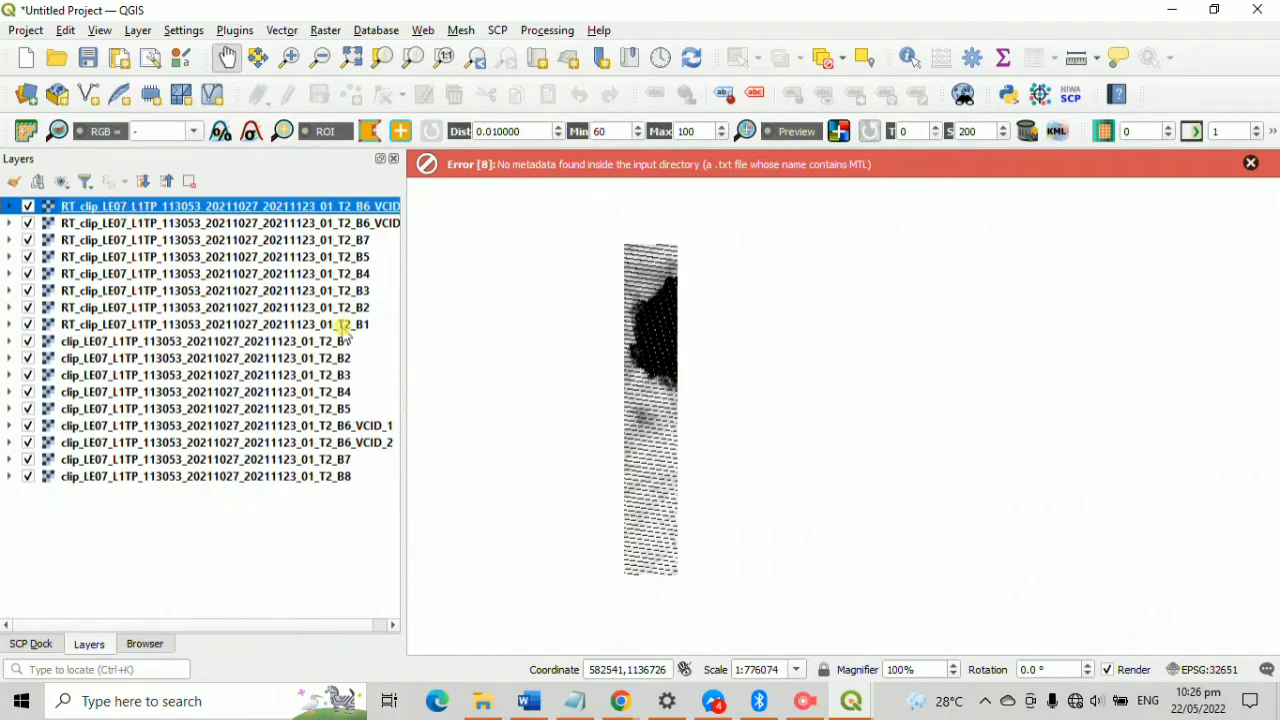
- Remove the nine clip_ band layers from the project, leaving the RT_clip layers
{"action": "left_click", "coordinate": [38, 500]}
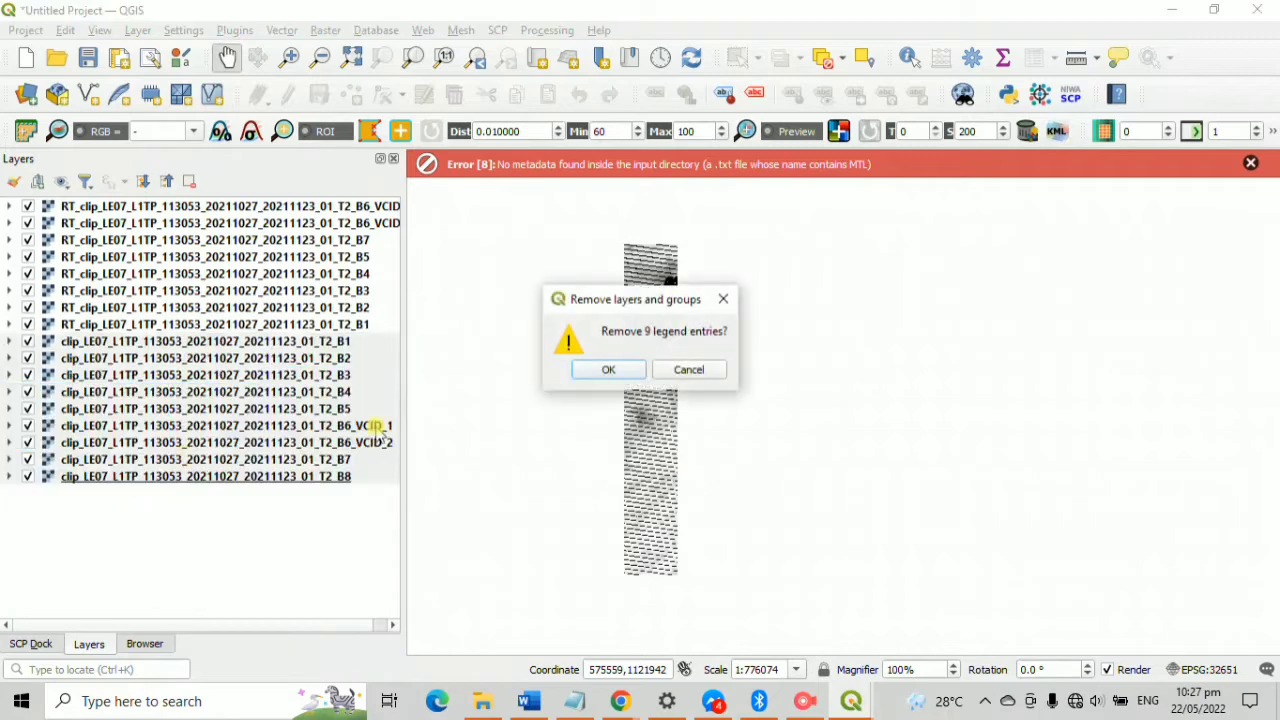
{"action": "left_click", "coordinate": [606, 370]}
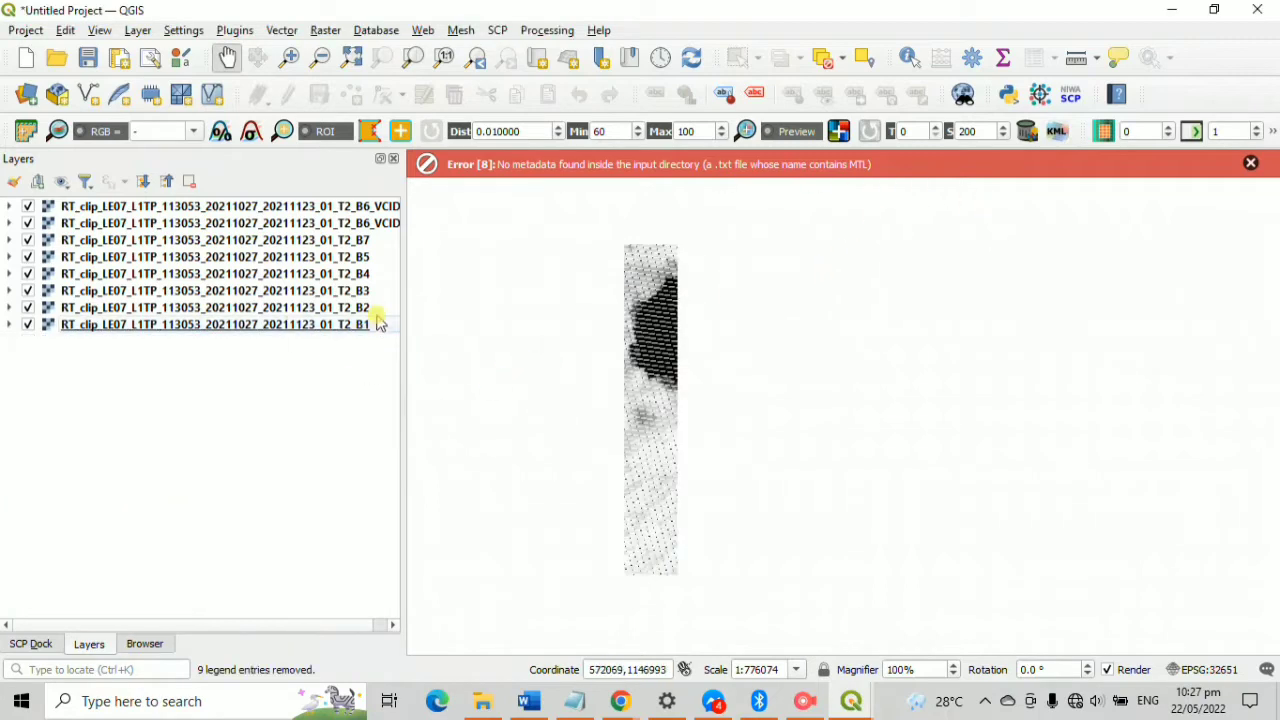
- Reorder the B4, B5 and B6_VCID reflectance layers sequentially below B3
{"action": "left_click", "coordinate": [8, 327]}
{"action": "left_click_drag", "start_coordinate": [380, 289], "coordinate": [370, 345]}
{"action": "left_click", "coordinate": [9, 324]}
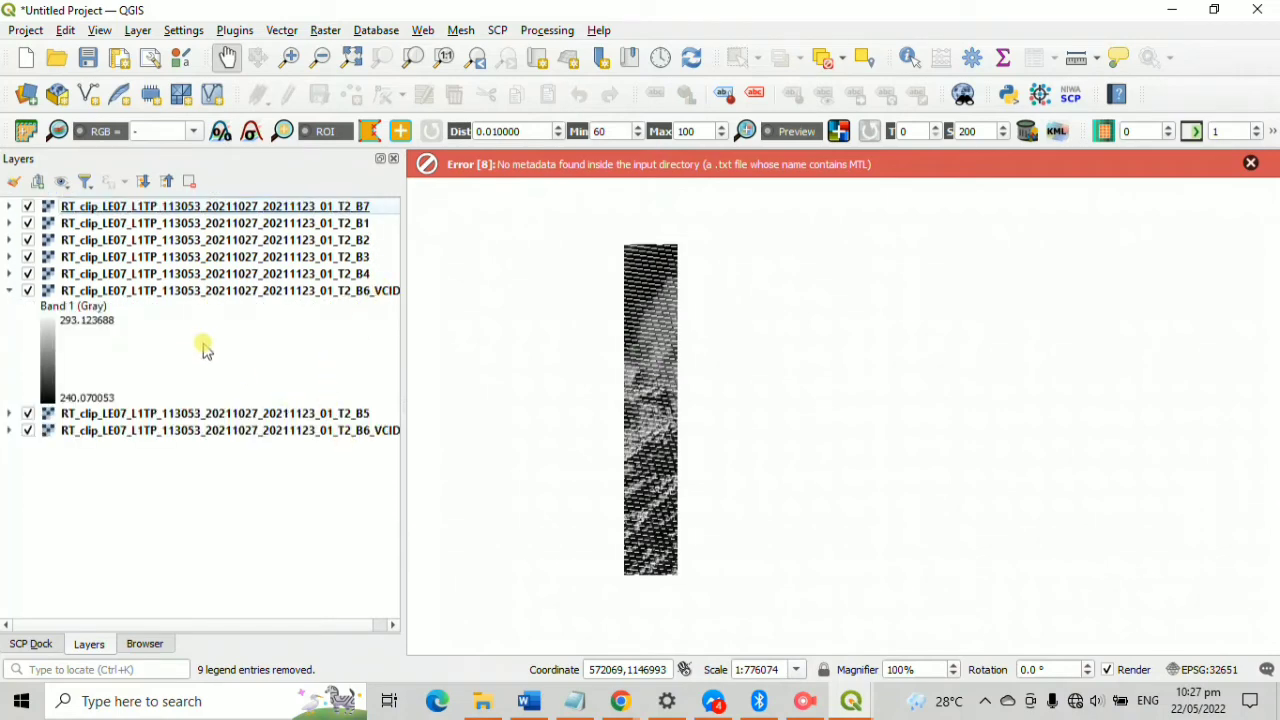
{"action": "left_click", "coordinate": [9, 290]}
{"action": "left_click_drag", "start_coordinate": [380, 290], "coordinate": [386, 318]}
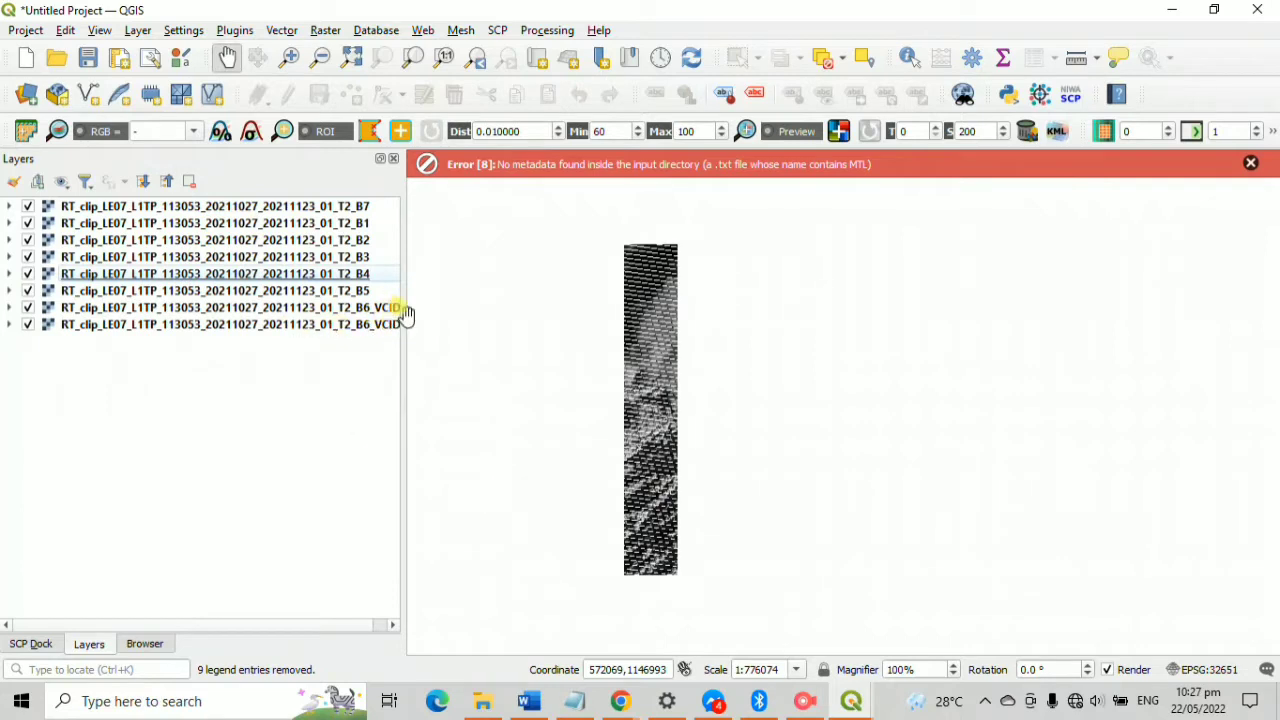
- Widen the Layers panel, move B7 to the bottom, and dismiss the missing-metadata error
{"action": "mouse_move", "coordinate": [404, 316]}
{"action": "left_mouse_down"}
{"action": "mouse_move", "coordinate": [434, 320]}
{"action": "mouse_move", "coordinate": [394, 309]}
{"action": "mouse_move", "coordinate": [411, 334]}
{"action": "left_mouse_up"}
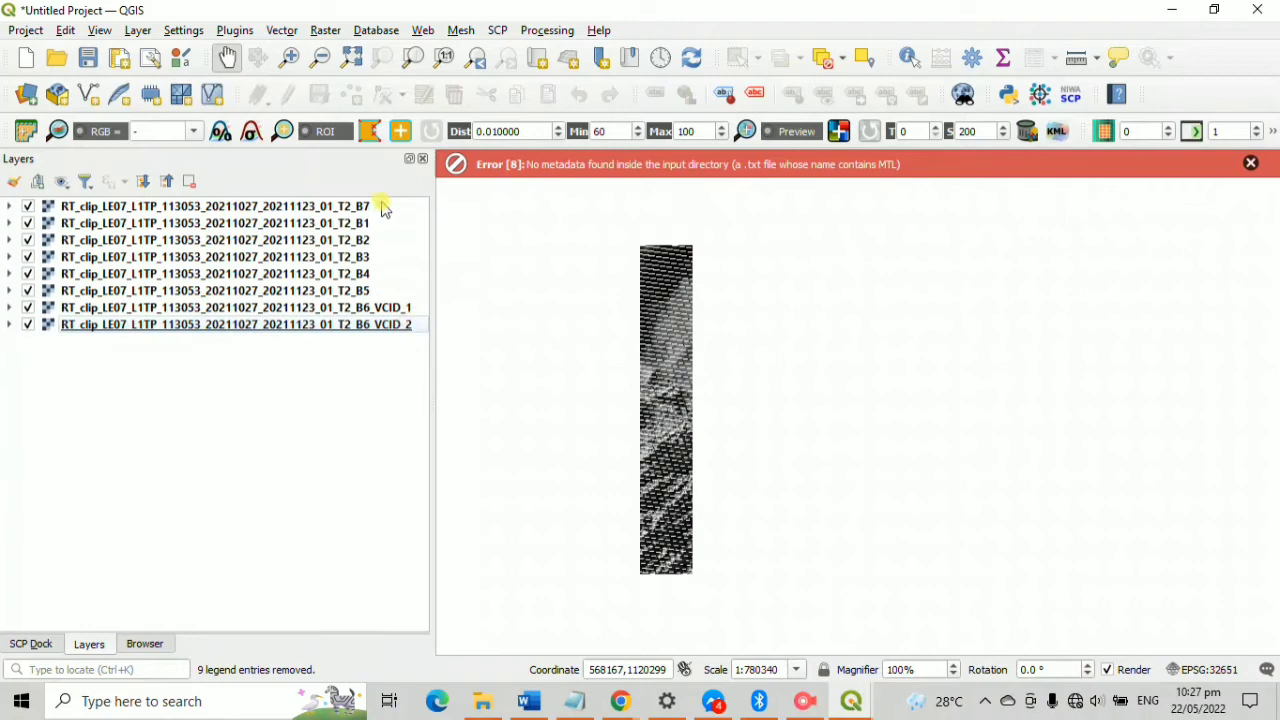
{"action": "left_click_drag", "start_coordinate": [383, 207], "coordinate": [398, 340]}
{"action": "left_click", "coordinate": [9, 324]}
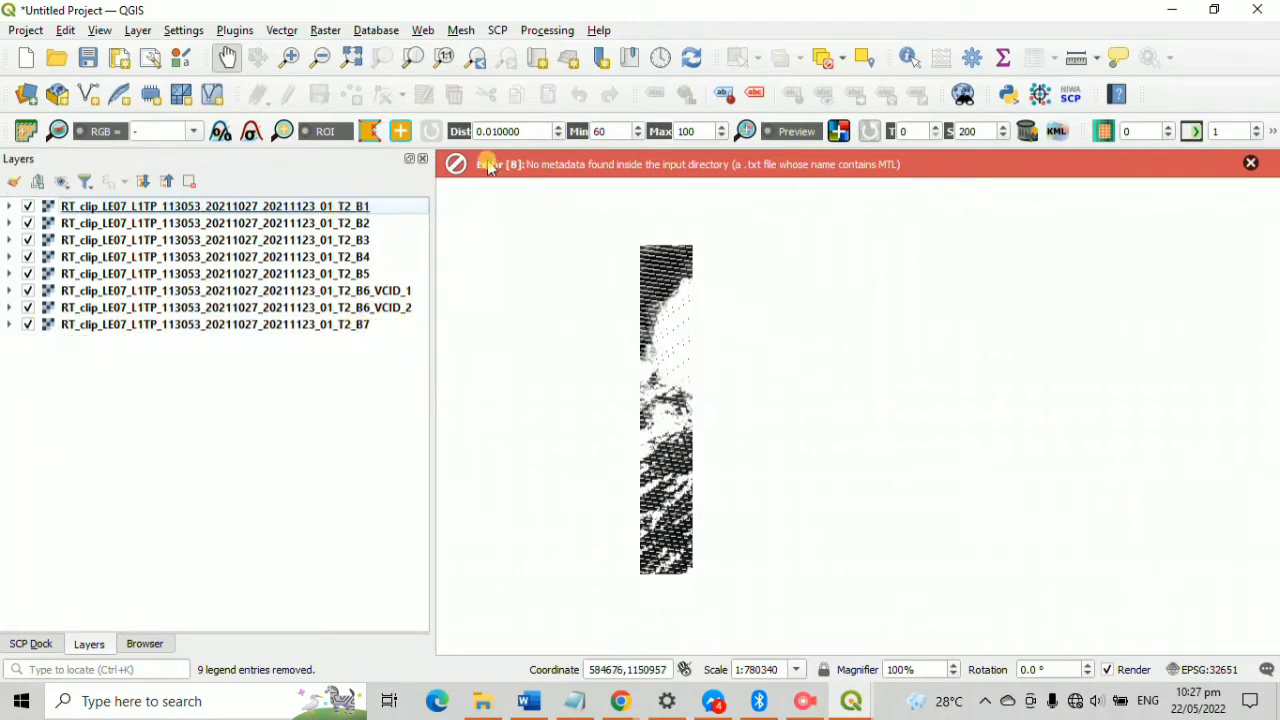
{"action": "left_click", "coordinate": [1251, 164]}
{"action": "left_click_drag", "start_coordinate": [591, 457], "coordinate": [532, 411]}
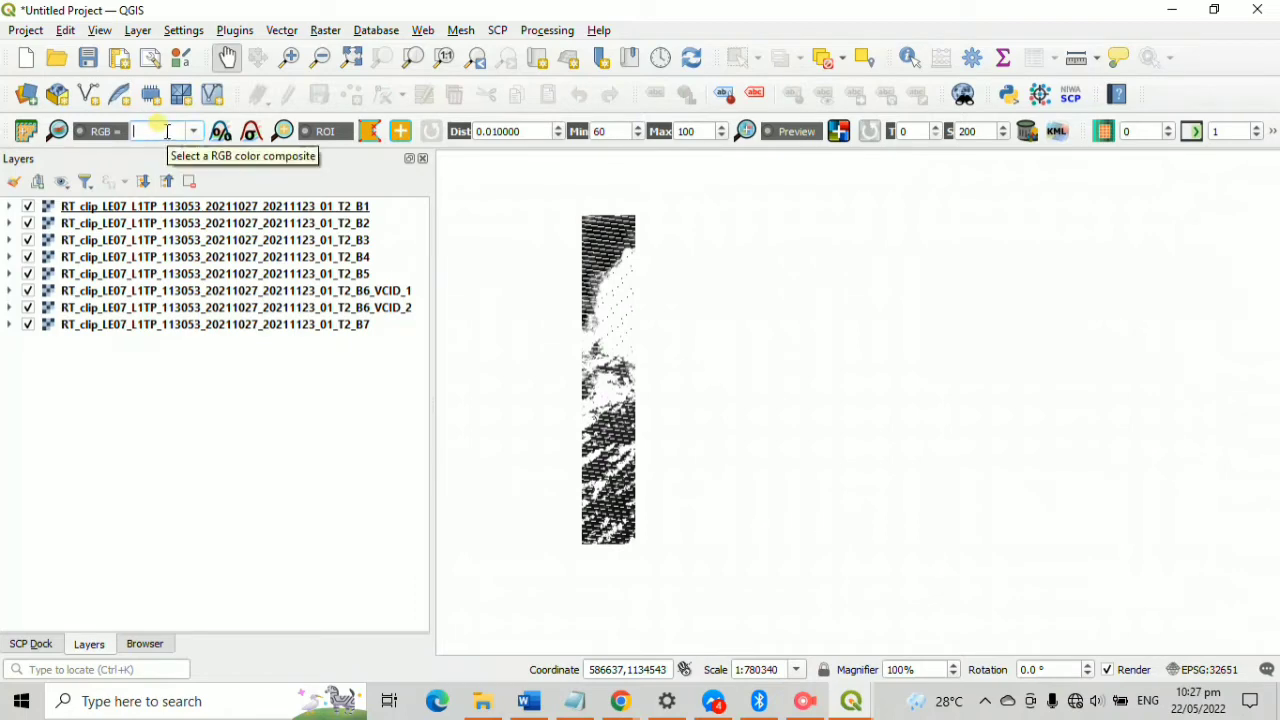
- Switch the virtual band set's RGB composite from 4-3-2 to 6-5-4
{"action": "left_click", "coordinate": [196, 131]}
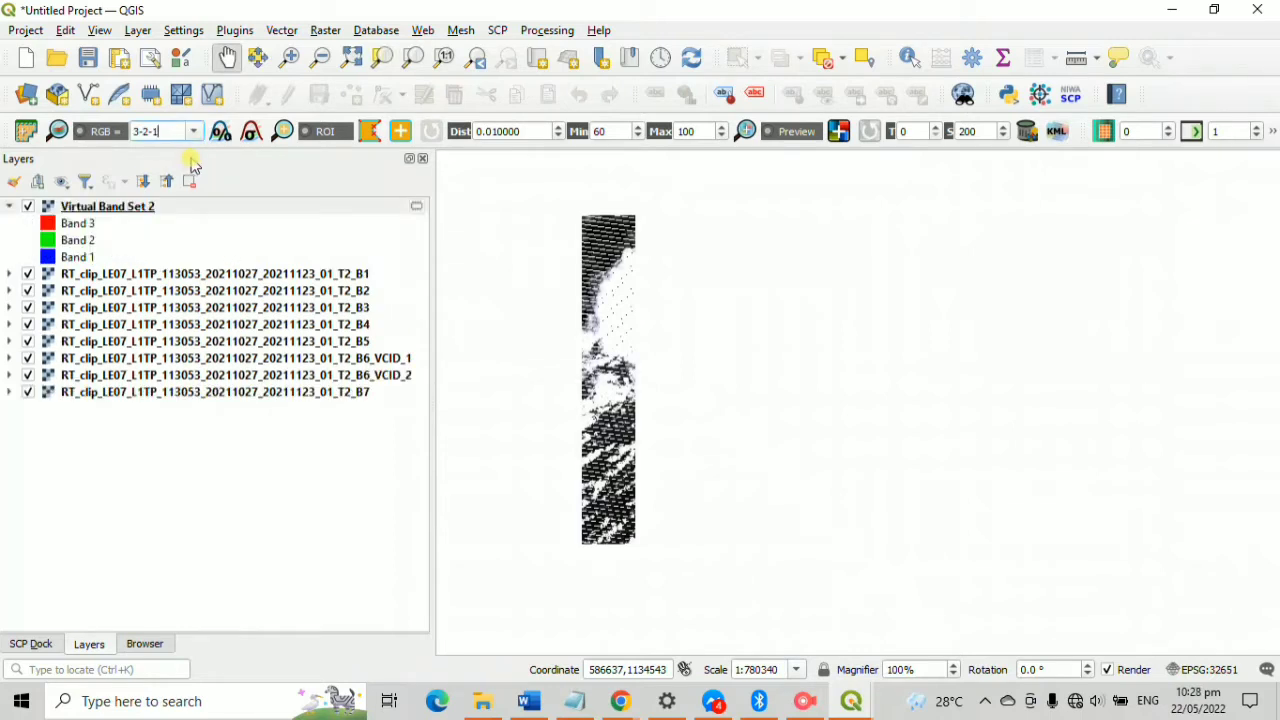
{"action": "left_click", "coordinate": [190, 131]}
{"action": "left_click", "coordinate": [177, 171]}
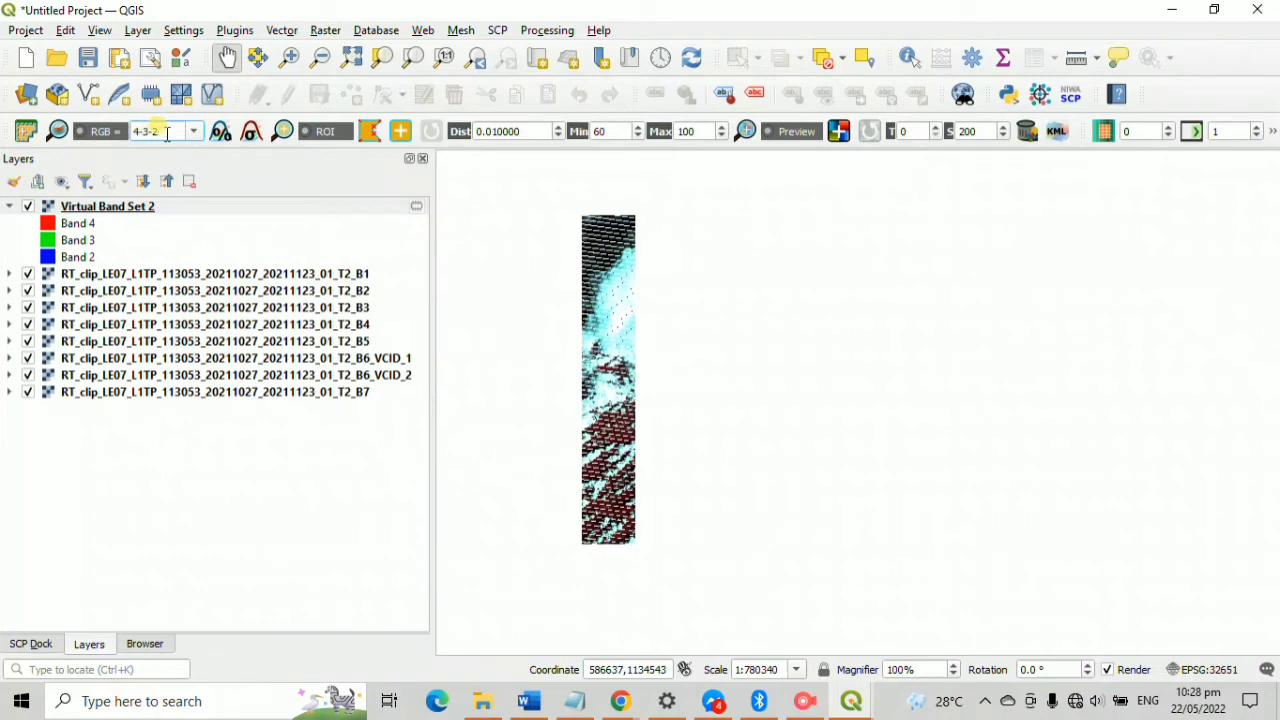
{"action": "left_click_drag", "start_coordinate": [178, 137], "coordinate": [118, 137]}
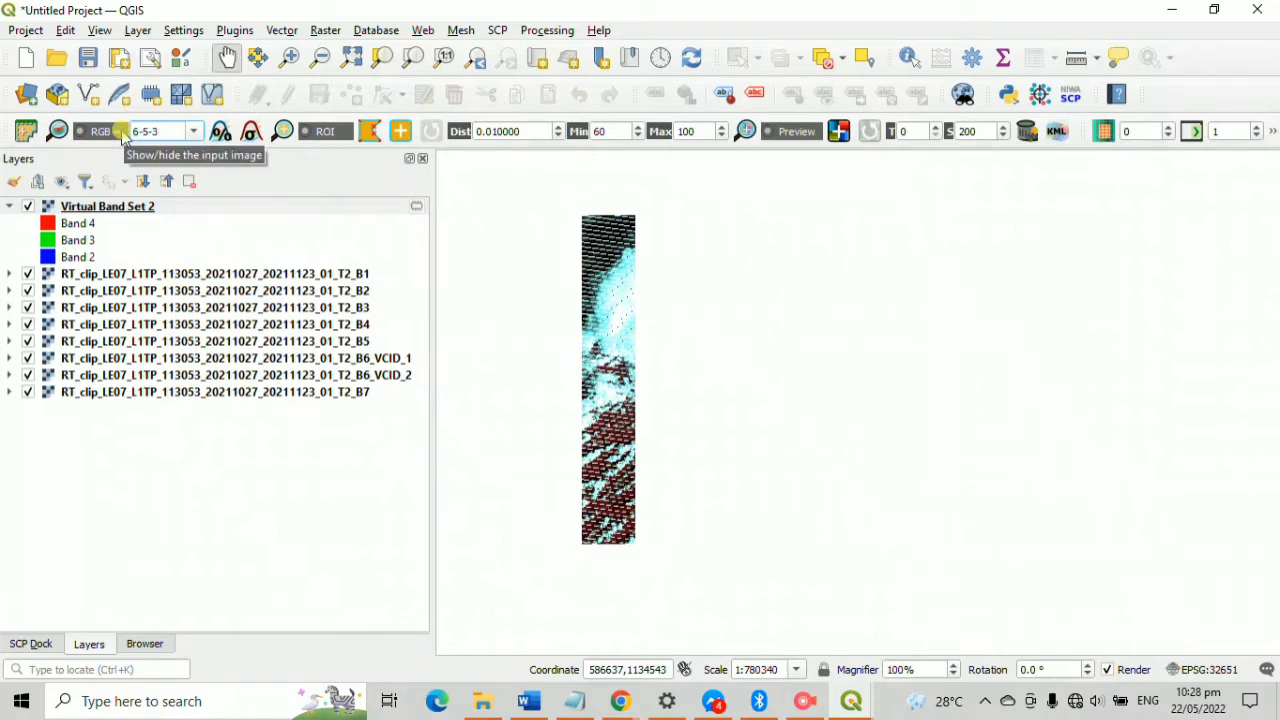
{"action": "key", "text": "Return"}
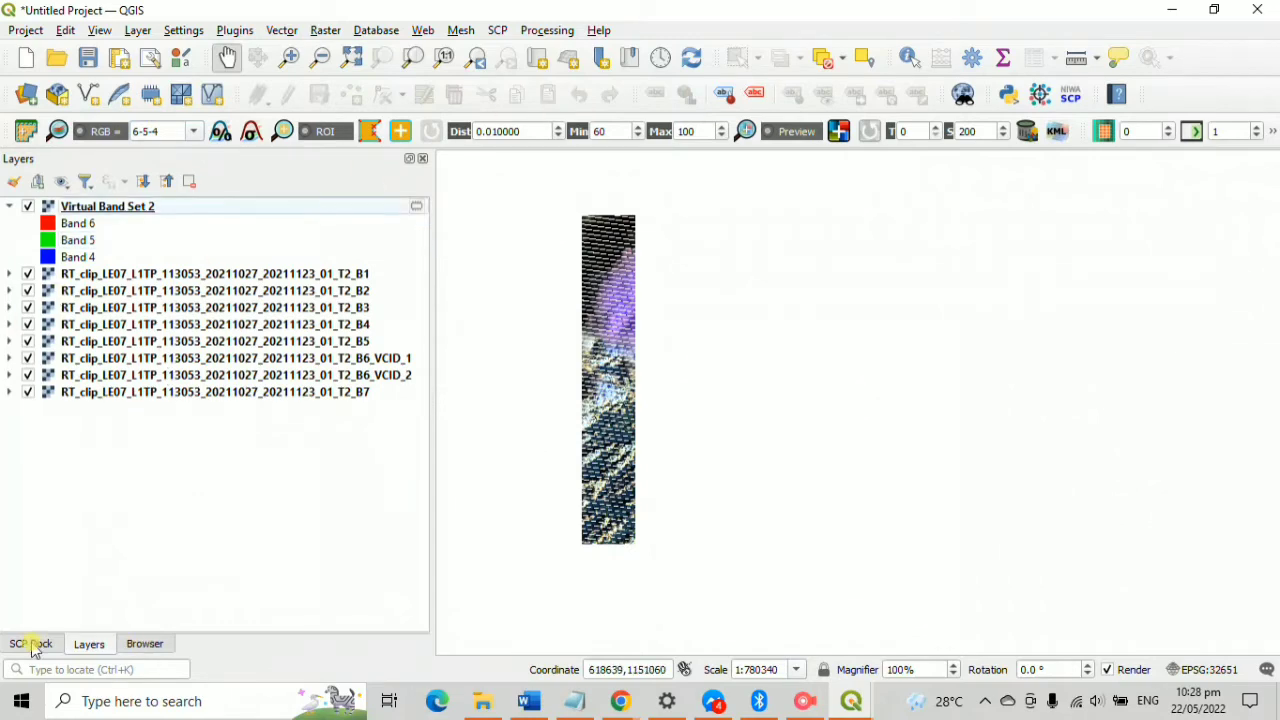
- Add phl_admbnda_adm3_psa_namria_20200529.shp from the Philippines folder in the Browser to the map
{"action": "left_click", "coordinate": [145, 644]}
{"action": "scroll", "coordinate": [185, 480], "scroll_direction": "down", "scroll_amount": 2}
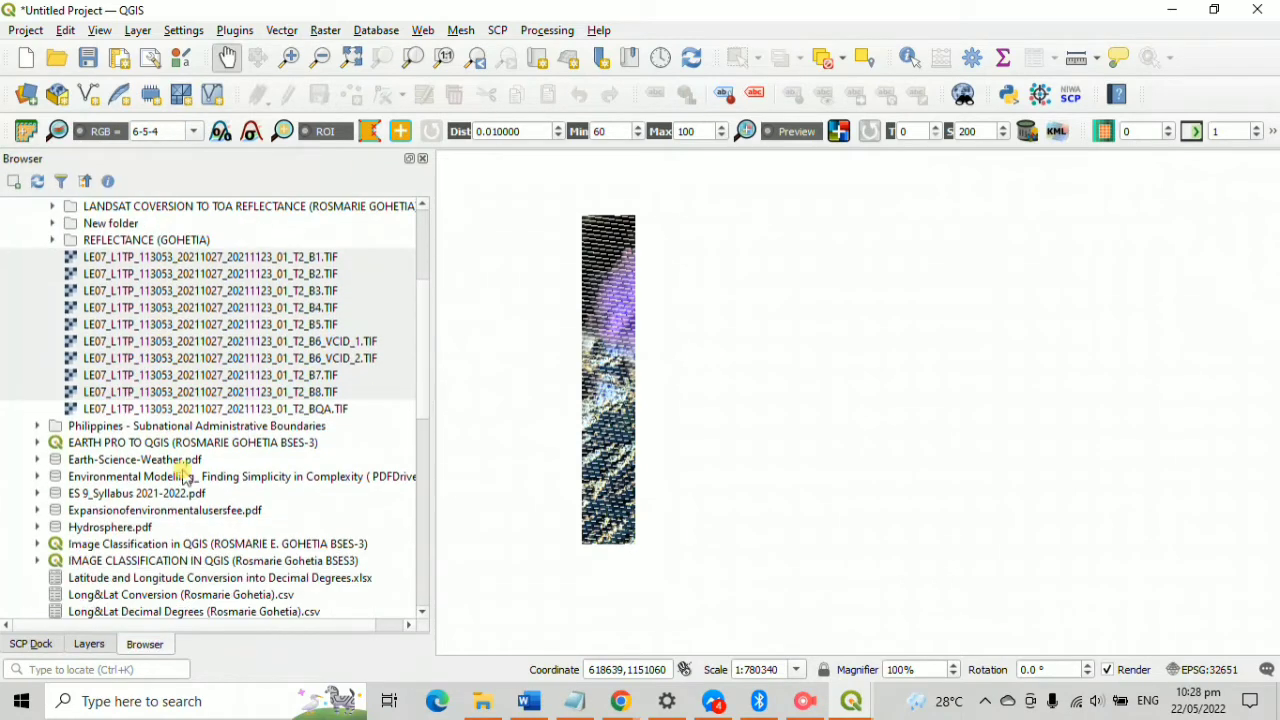
{"action": "left_click", "coordinate": [186, 426]}
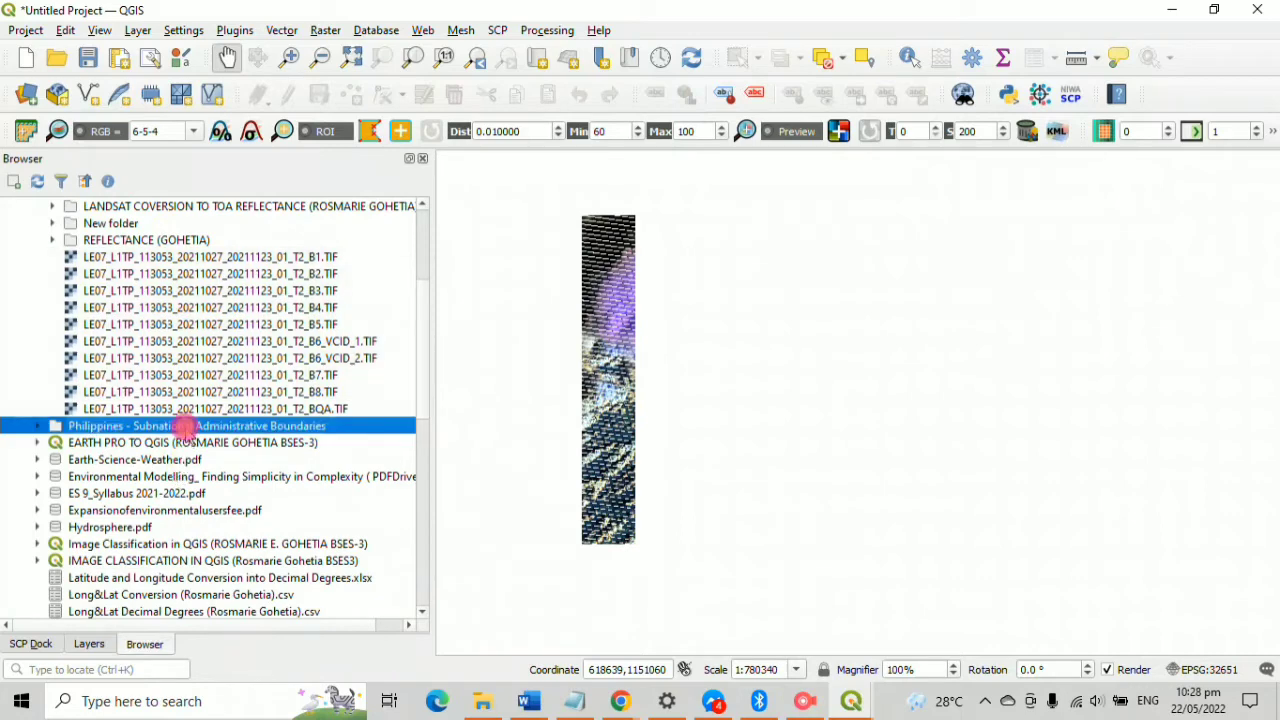
{"action": "left_click", "coordinate": [38, 426]}
{"action": "double_click", "coordinate": [115, 430]}
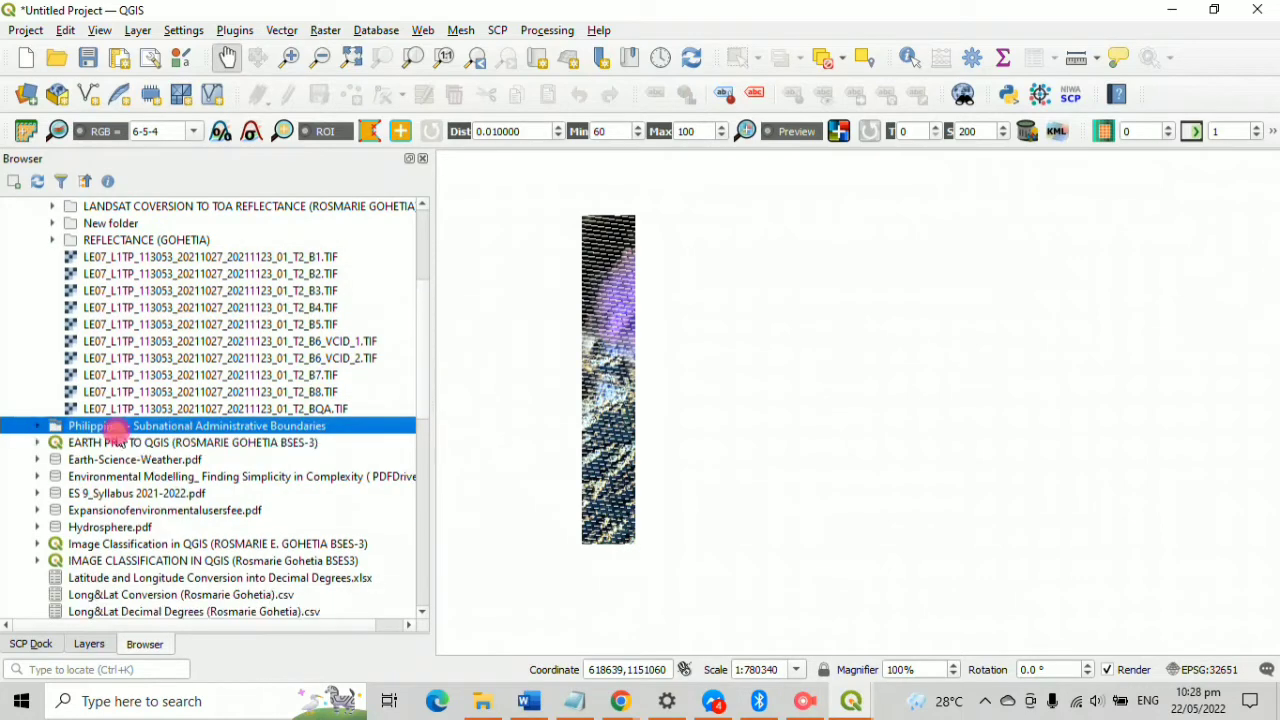
{"action": "double_click", "coordinate": [115, 430]}
{"action": "left_click", "coordinate": [280, 443]}
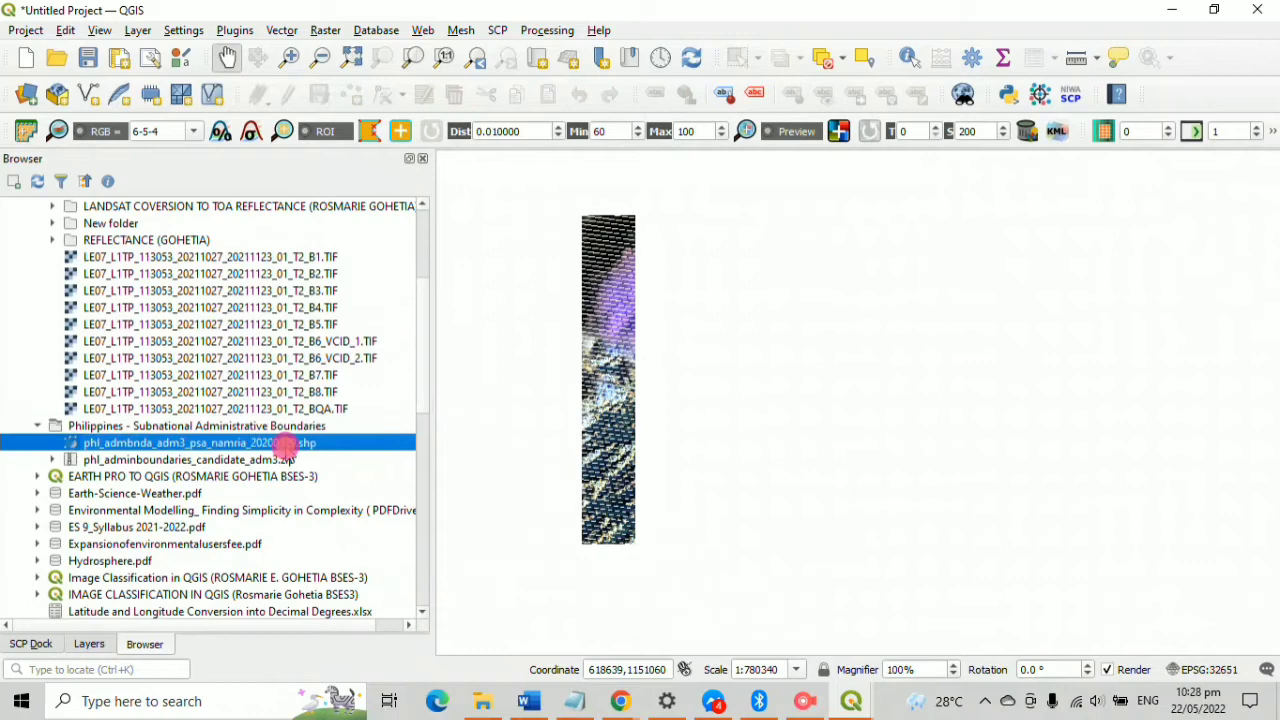
{"action": "mouse_move", "coordinate": [198, 449]}
{"action": "left_mouse_down"}
{"action": "mouse_move", "coordinate": [666, 500]}
{"action": "mouse_move", "coordinate": [650, 495]}
{"action": "left_mouse_up"}
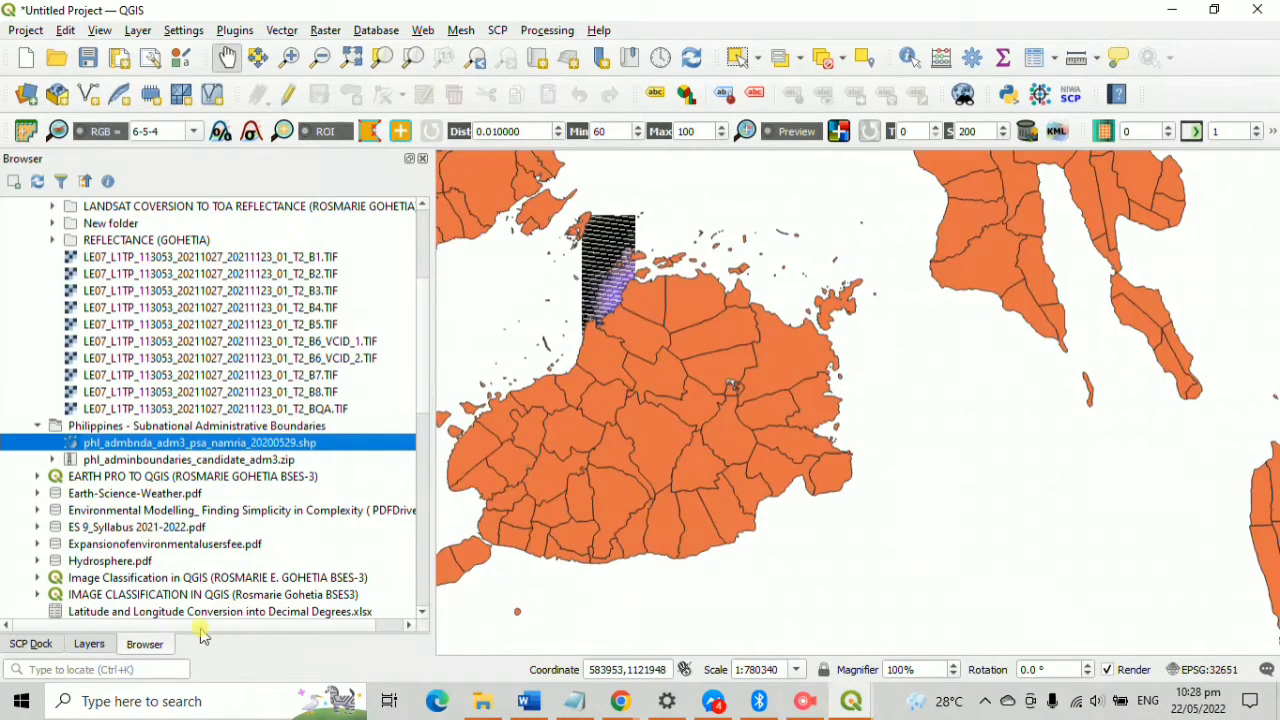
- Narrow the Layers panel and zoom out to see the whole Philippine archipelago
{"action": "left_click", "coordinate": [89, 644]}
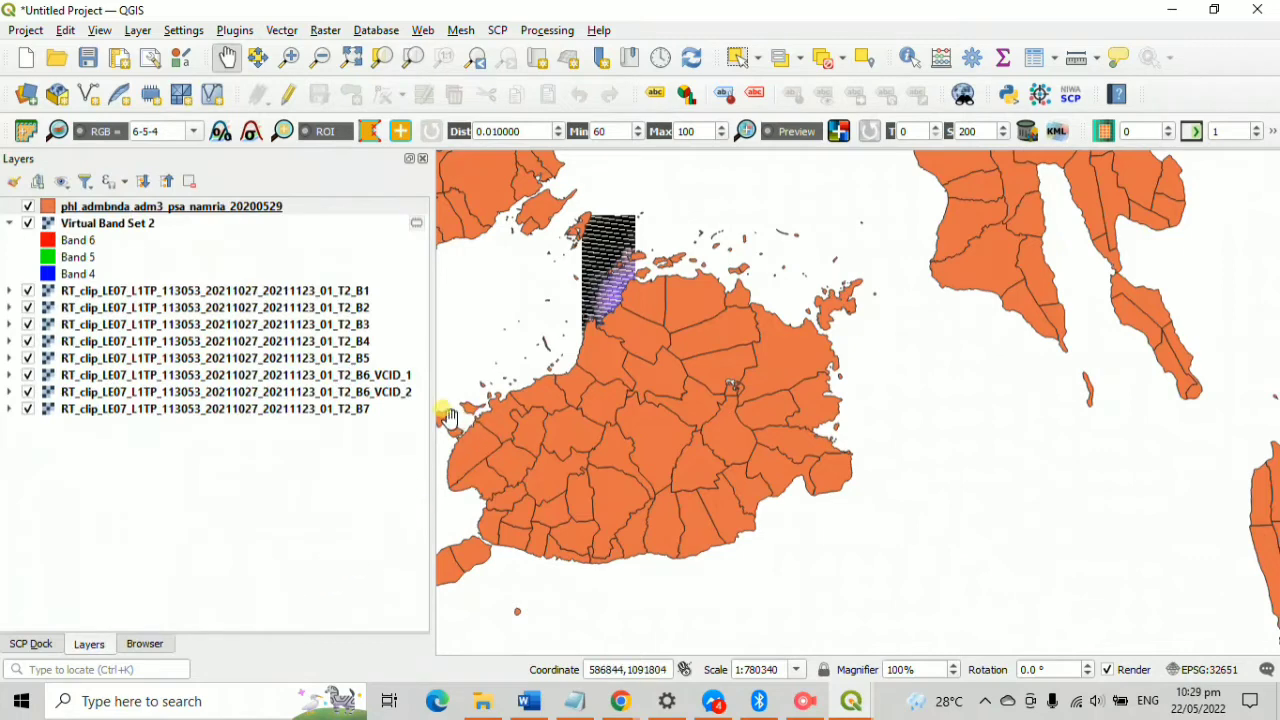
{"action": "left_click_drag", "start_coordinate": [432, 420], "coordinate": [223, 434]}
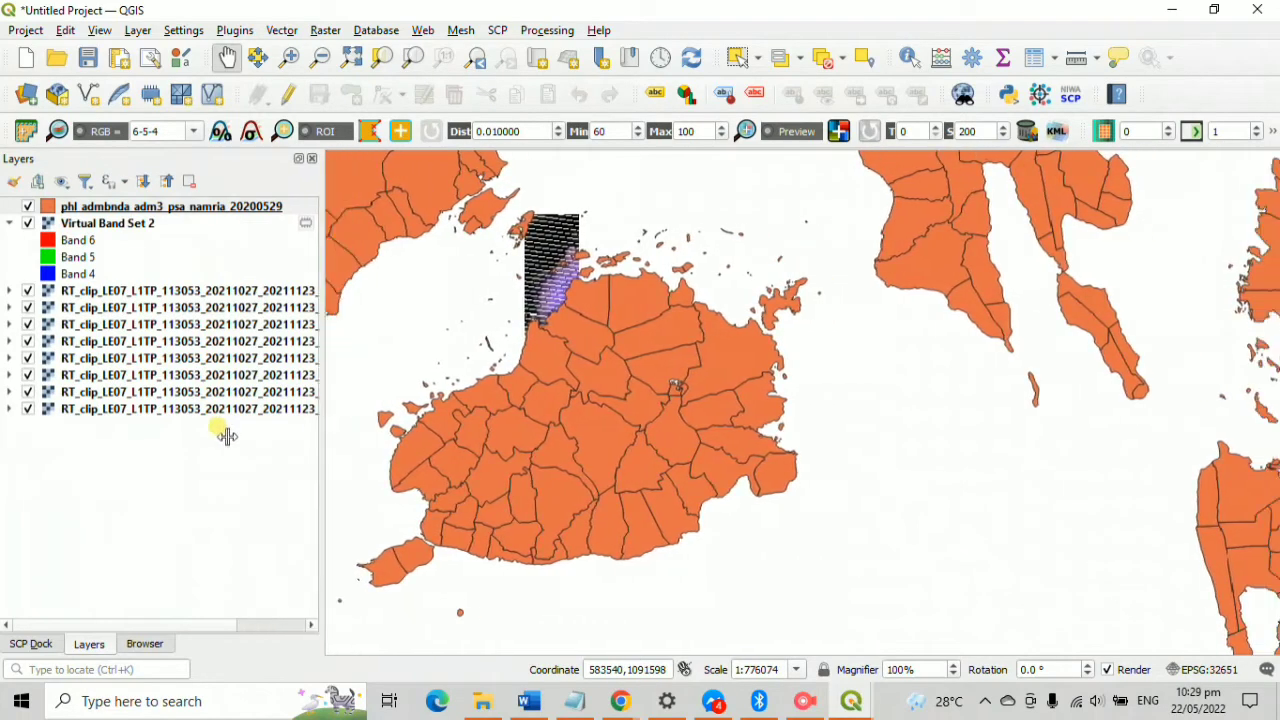
{"action": "scroll", "coordinate": [789, 533], "scroll_direction": "down", "scroll_amount": 1}
{"action": "scroll", "coordinate": [837, 523], "scroll_direction": "down", "scroll_amount": 4}
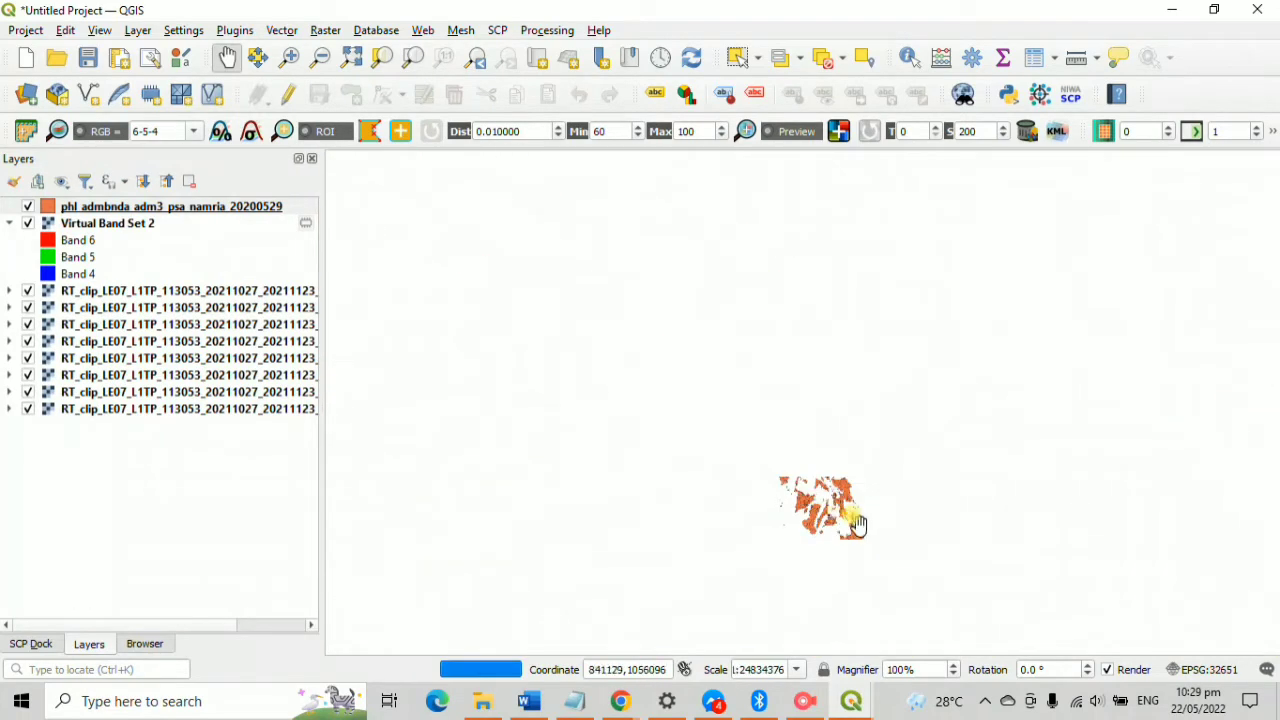
{"action": "left_click_drag", "start_coordinate": [845, 508], "coordinate": [794, 457]}
{"action": "left_click_drag", "start_coordinate": [563, 488], "coordinate": [507, 340]}
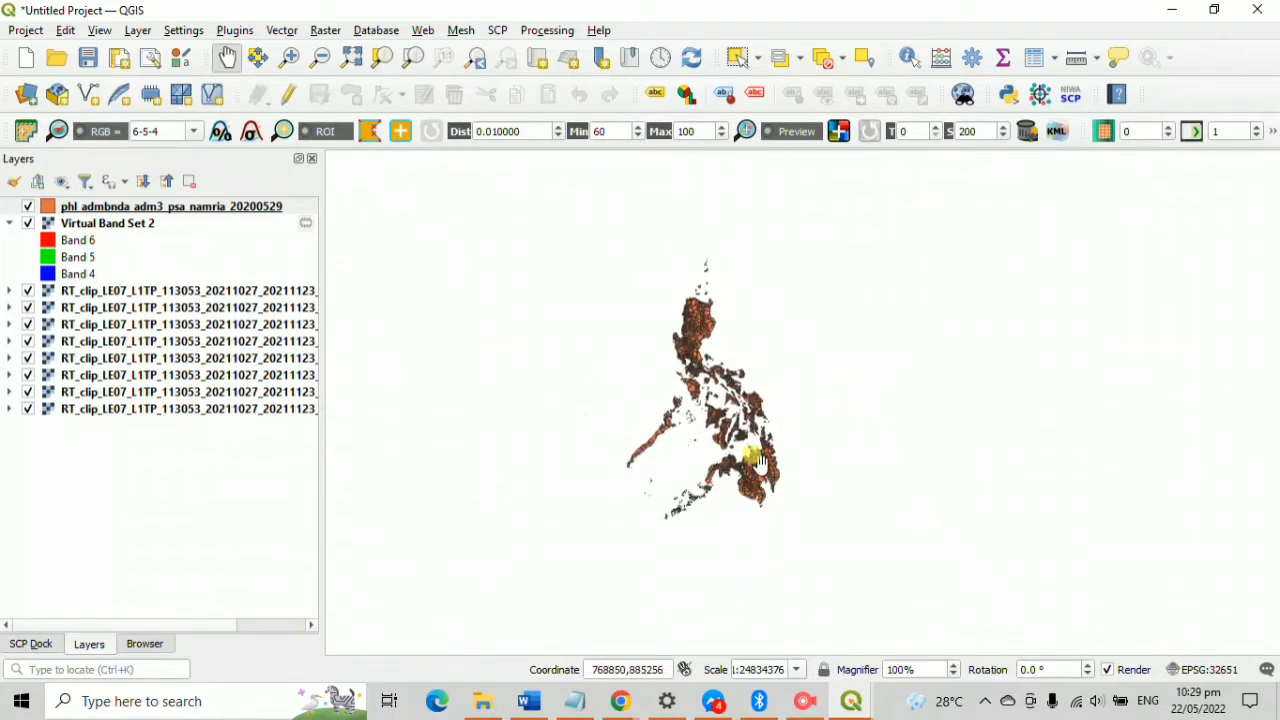
- Zoom back in and pan to frame the Cebu and Bohol area
{"action": "scroll", "coordinate": [760, 462], "scroll_direction": "up", "scroll_amount": 1}
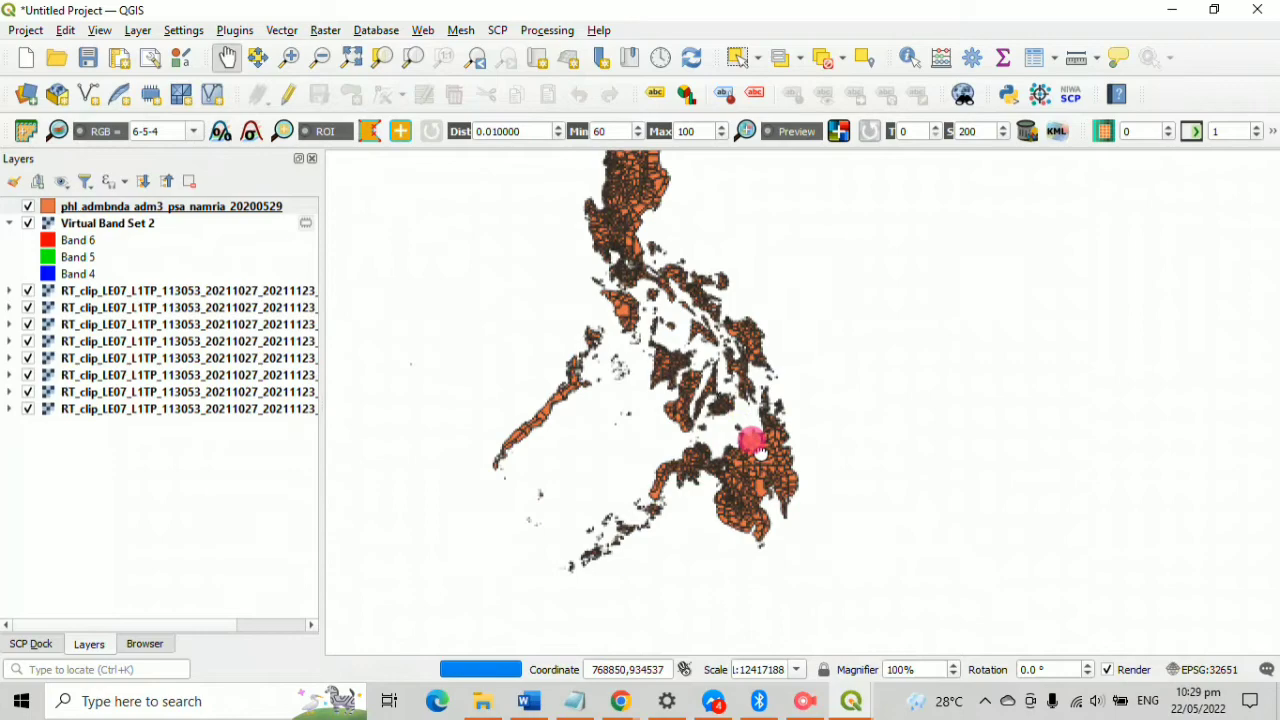
{"action": "left_click_drag", "start_coordinate": [752, 458], "coordinate": [790, 500]}
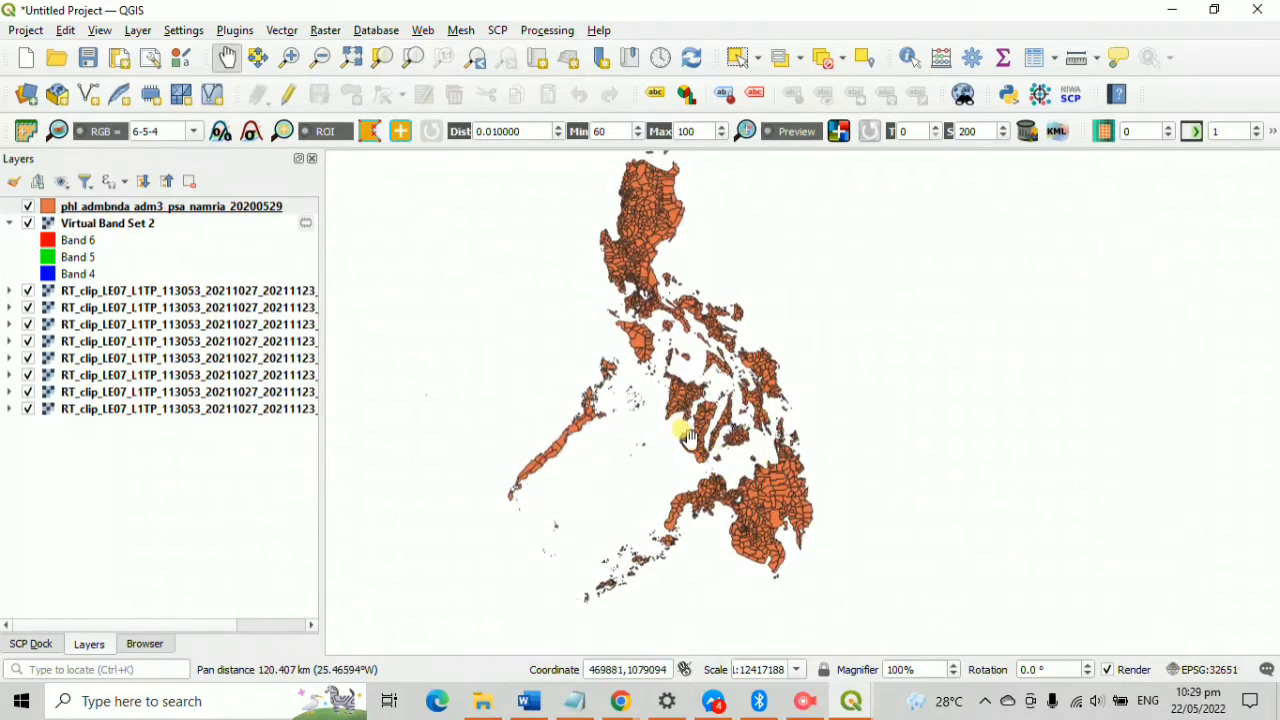
{"action": "scroll", "coordinate": [778, 420], "scroll_direction": "up", "scroll_amount": 1}
{"action": "scroll", "coordinate": [778, 420], "scroll_direction": "up", "scroll_amount": 1}
{"action": "scroll", "coordinate": [686, 423], "scroll_direction": "up", "scroll_amount": 1}
{"action": "left_click_drag", "start_coordinate": [686, 423], "coordinate": [608, 450]}
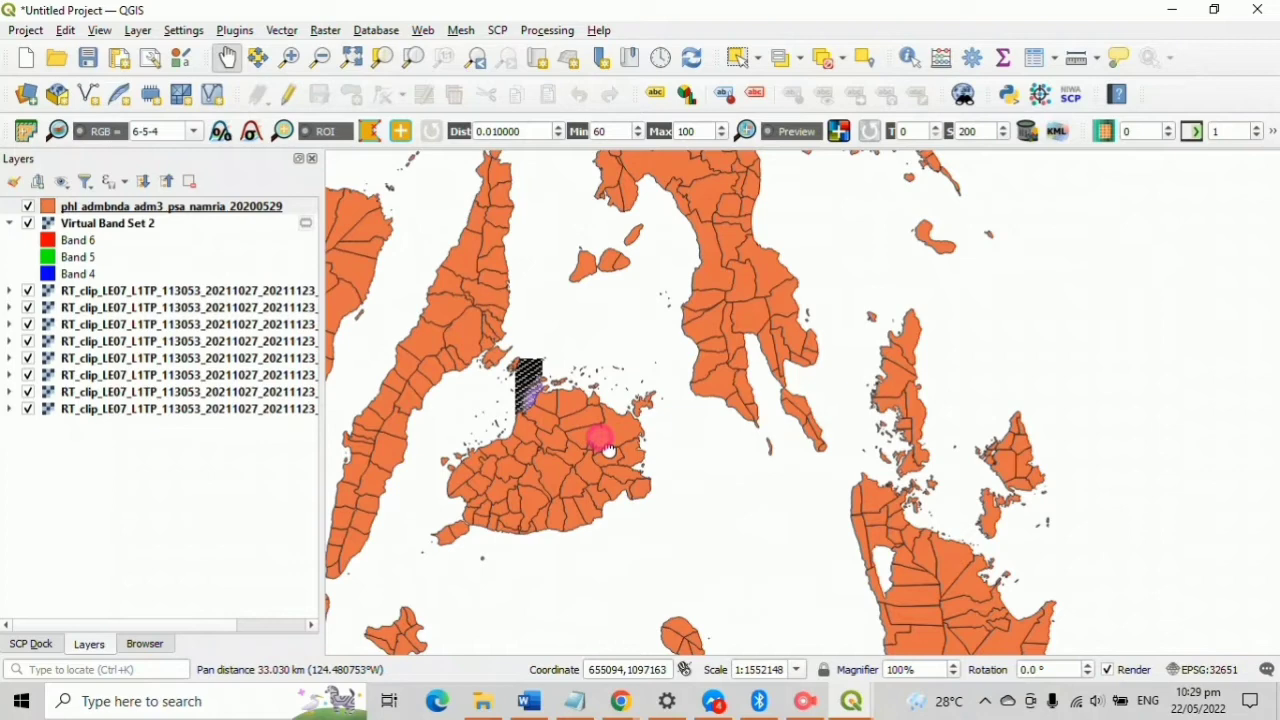
{"action": "left_click_drag", "start_coordinate": [608, 450], "coordinate": [797, 423]}
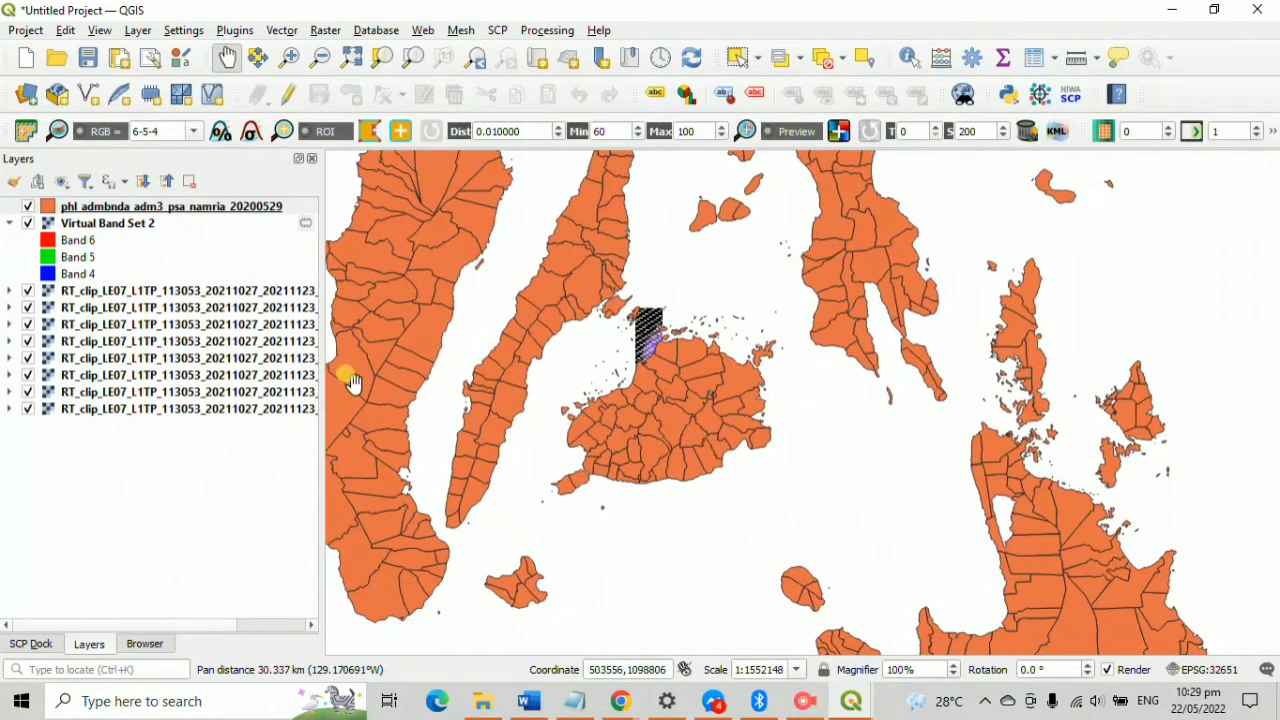
- Move phl_admbnda_adm3_psa_namria_20200529 below the RT_clip rasters to the bottom of the layer list
{"action": "mouse_move", "coordinate": [249, 217]}
{"action": "left_mouse_down"}
{"action": "mouse_move", "coordinate": [249, 206]}
{"action": "mouse_move", "coordinate": [237, 442]}
{"action": "mouse_move", "coordinate": [255, 418]}
{"action": "left_mouse_up"}
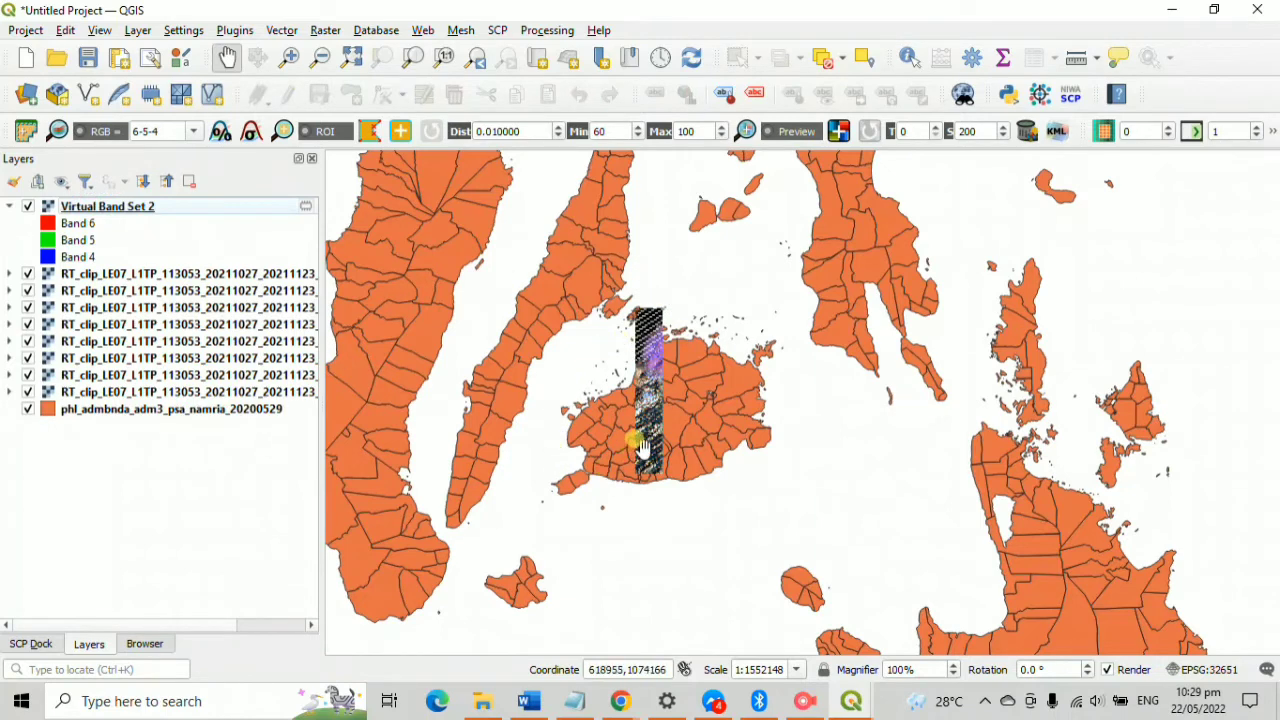
{"action": "scroll", "coordinate": [632, 455], "scroll_direction": "up", "scroll_amount": 1}
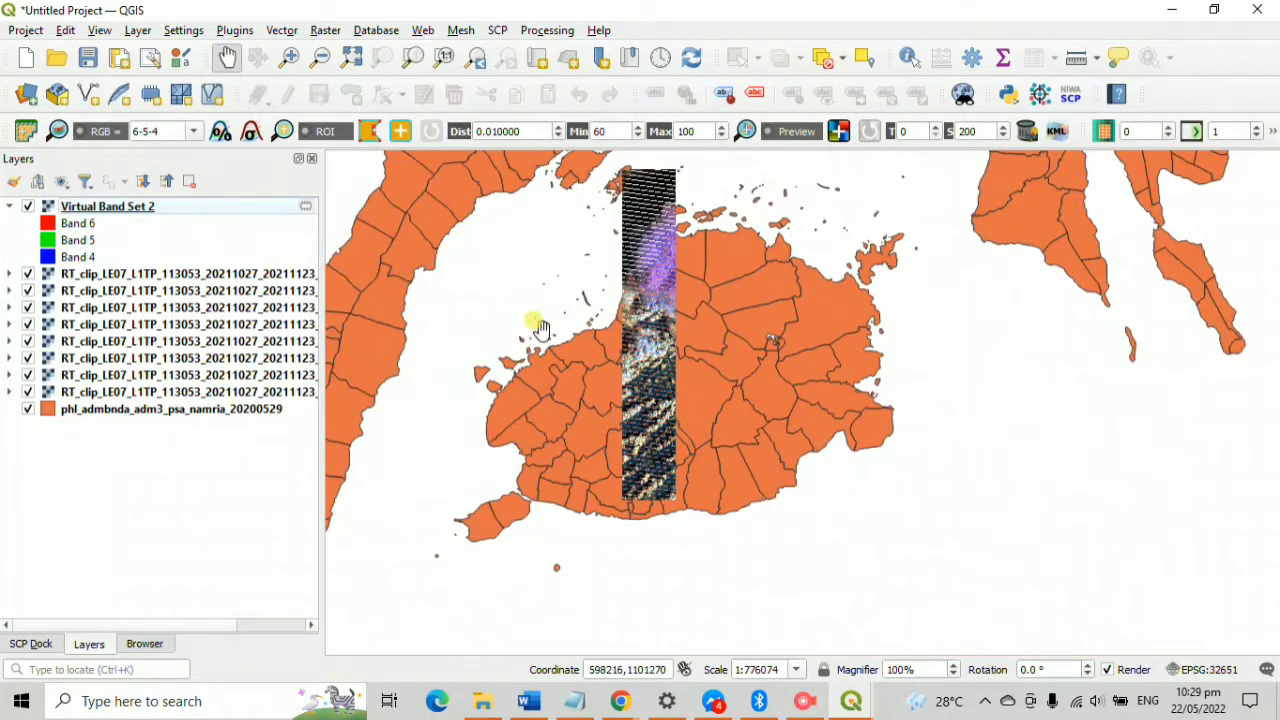
{"action": "scroll", "coordinate": [728, 328], "scroll_direction": "down", "scroll_amount": 1}
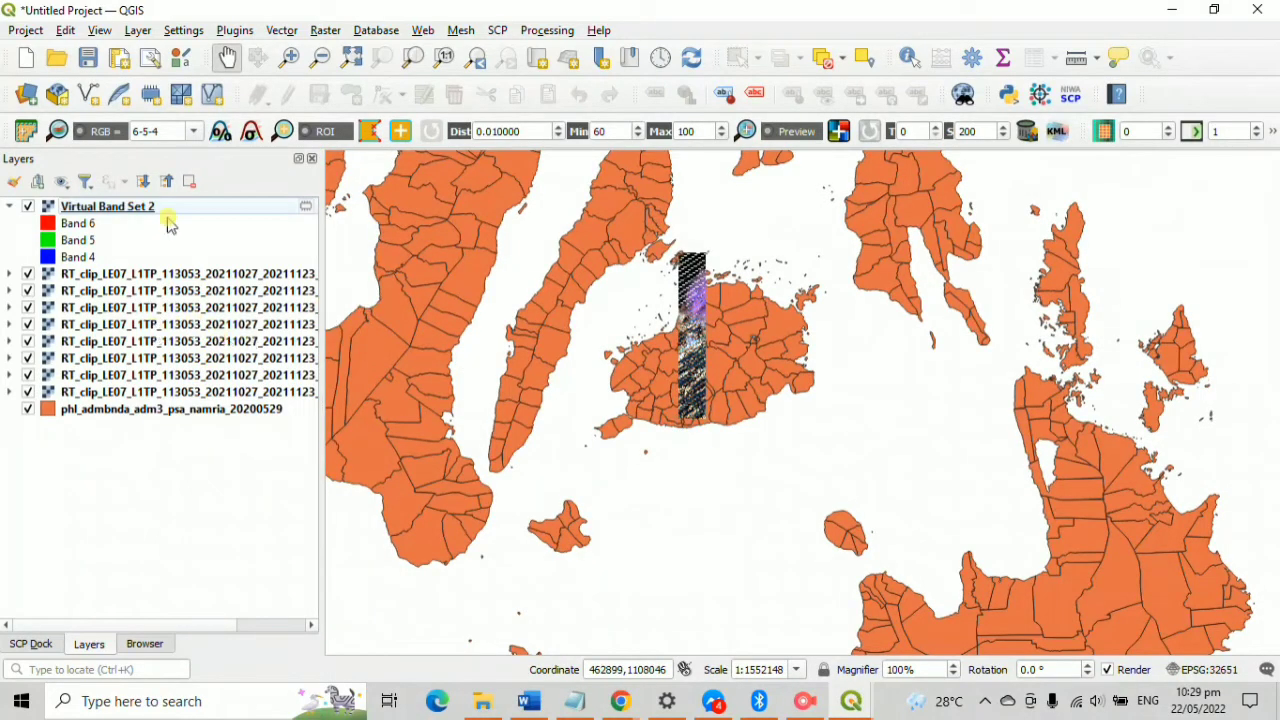
- Replace the boundaries layer's orange symbology with a green gradient fill
{"action": "right_click", "coordinate": [160, 410]}
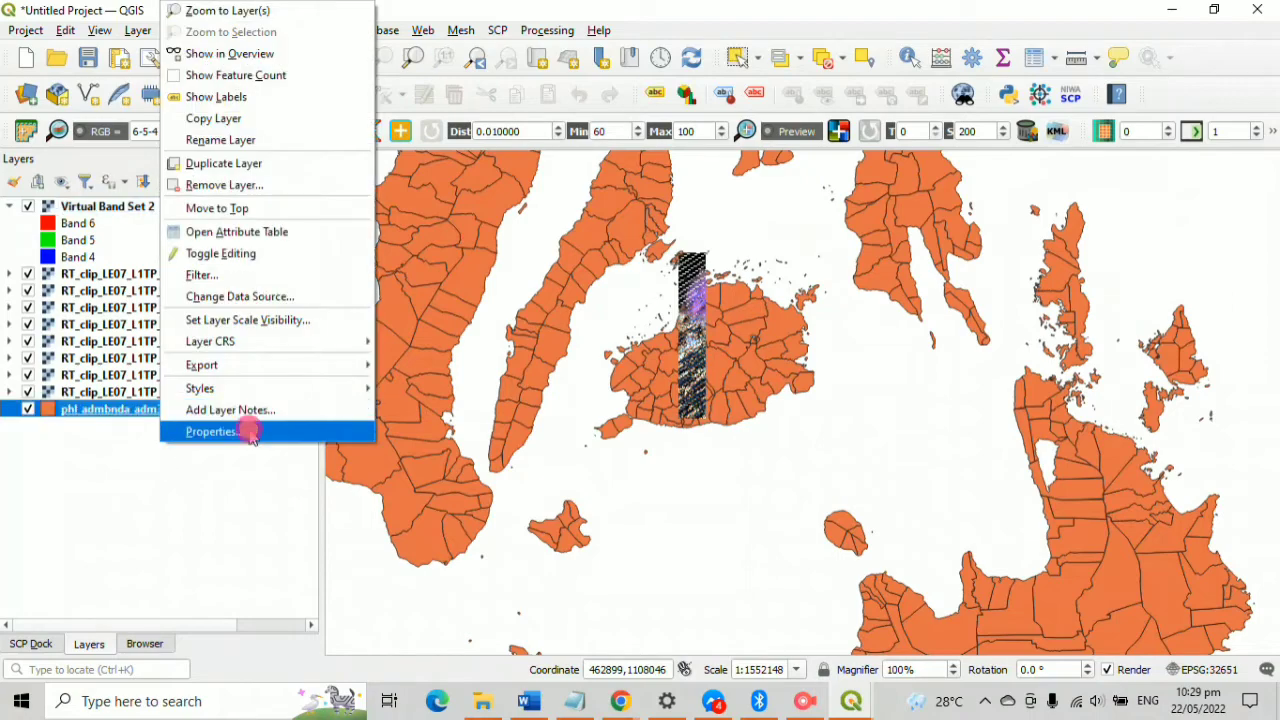
{"action": "left_click", "coordinate": [249, 432]}
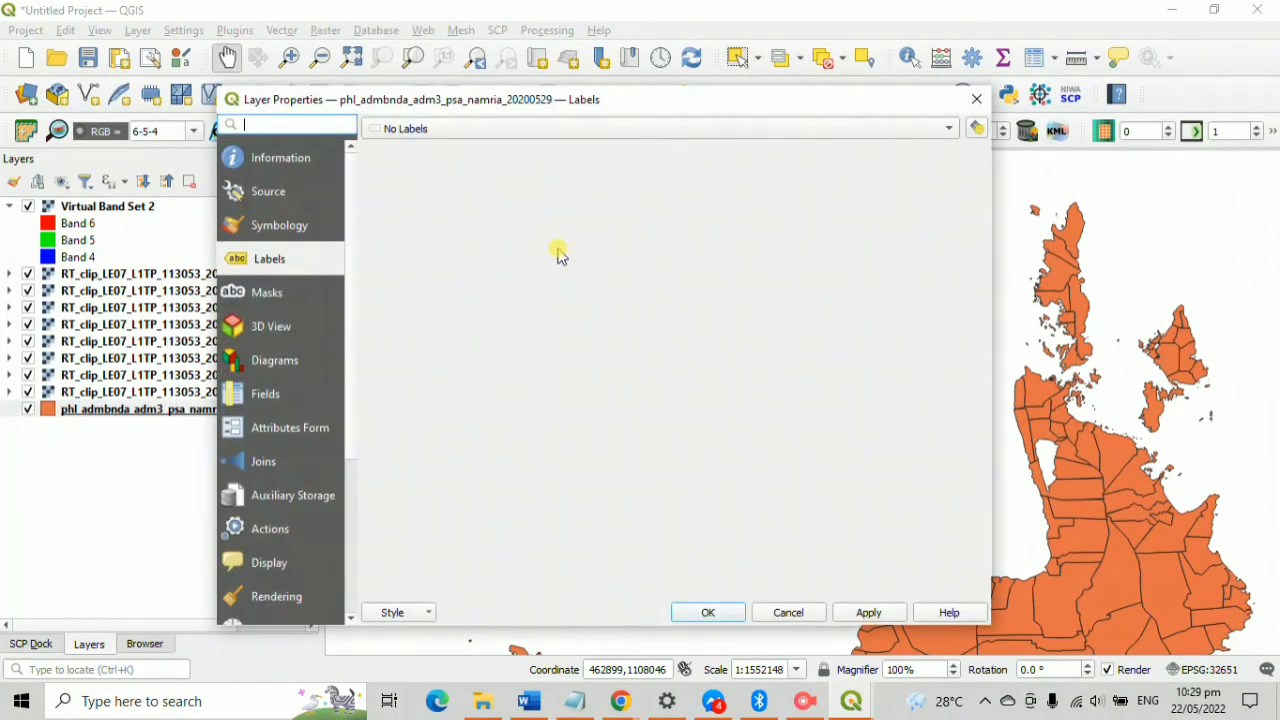
{"action": "left_click", "coordinate": [283, 220]}
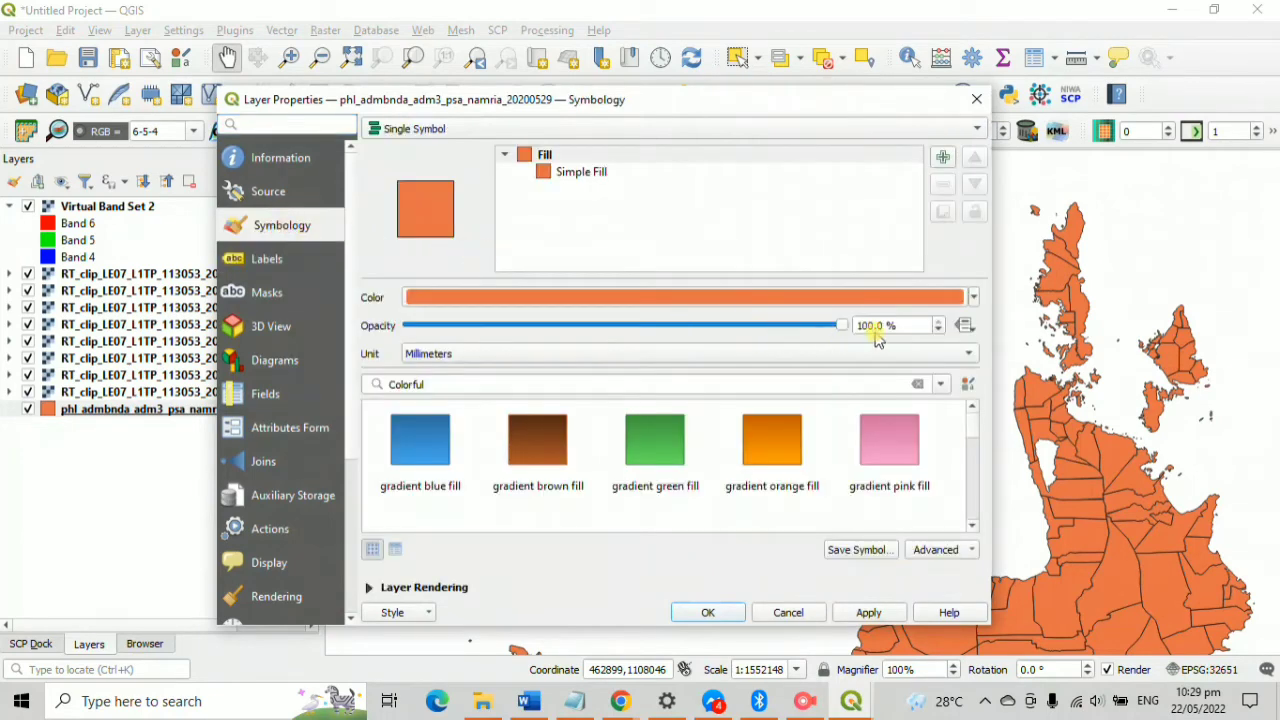
{"action": "left_click", "coordinate": [975, 297]}
{"action": "left_click", "coordinate": [504, 242]}
{"action": "left_click", "coordinate": [975, 297]}
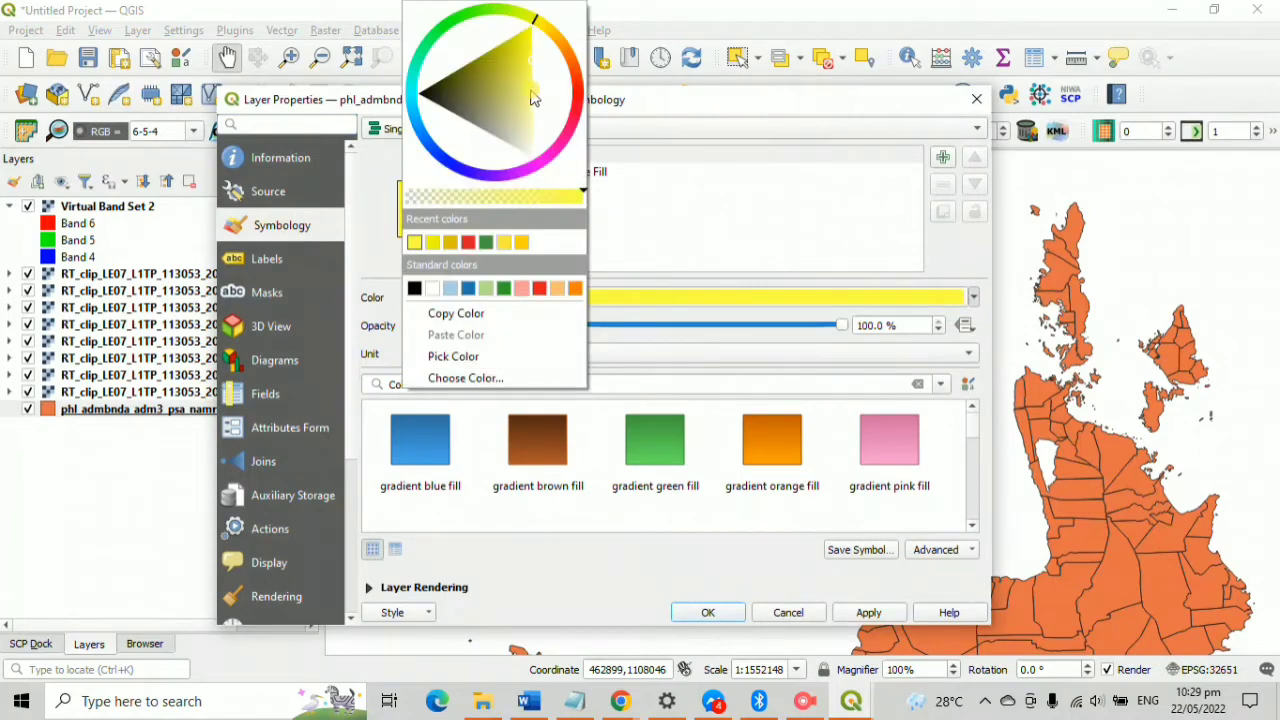
{"action": "left_click", "coordinate": [486, 242]}
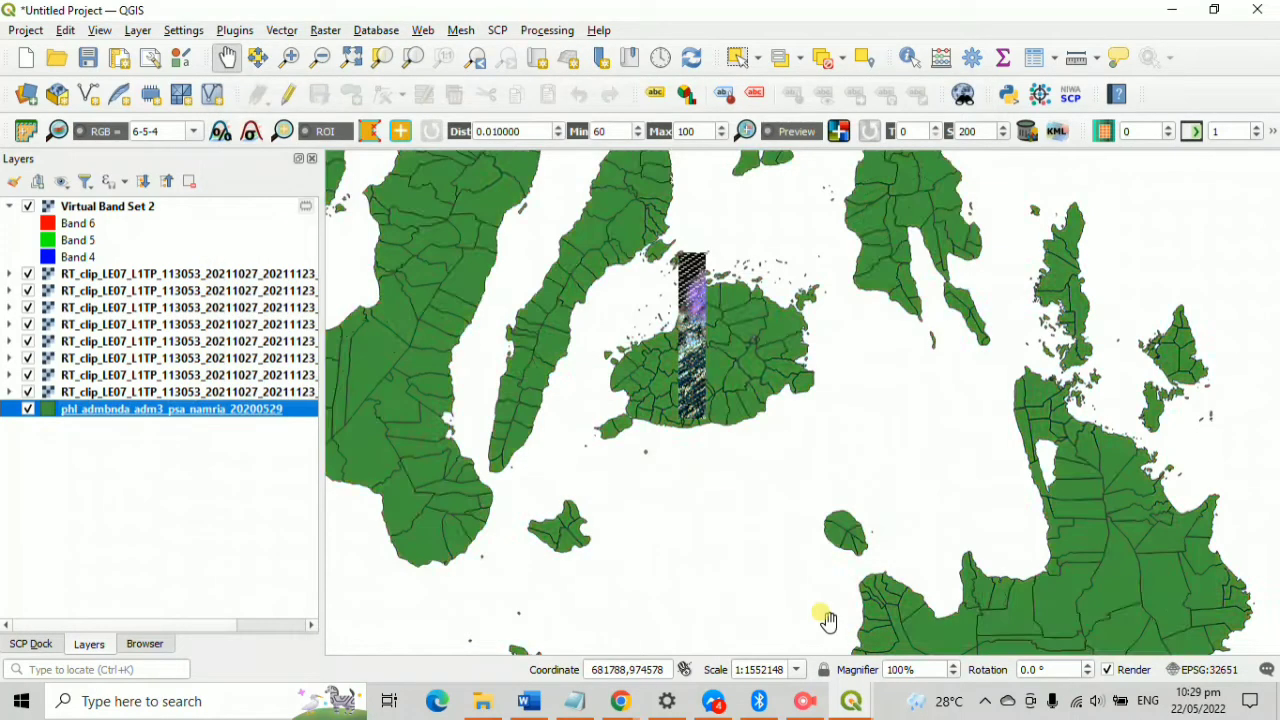
{"action": "scroll", "coordinate": [826, 606], "scroll_direction": "down", "scroll_amount": 3}
{"action": "scroll", "coordinate": [826, 600], "scroll_direction": "up", "scroll_amount": 3}
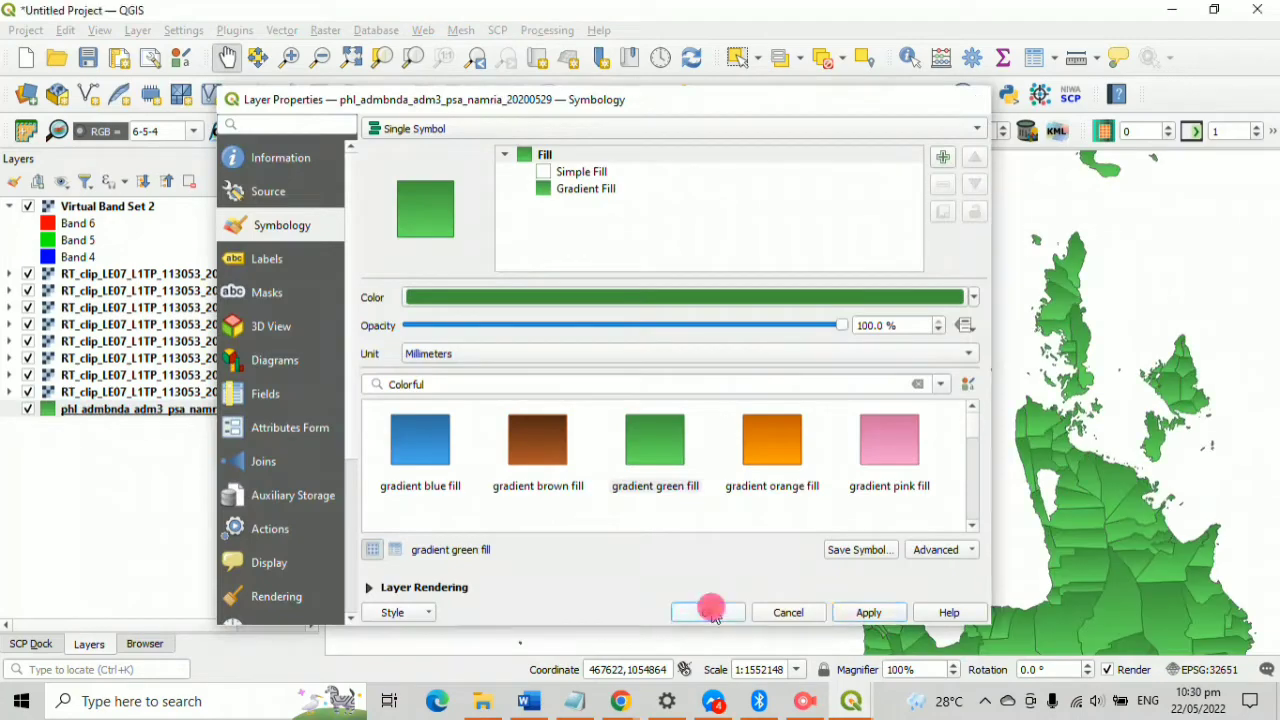
{"action": "left_click", "coordinate": [710, 612]}
- Darken the gradient fill colour to dark green and view the whole country
{"action": "right_click", "coordinate": [196, 414]}
{"action": "left_click", "coordinate": [621, 403]}
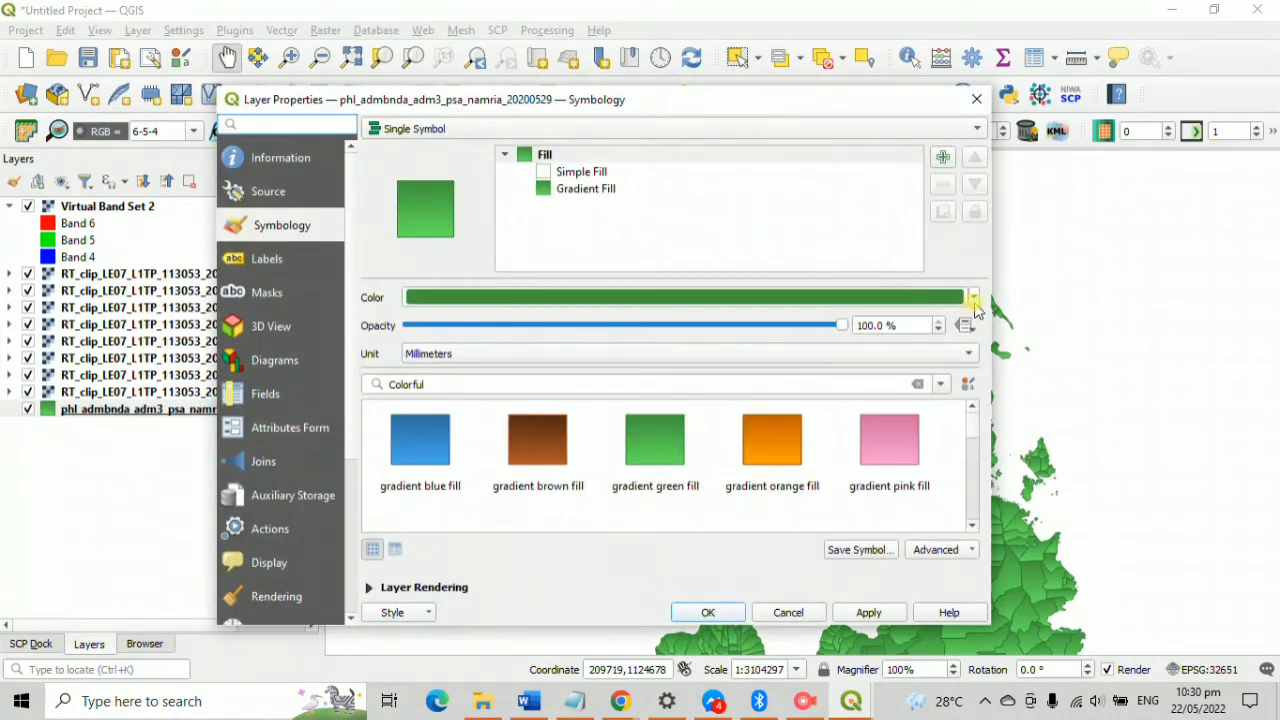
{"action": "left_click", "coordinate": [973, 298]}
{"action": "left_click", "coordinate": [460, 118]}
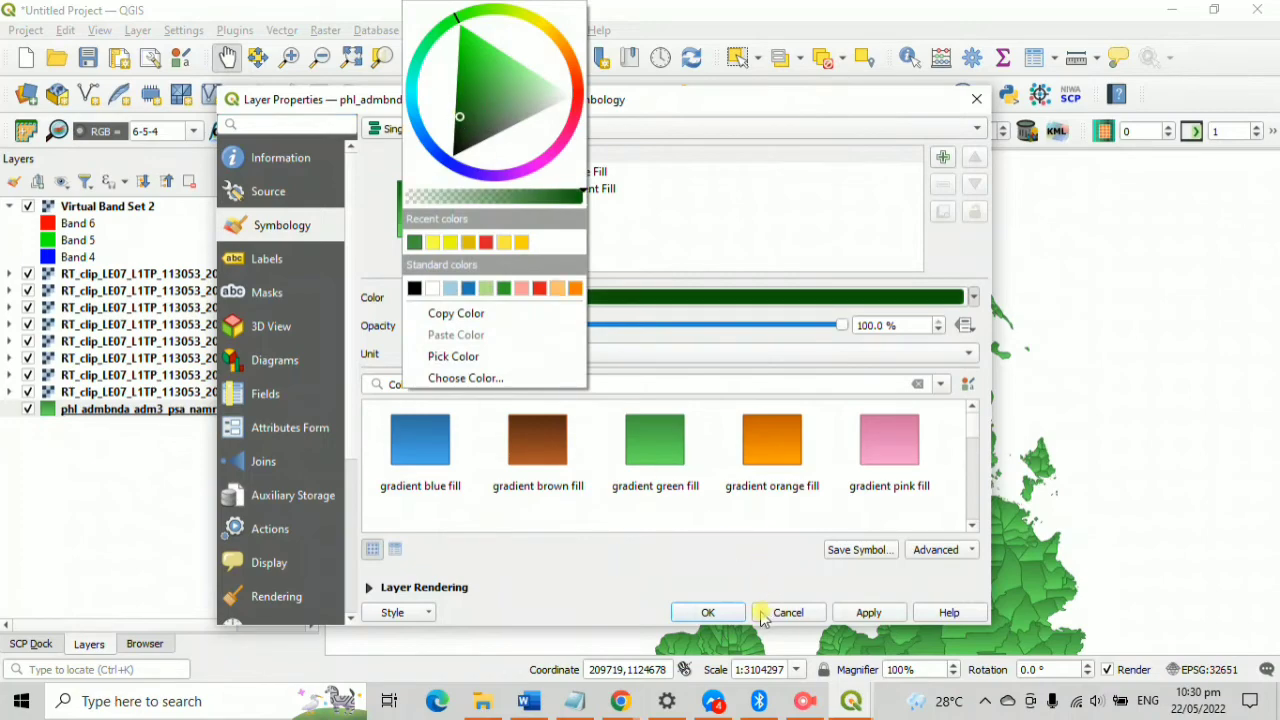
{"action": "left_click", "coordinate": [845, 613]}
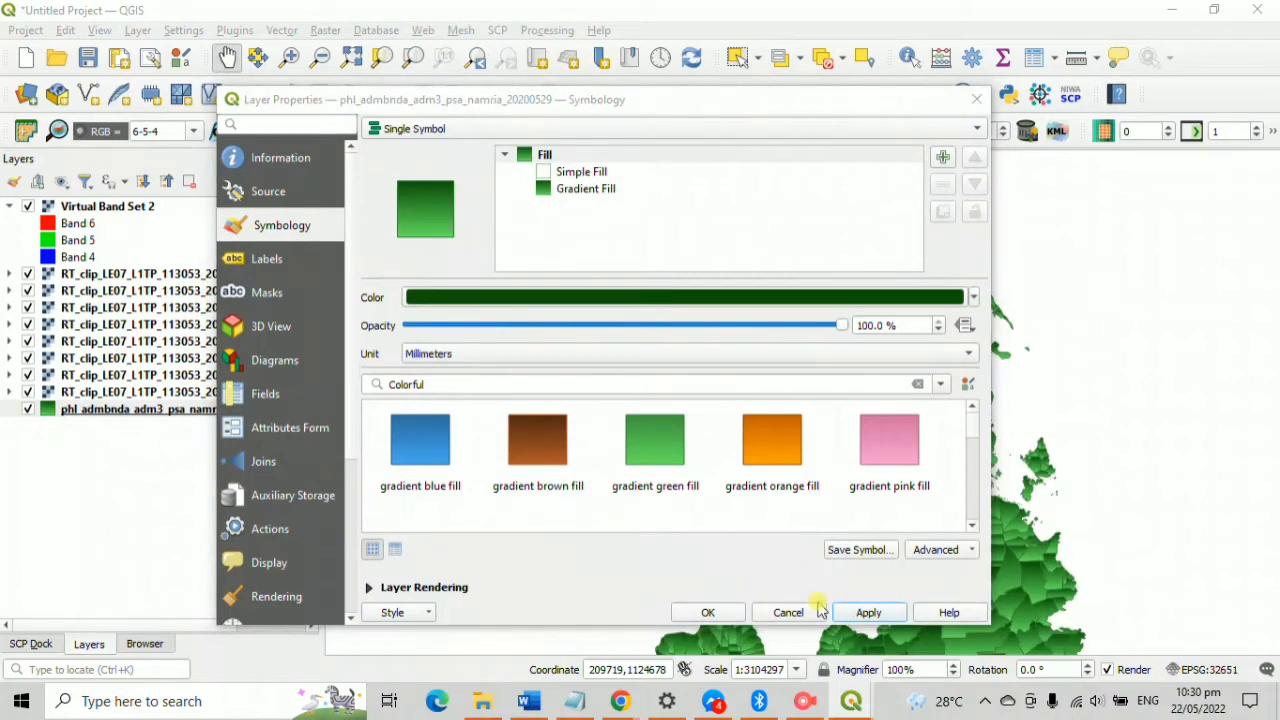
{"action": "left_click", "coordinate": [708, 612]}
{"action": "scroll", "coordinate": [832, 572], "scroll_direction": "down", "scroll_amount": 2}
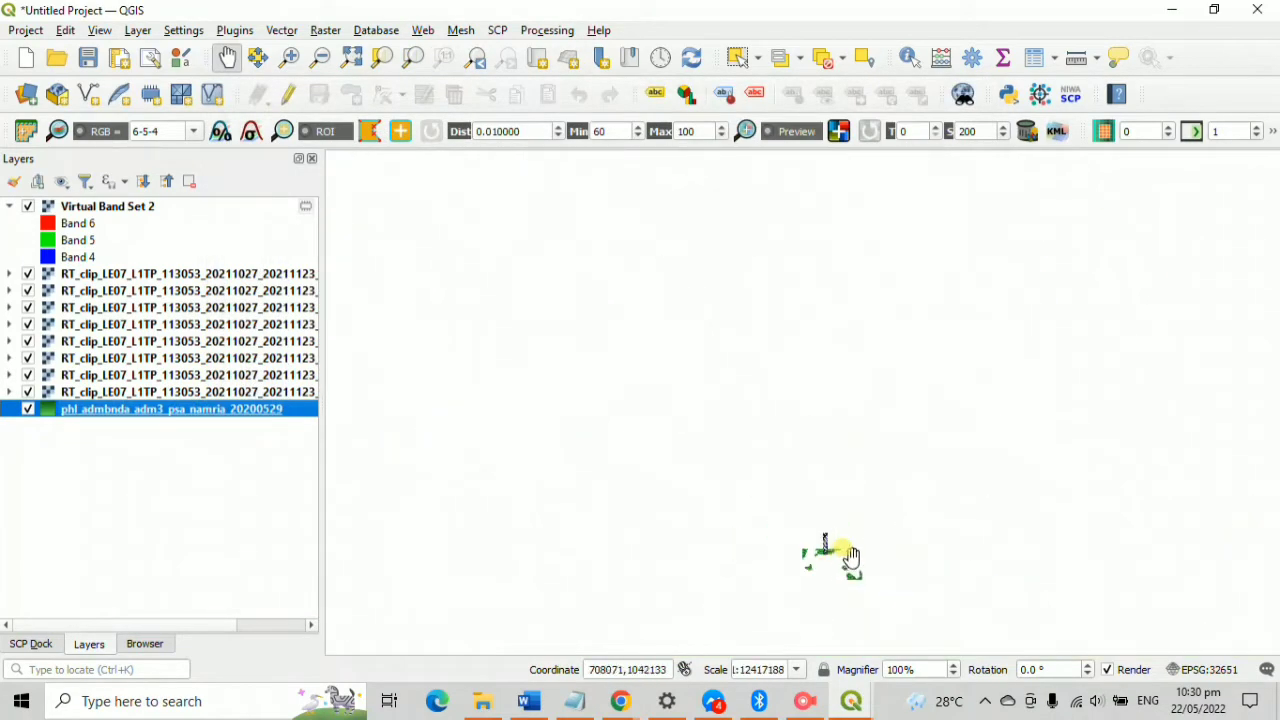
{"action": "left_click_drag", "start_coordinate": [808, 500], "coordinate": [758, 390]}
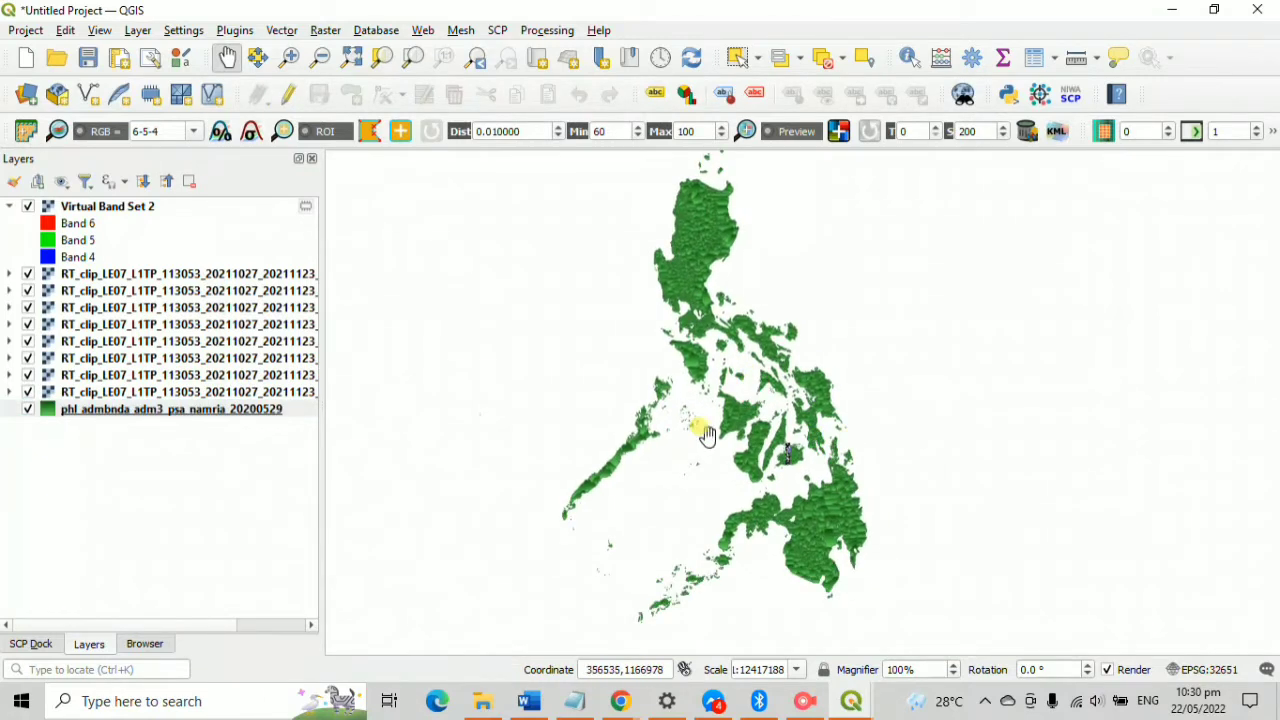
- Enable single labels on the boundaries layer using the ADM3_EN field
{"action": "right_click", "coordinate": [157, 411]}
{"action": "left_click", "coordinate": [225, 431]}
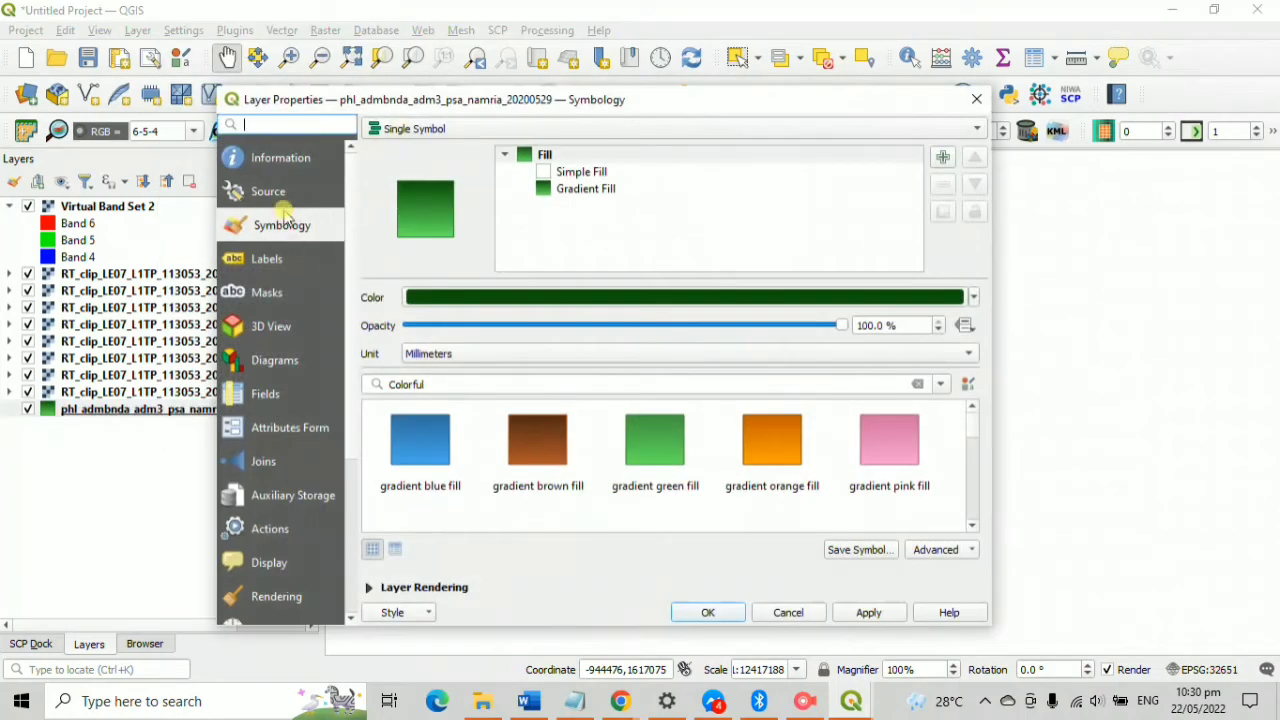
{"action": "left_click", "coordinate": [264, 265]}
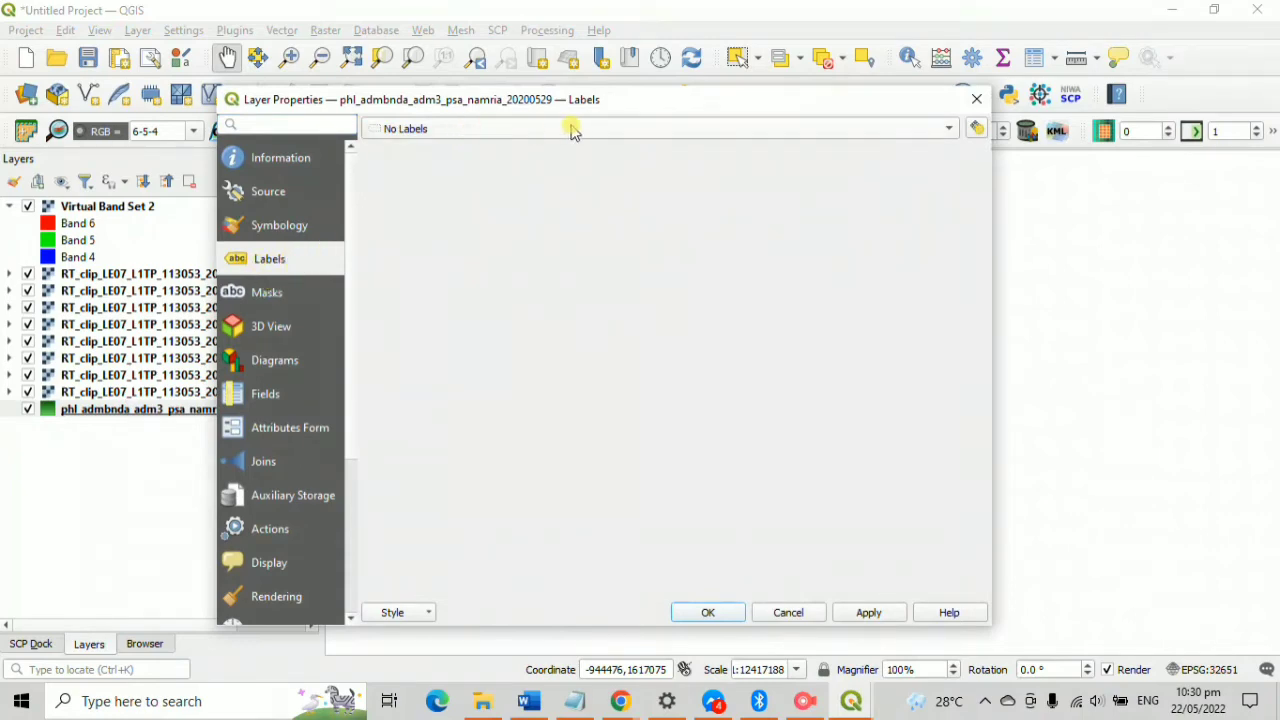
{"action": "left_click", "coordinate": [626, 135]}
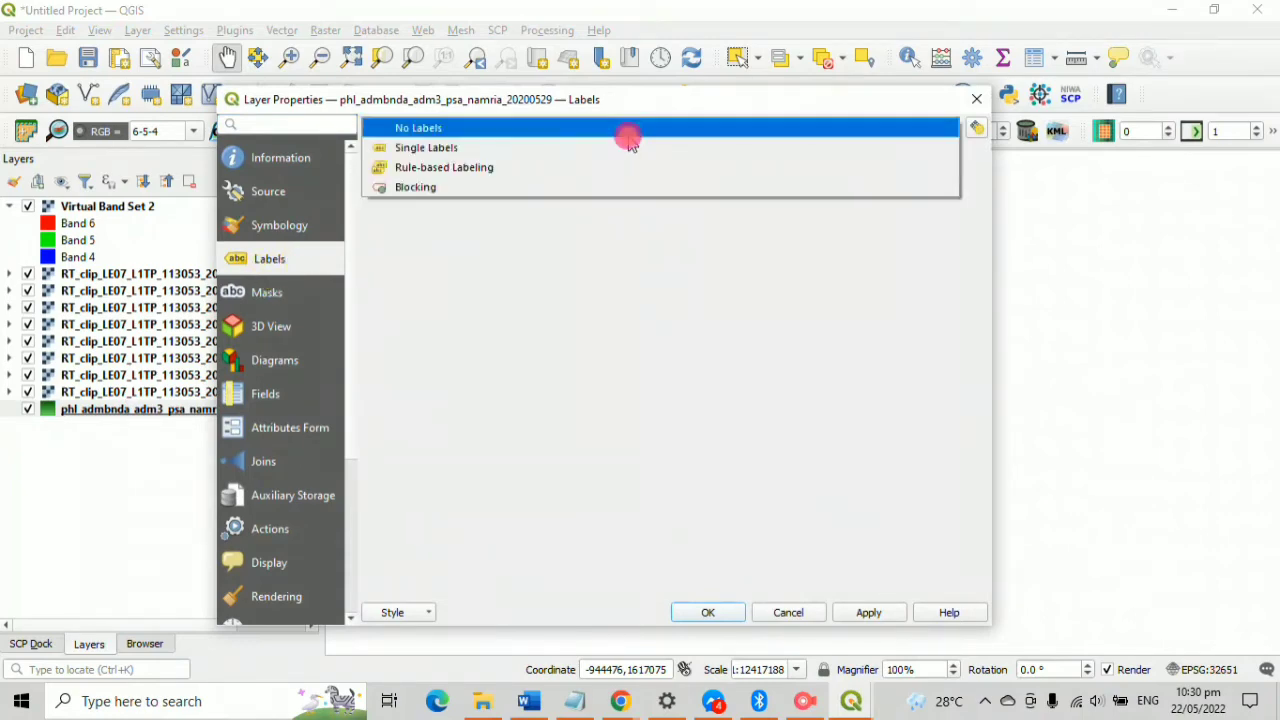
{"action": "left_click", "coordinate": [531, 150]}
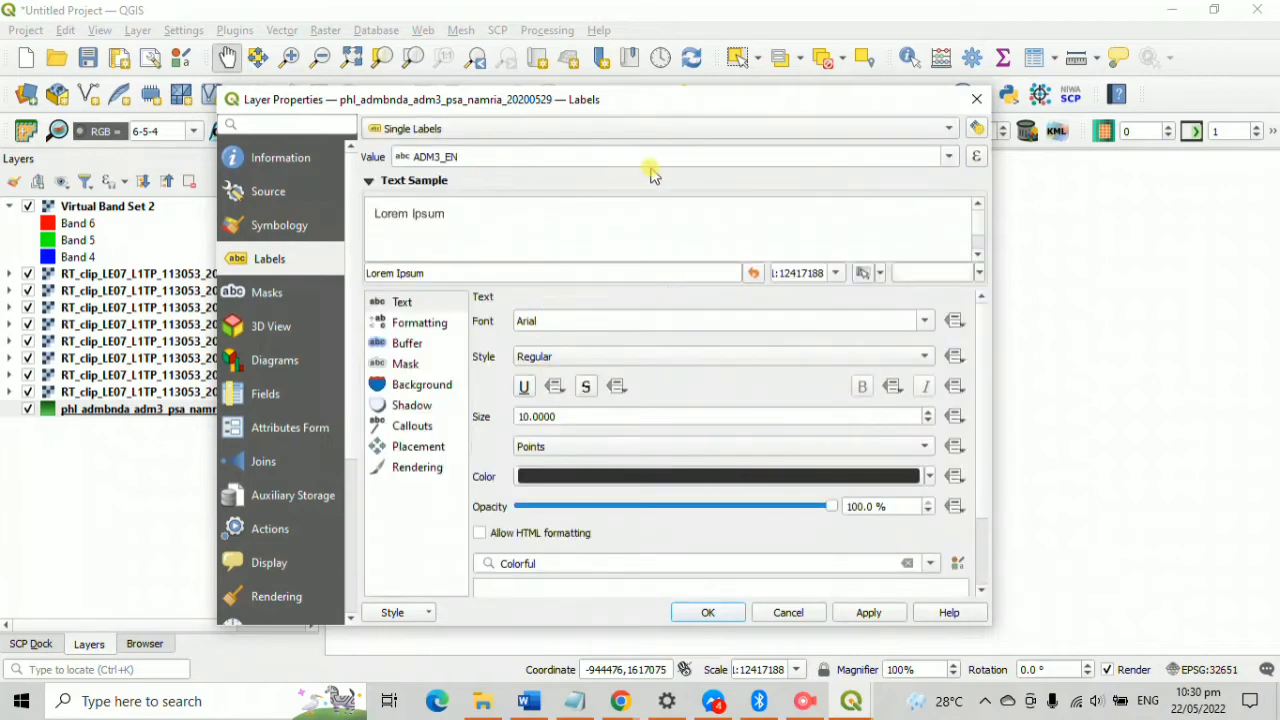
{"action": "left_click", "coordinate": [643, 157]}
{"action": "left_click", "coordinate": [948, 160]}
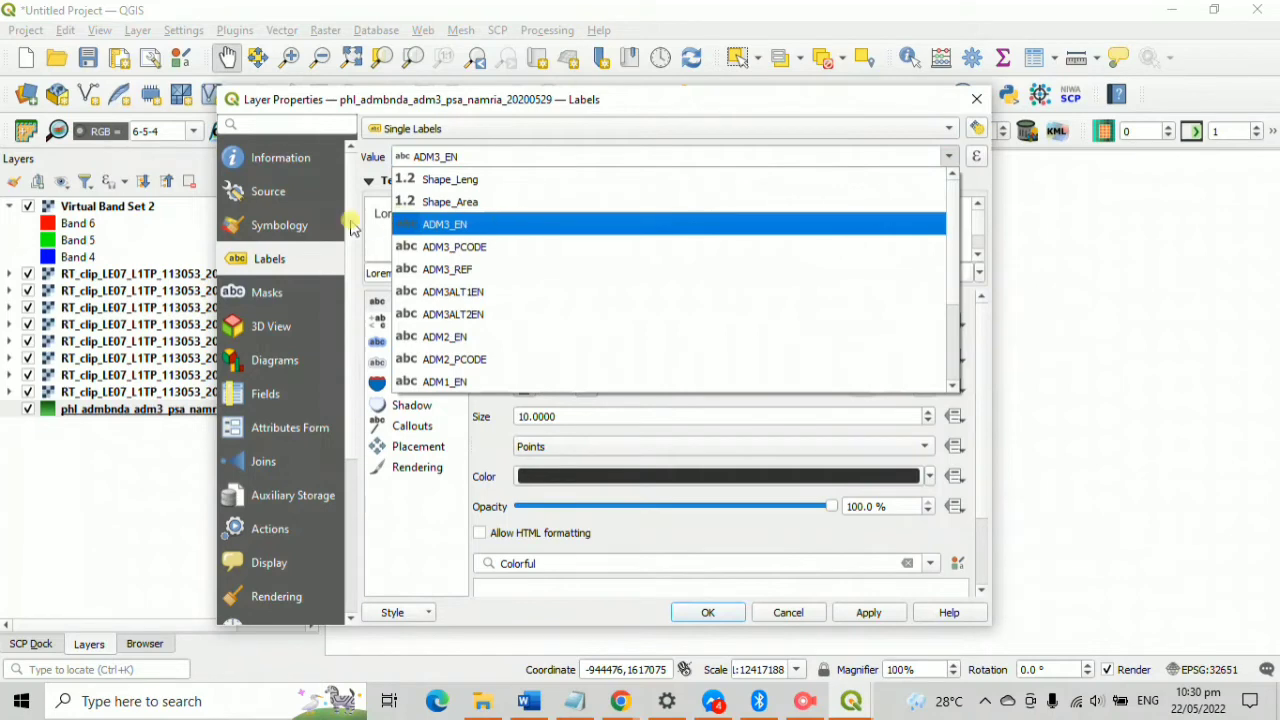
{"action": "left_click", "coordinate": [483, 226]}
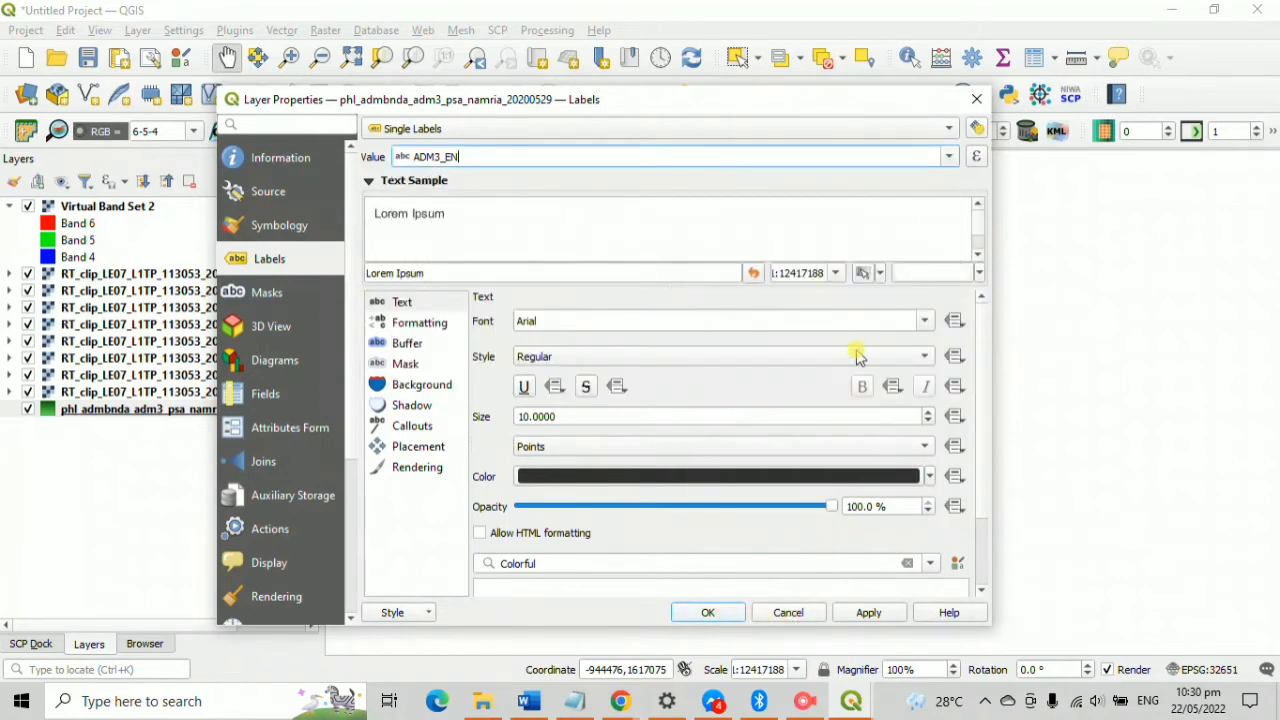
- Set the label font to Calibri and darken the label text colour
{"action": "left_click", "coordinate": [927, 322]}
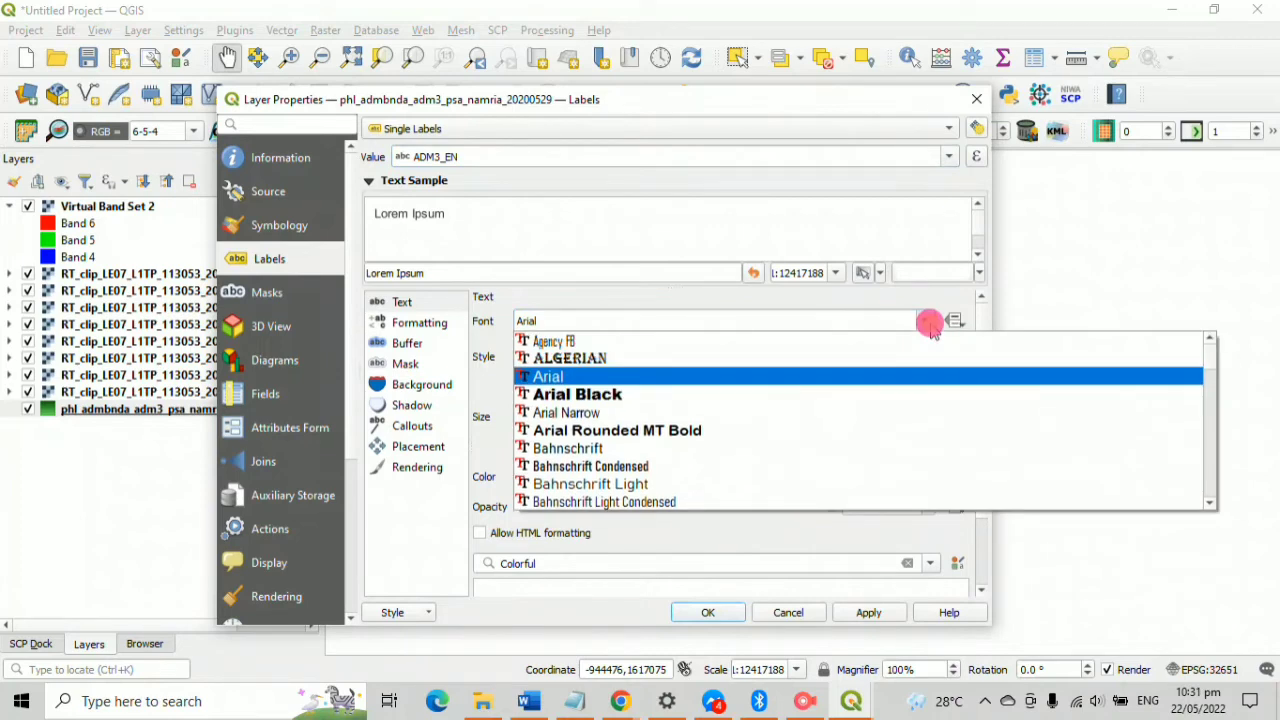
{"action": "scroll", "coordinate": [806, 414], "scroll_direction": "down", "scroll_amount": 6}
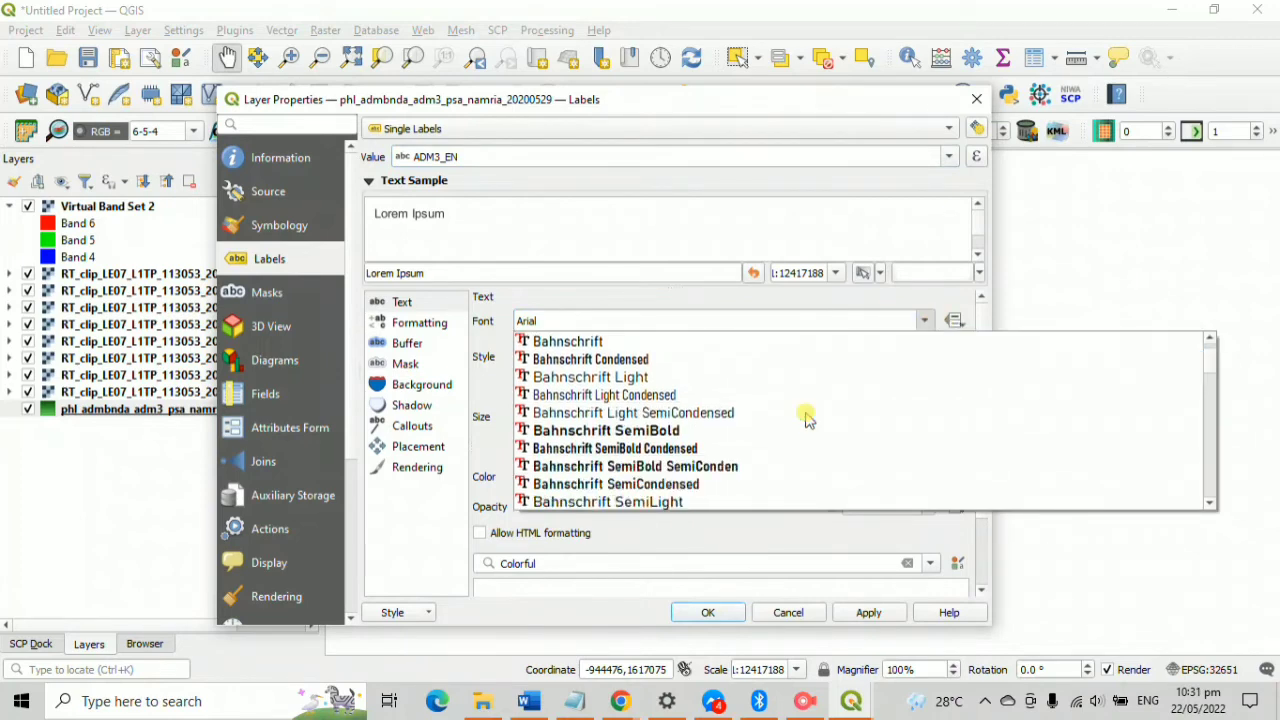
{"action": "scroll", "coordinate": [760, 440], "scroll_direction": "down", "scroll_amount": 6}
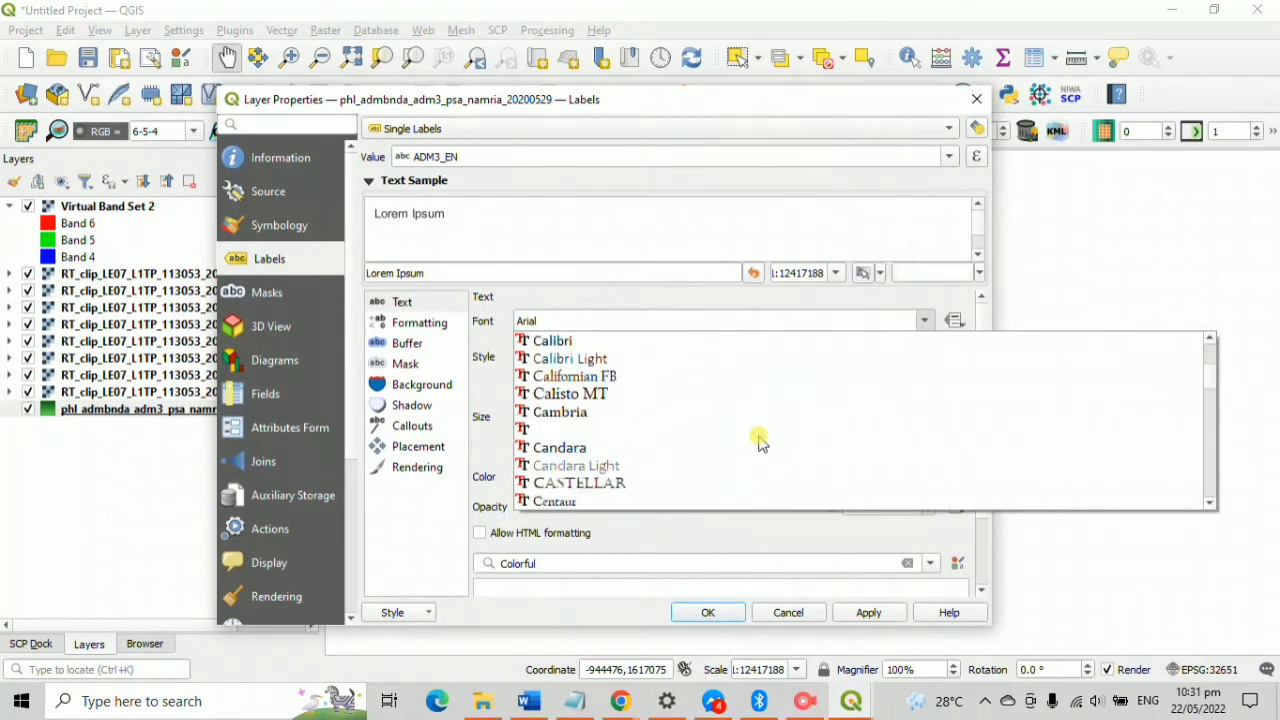
{"action": "scroll", "coordinate": [750, 437], "scroll_direction": "up", "scroll_amount": 1}
{"action": "left_click", "coordinate": [608, 395]}
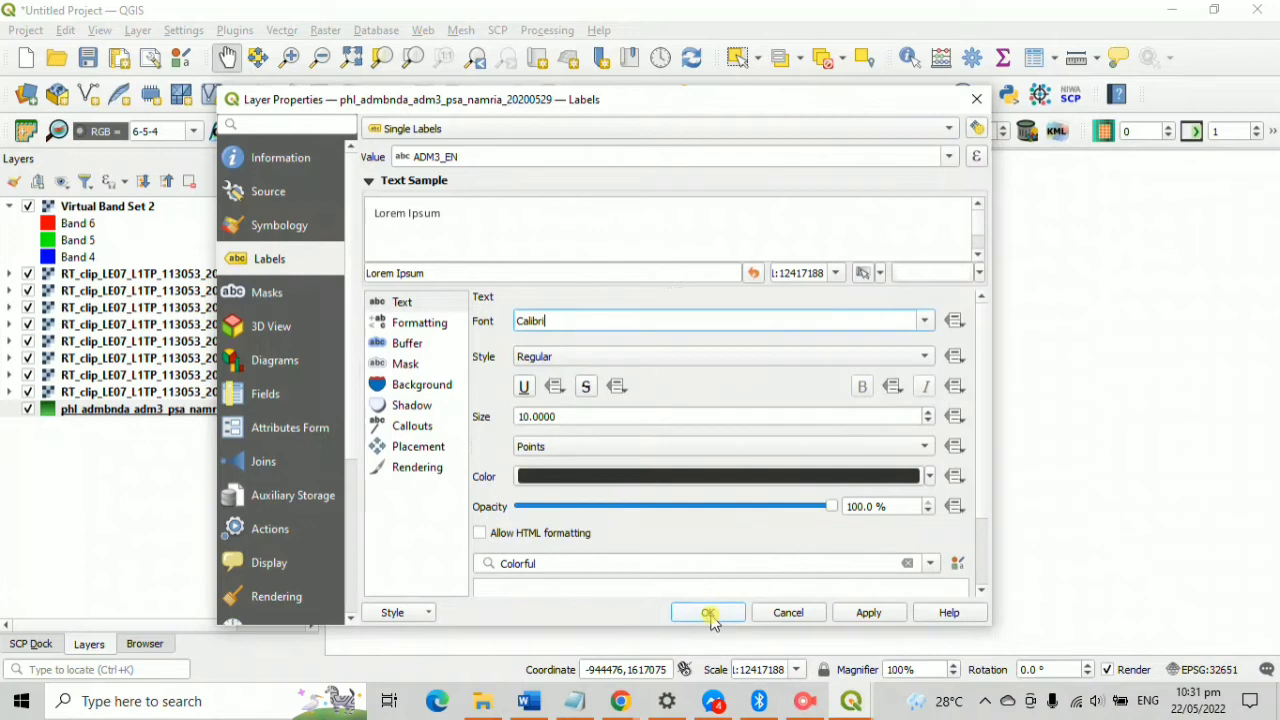
{"action": "left_click", "coordinate": [930, 477]}
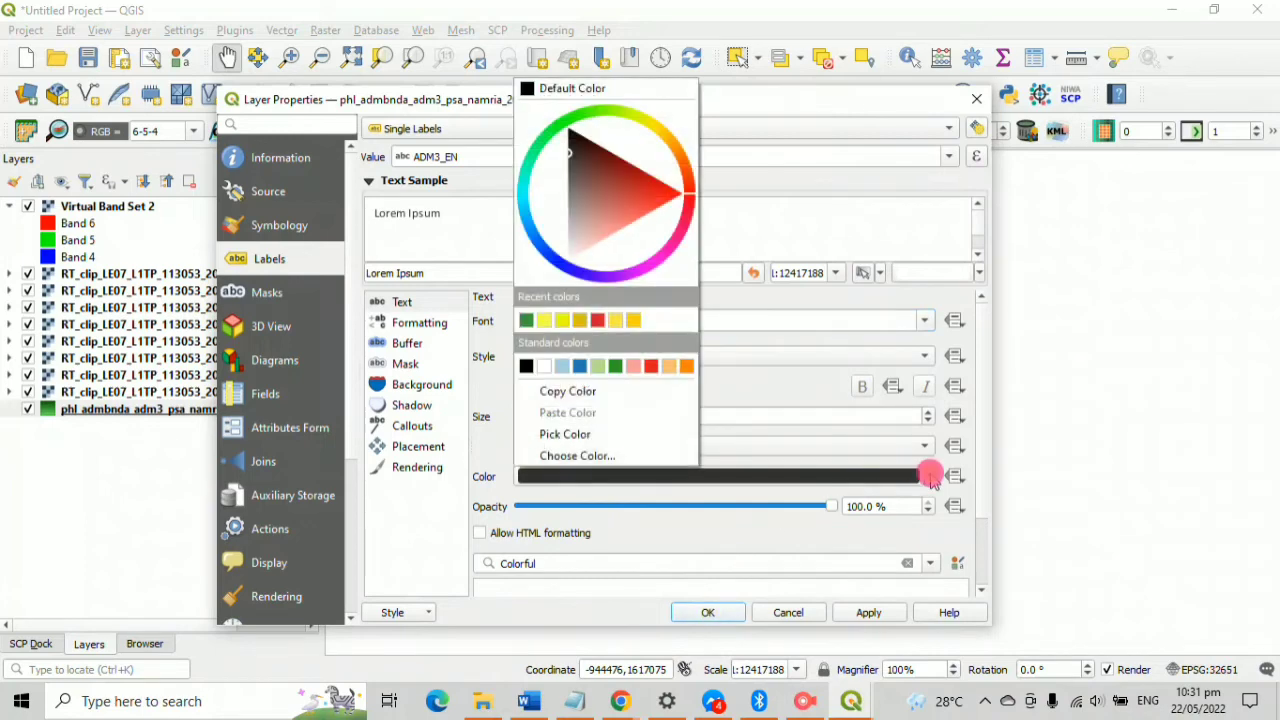
{"action": "left_click_drag", "start_coordinate": [573, 152], "coordinate": [572, 124]}
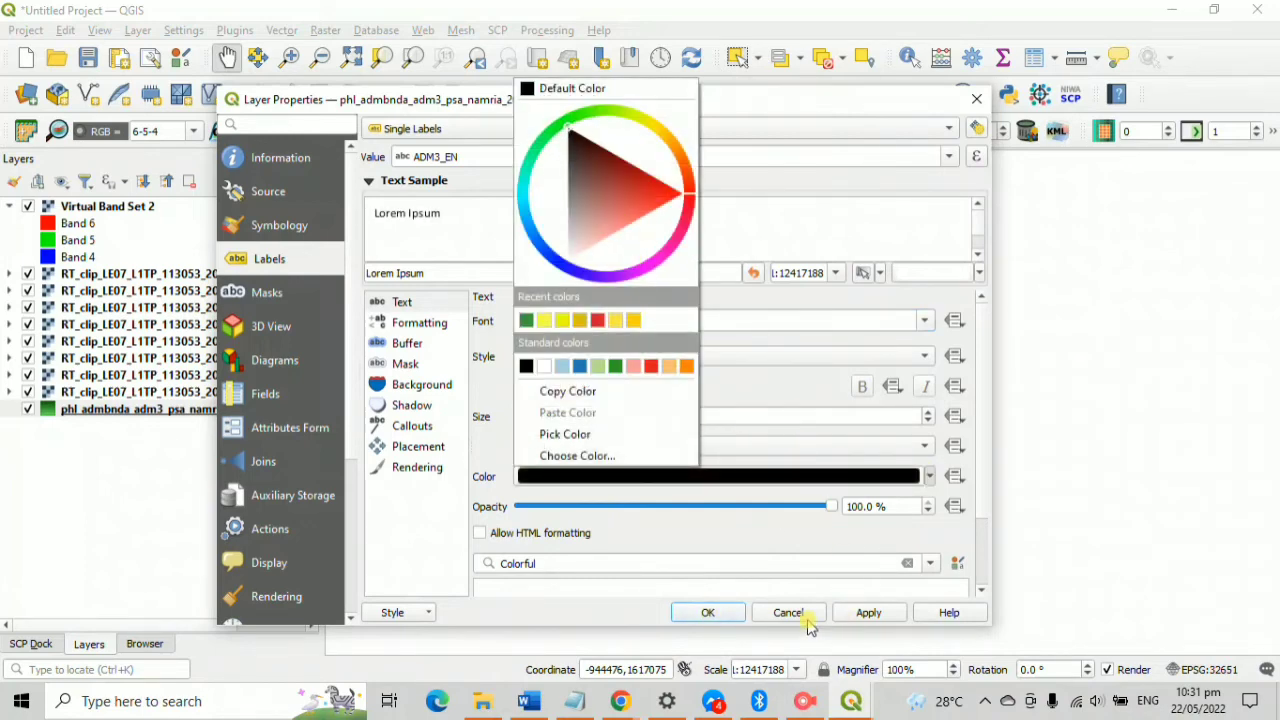
- Apply the label settings and zoom in toward the central Visayas islands
{"action": "left_click", "coordinate": [708, 610]}
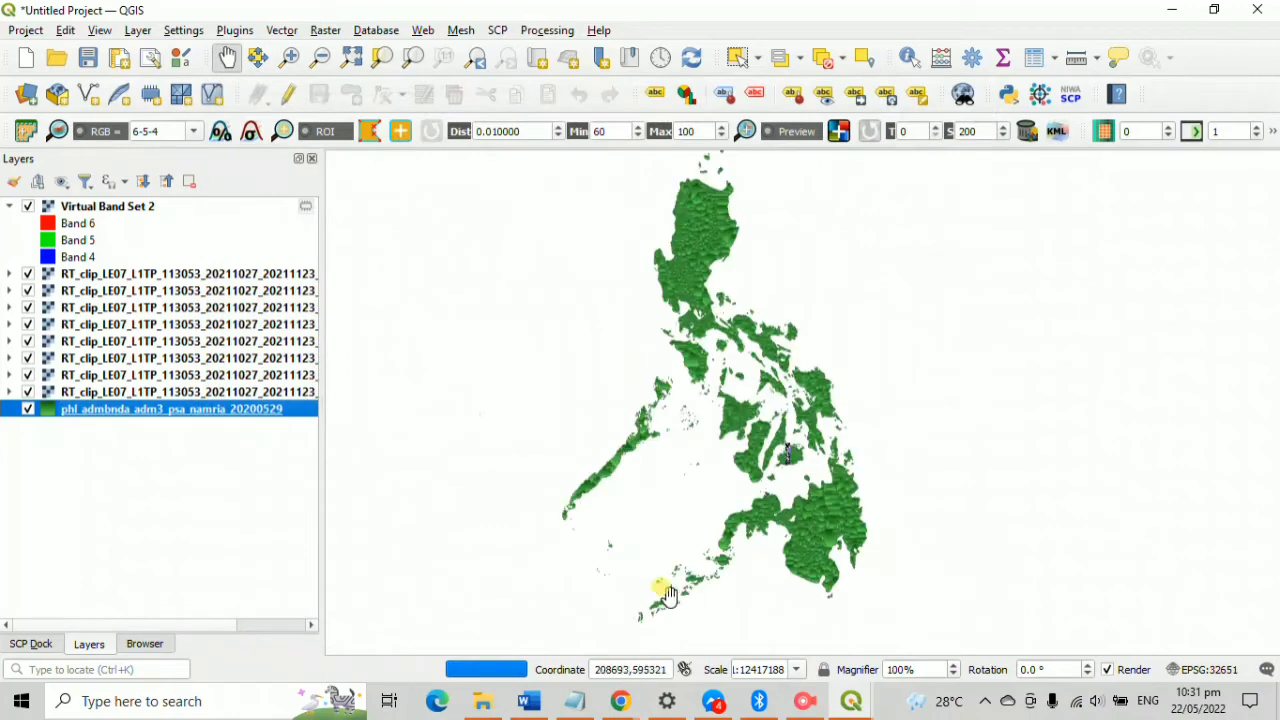
{"action": "scroll", "coordinate": [717, 340], "scroll_direction": "up", "scroll_amount": 1}
{"action": "left_click_drag", "start_coordinate": [766, 491], "coordinate": [677, 409]}
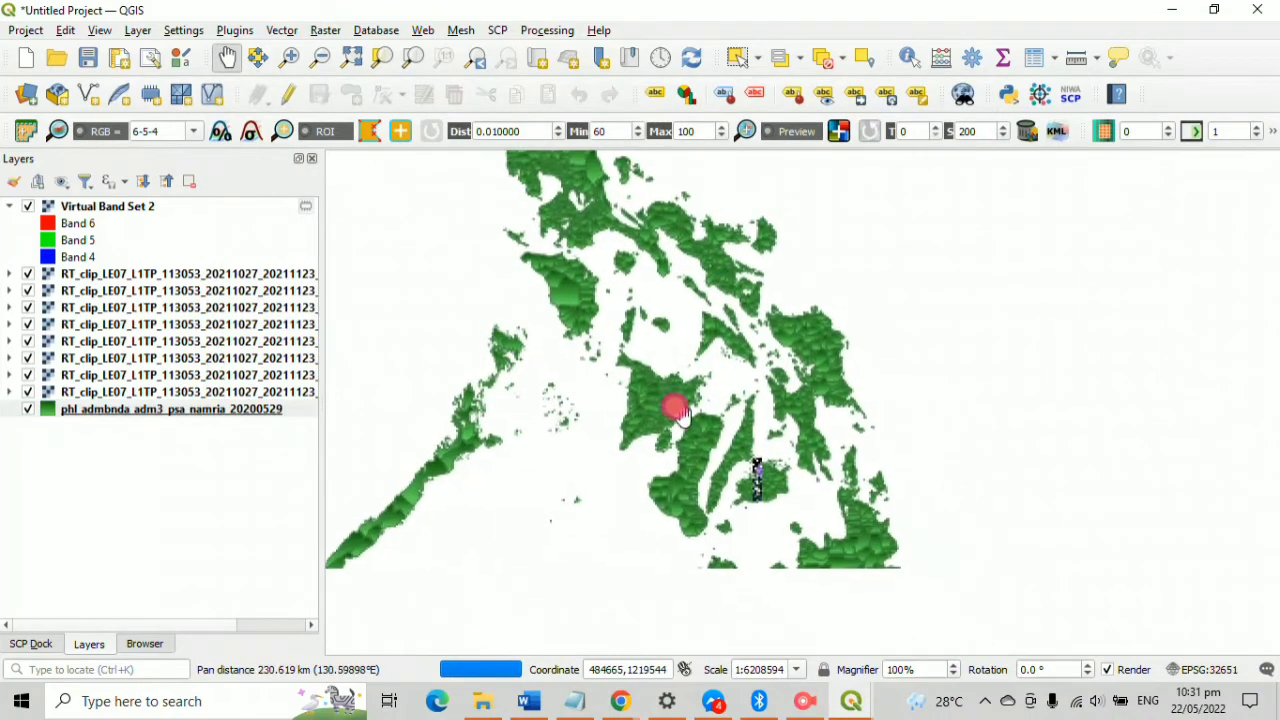
{"action": "scroll", "coordinate": [757, 463], "scroll_direction": "up", "scroll_amount": 1}
{"action": "scroll", "coordinate": [805, 496], "scroll_direction": "up", "scroll_amount": 1}
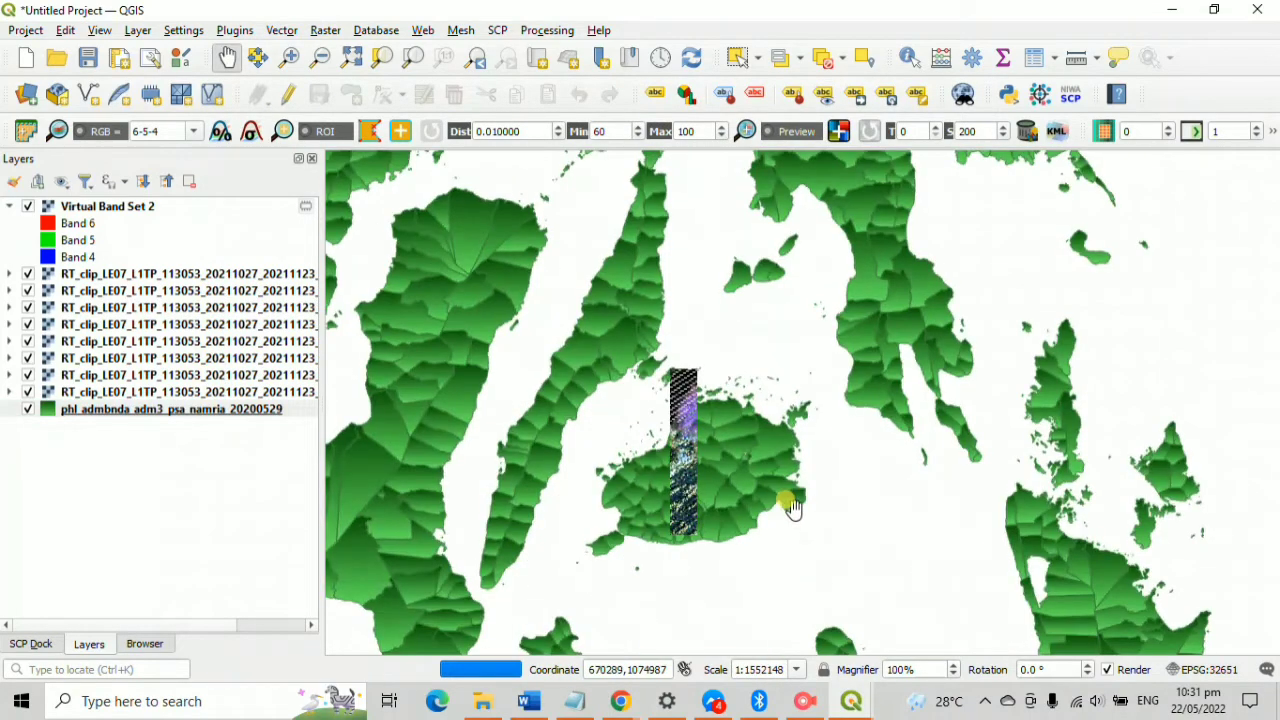
{"action": "scroll", "coordinate": [755, 512], "scroll_direction": "down", "scroll_amount": 3}
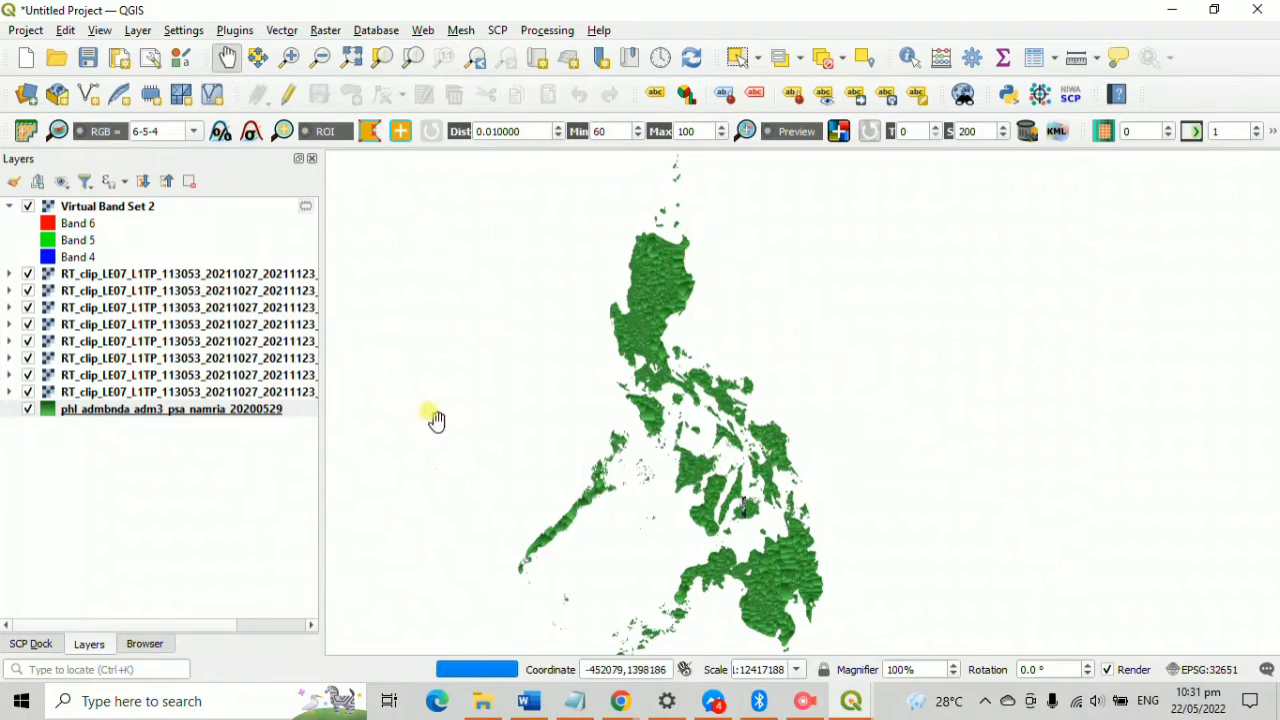
{"action": "scroll", "coordinate": [654, 543], "scroll_direction": "up", "scroll_amount": 2}
{"action": "left_click_drag", "start_coordinate": [806, 508], "coordinate": [986, 517]}
{"action": "scroll", "coordinate": [817, 457], "scroll_direction": "up", "scroll_amount": 2}
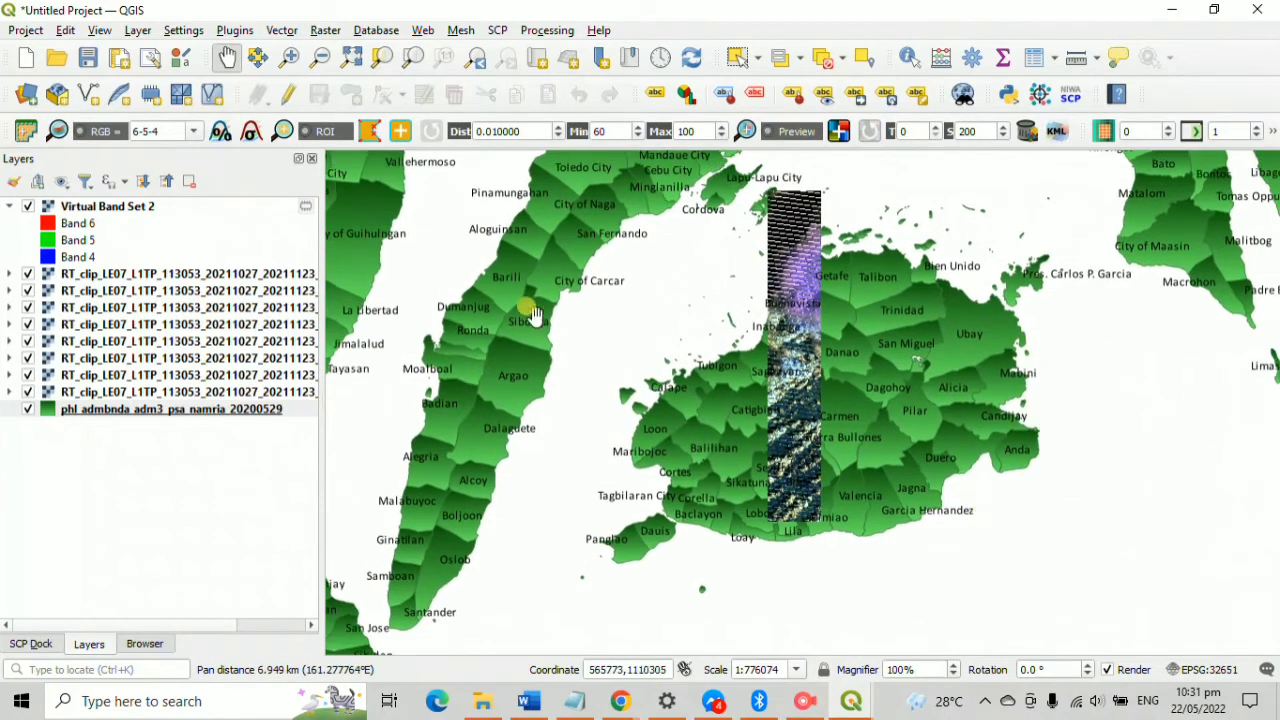
{"action": "scroll", "coordinate": [830, 530], "scroll_direction": "up", "scroll_amount": 1}
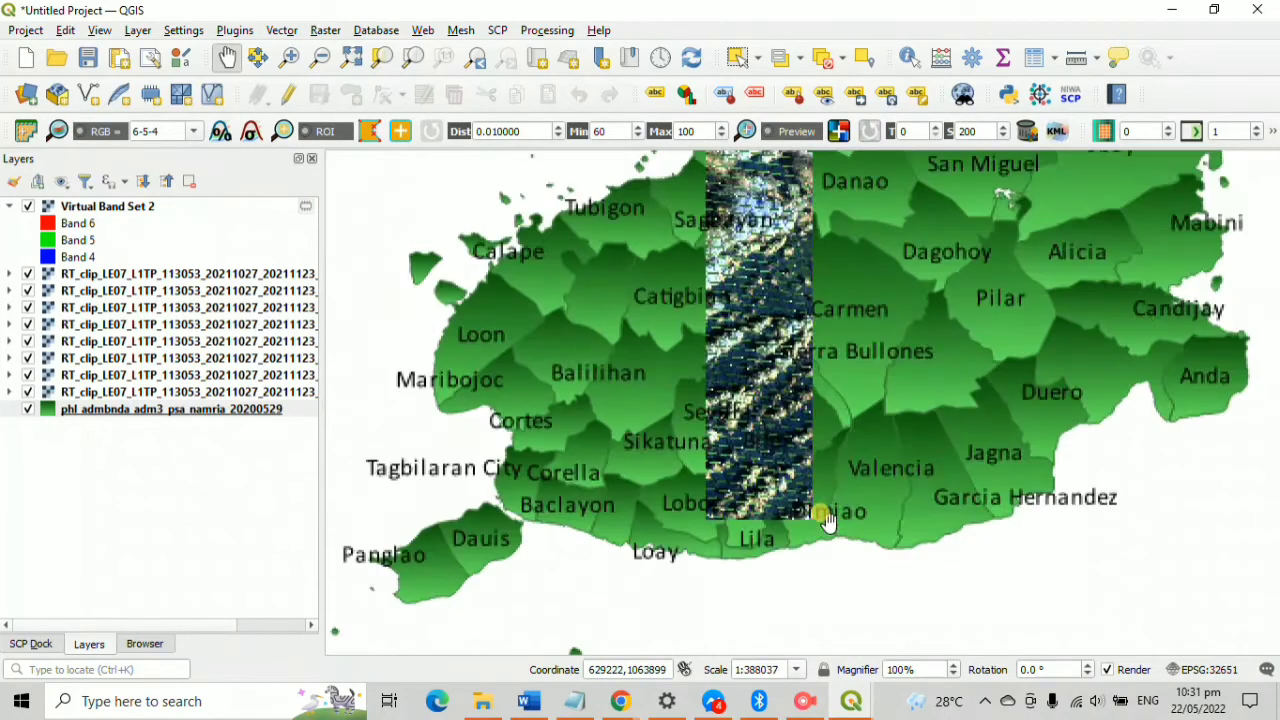
- Inspect Bohol's municipality labels, such as Valencia and Loboc, along the satellite strip
{"action": "left_click_drag", "start_coordinate": [830, 530], "coordinate": [745, 577]}
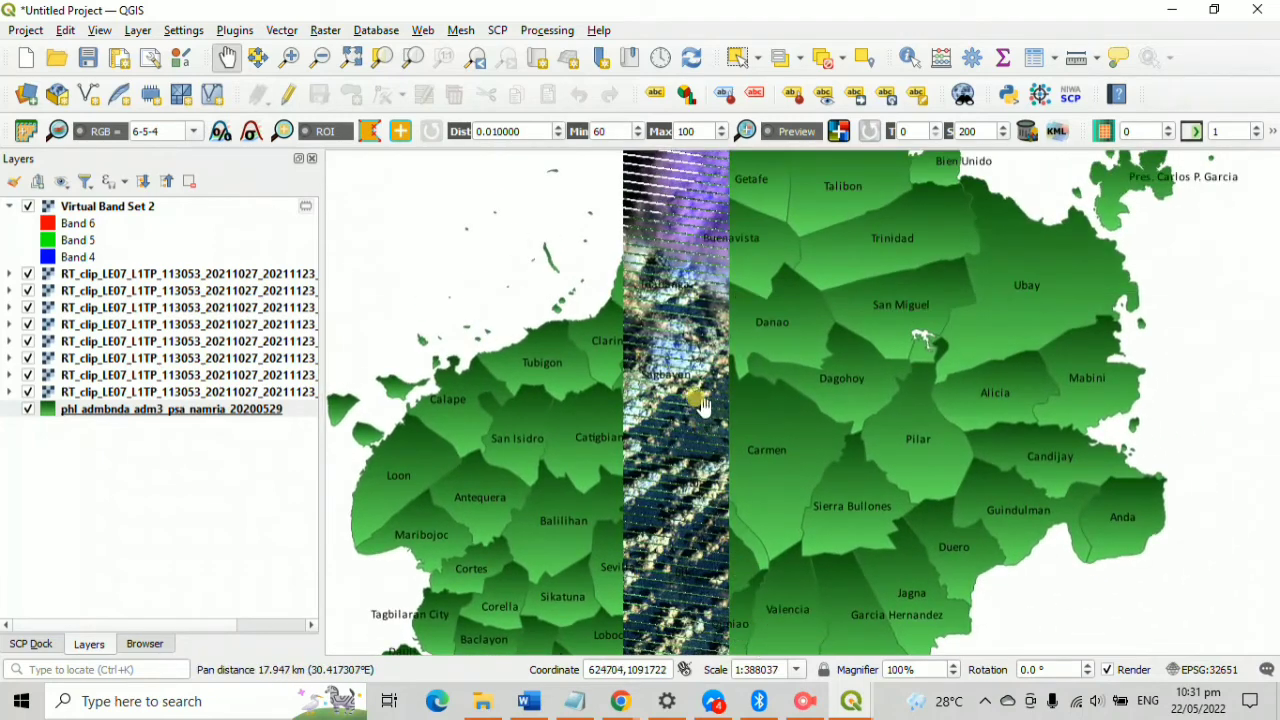
{"action": "left_click_drag", "start_coordinate": [682, 290], "coordinate": [737, 395]}
{"action": "scroll", "coordinate": [737, 395], "scroll_direction": "up", "scroll_amount": 1}
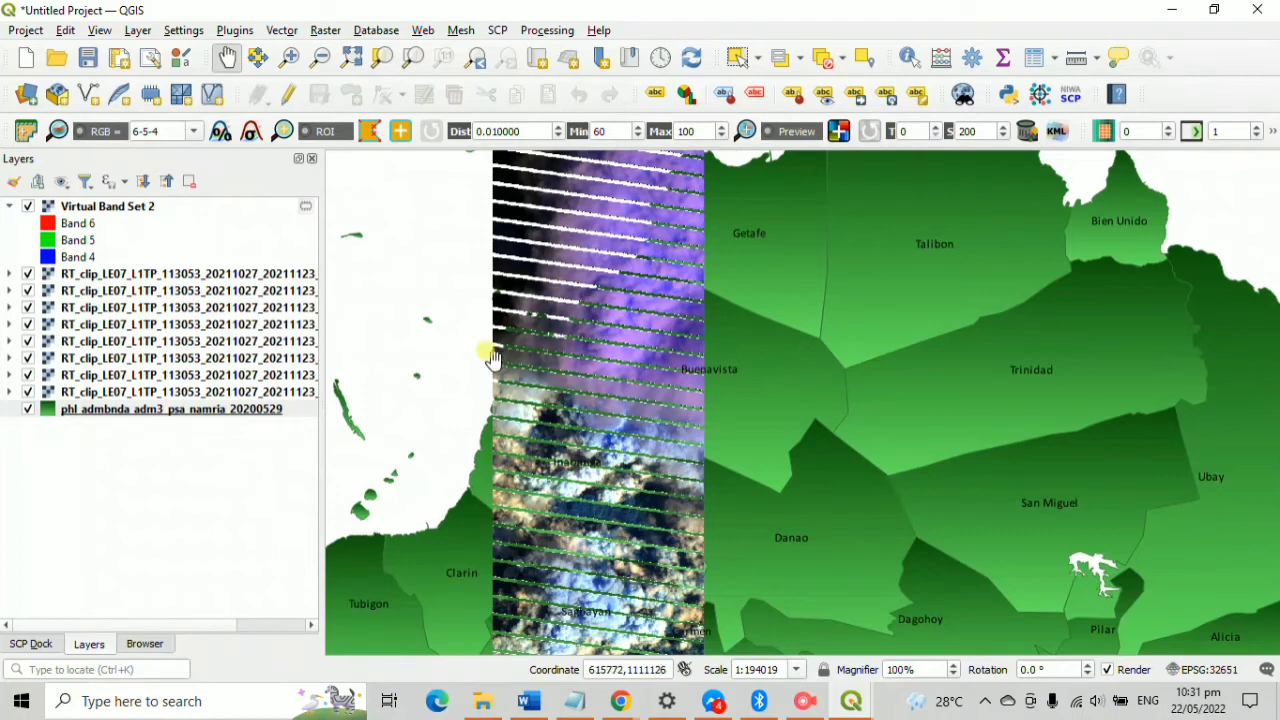
{"action": "left_click_drag", "start_coordinate": [775, 491], "coordinate": [850, 354]}
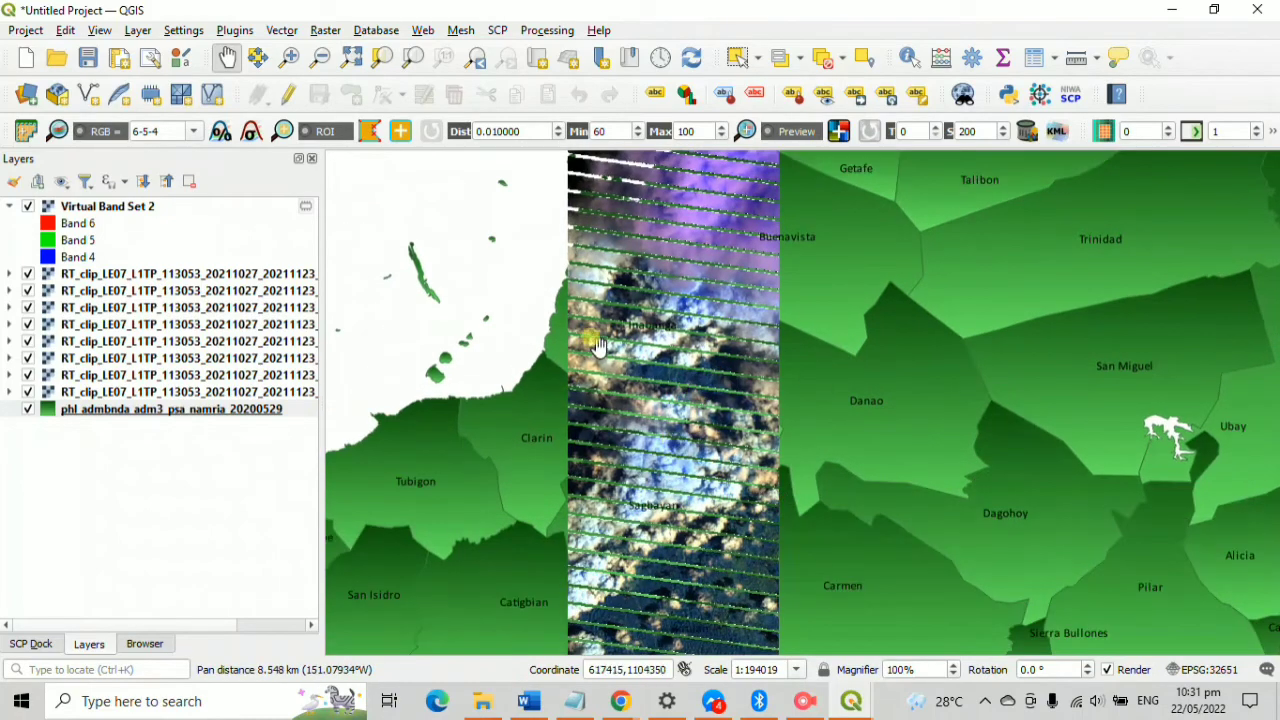
{"action": "scroll", "coordinate": [693, 327], "scroll_direction": "up", "scroll_amount": 1}
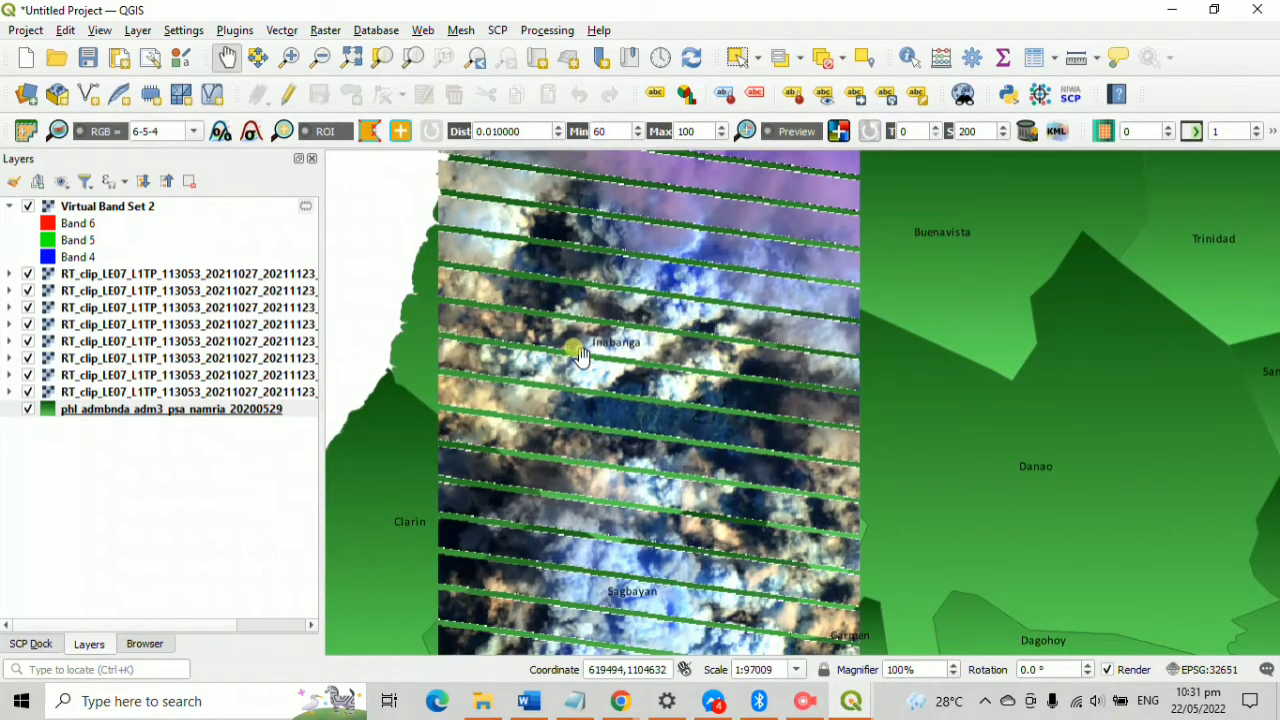
{"action": "scroll", "coordinate": [578, 350], "scroll_direction": "down", "scroll_amount": 2}
{"action": "left_click_drag", "start_coordinate": [618, 460], "coordinate": [622, 438]}
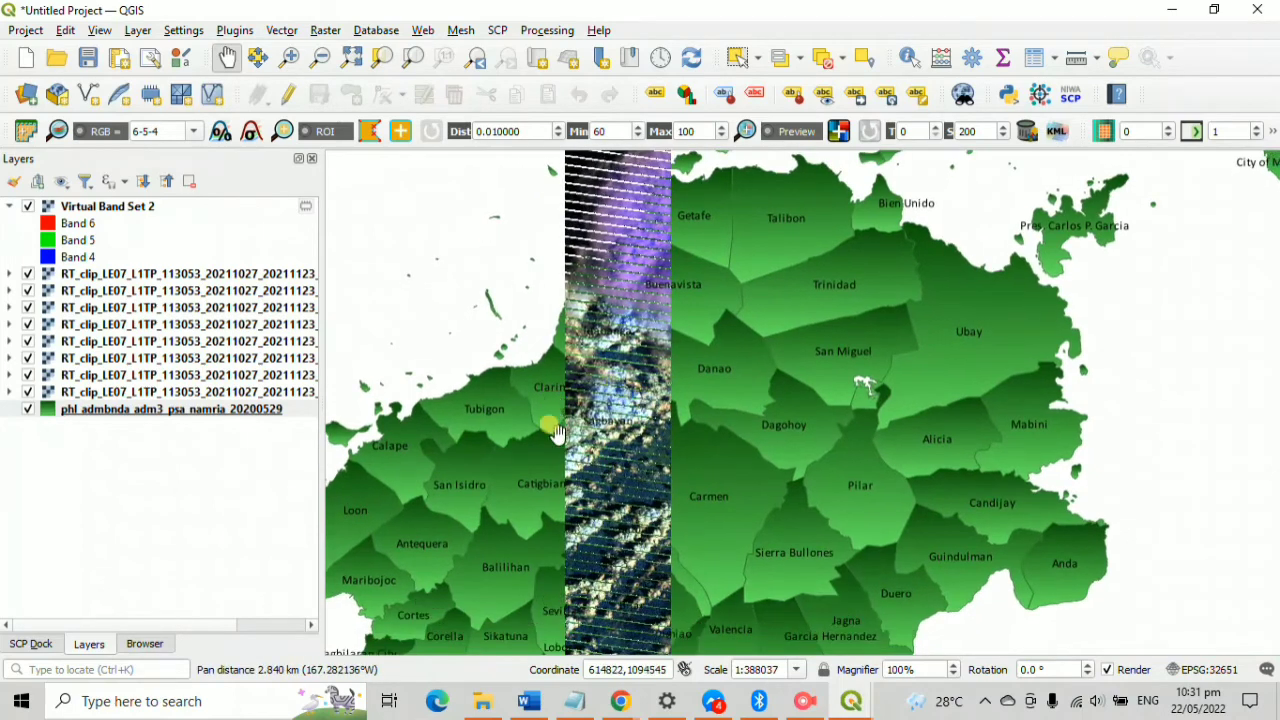
{"action": "left_click_drag", "start_coordinate": [605, 555], "coordinate": [594, 386]}
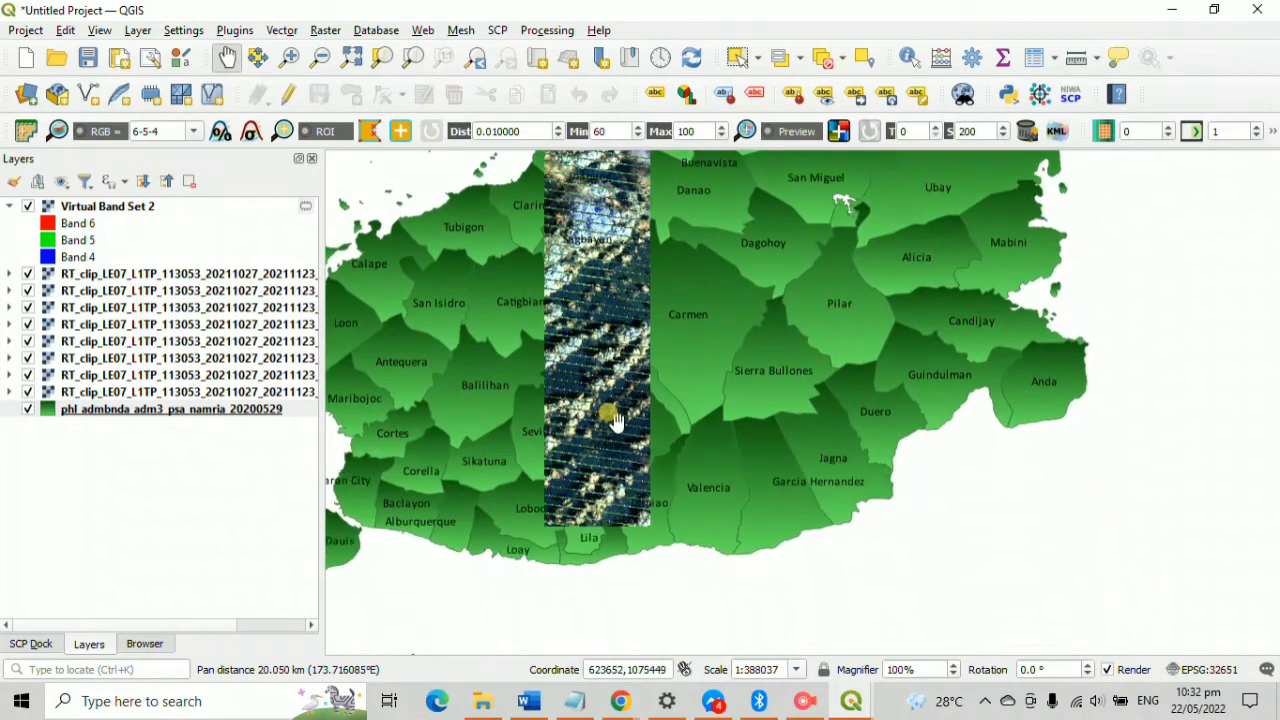
{"action": "scroll", "coordinate": [612, 414], "scroll_direction": "up", "scroll_amount": 1}
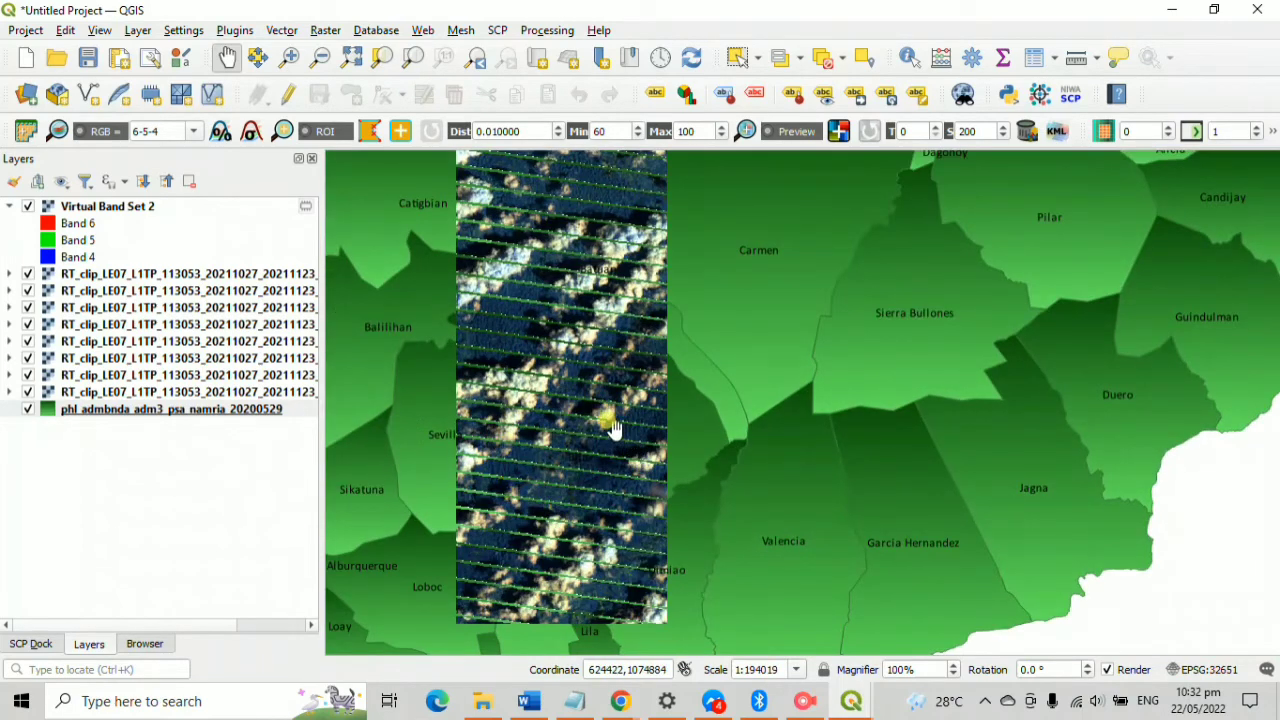
{"action": "left_click_drag", "start_coordinate": [580, 558], "coordinate": [580, 443]}
{"action": "scroll", "coordinate": [734, 486], "scroll_direction": "up", "scroll_amount": 1}
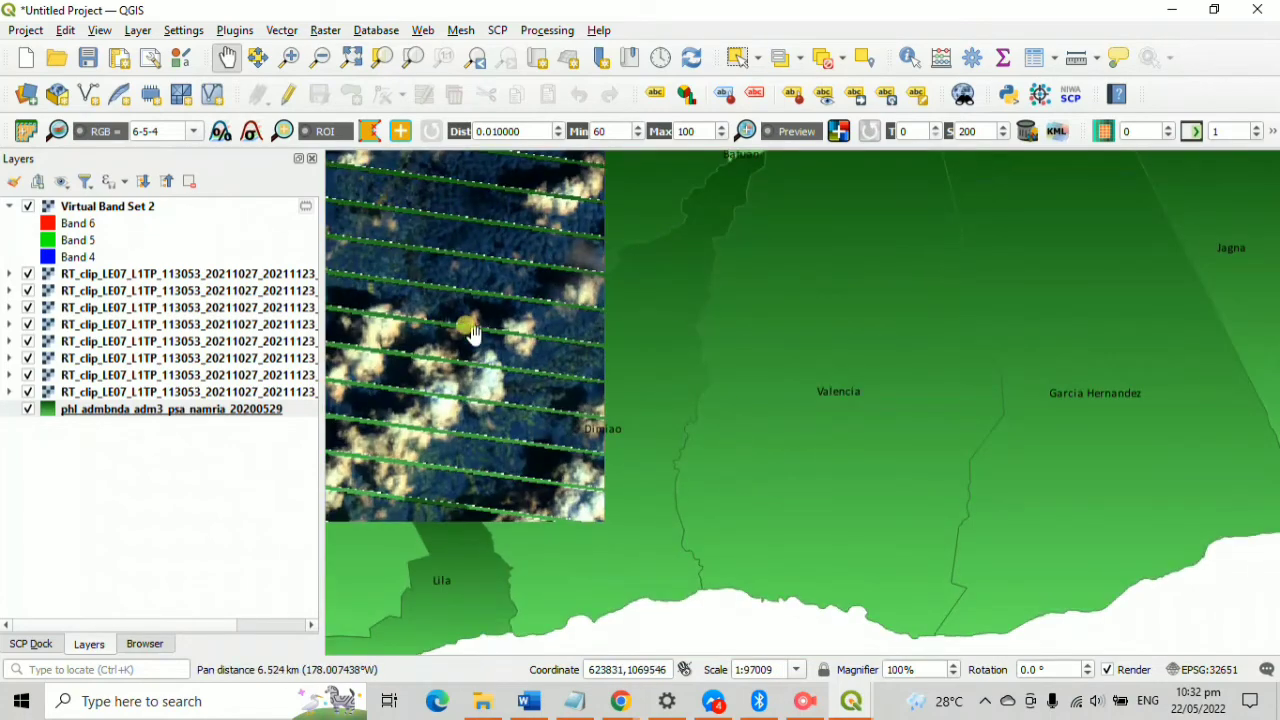
{"action": "left_click_drag", "start_coordinate": [530, 453], "coordinate": [884, 480]}
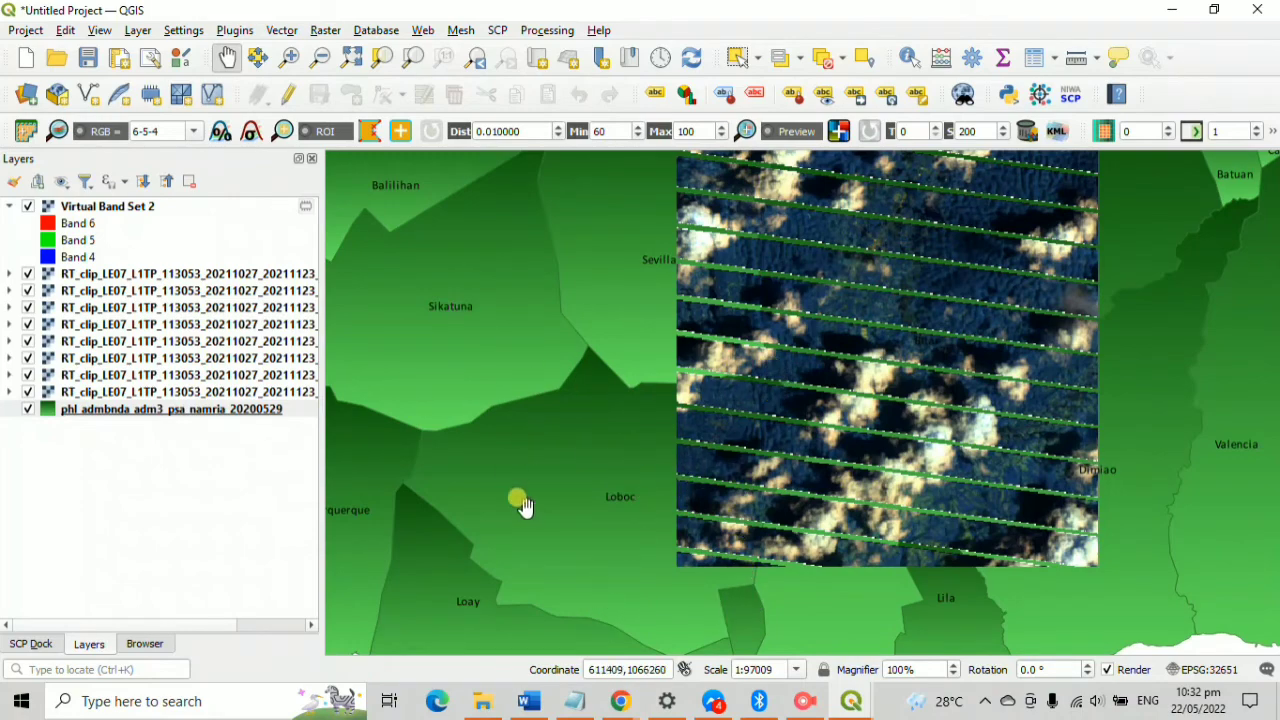
- Zoom back out and centre the whole Philippines on the map
{"action": "scroll", "coordinate": [665, 550], "scroll_direction": "down", "scroll_amount": 4}
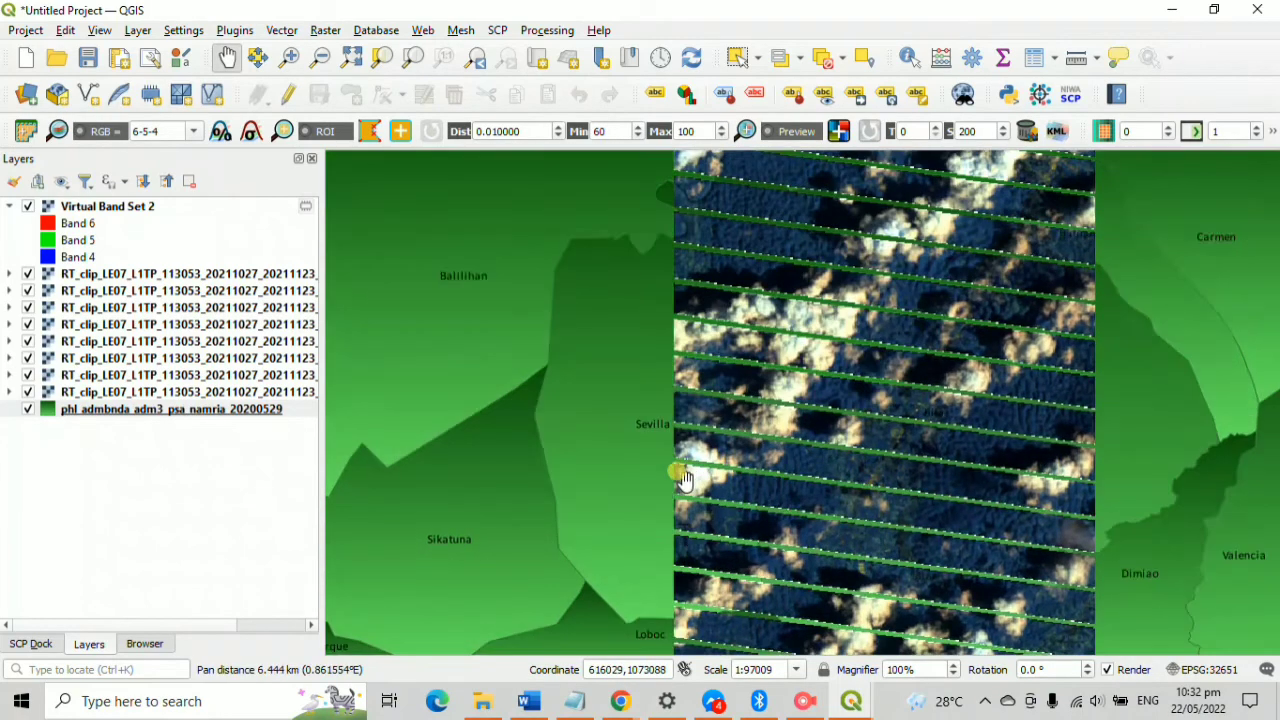
{"action": "scroll", "coordinate": [697, 533], "scroll_direction": "down", "scroll_amount": 2}
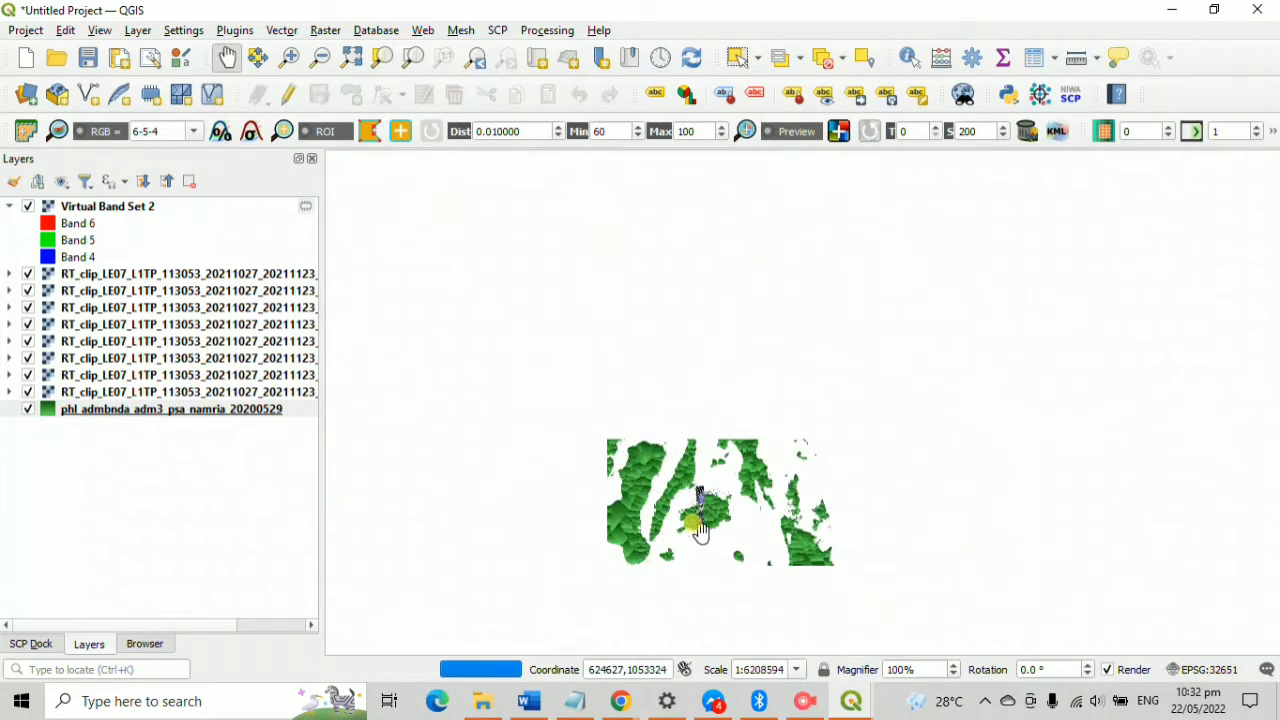
{"action": "left_click_drag", "start_coordinate": [718, 562], "coordinate": [734, 471]}
{"action": "scroll", "coordinate": [734, 471], "scroll_direction": "down", "scroll_amount": 1}
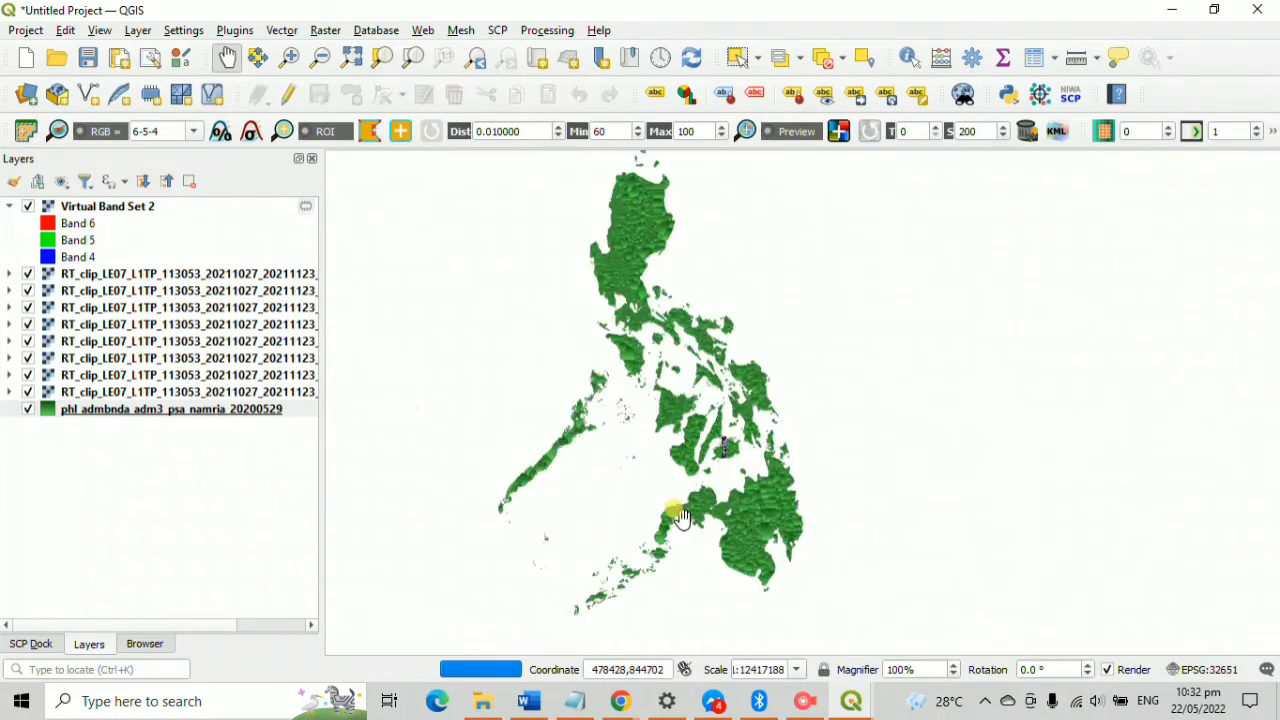
{"action": "left_click_drag", "start_coordinate": [680, 517], "coordinate": [726, 532]}
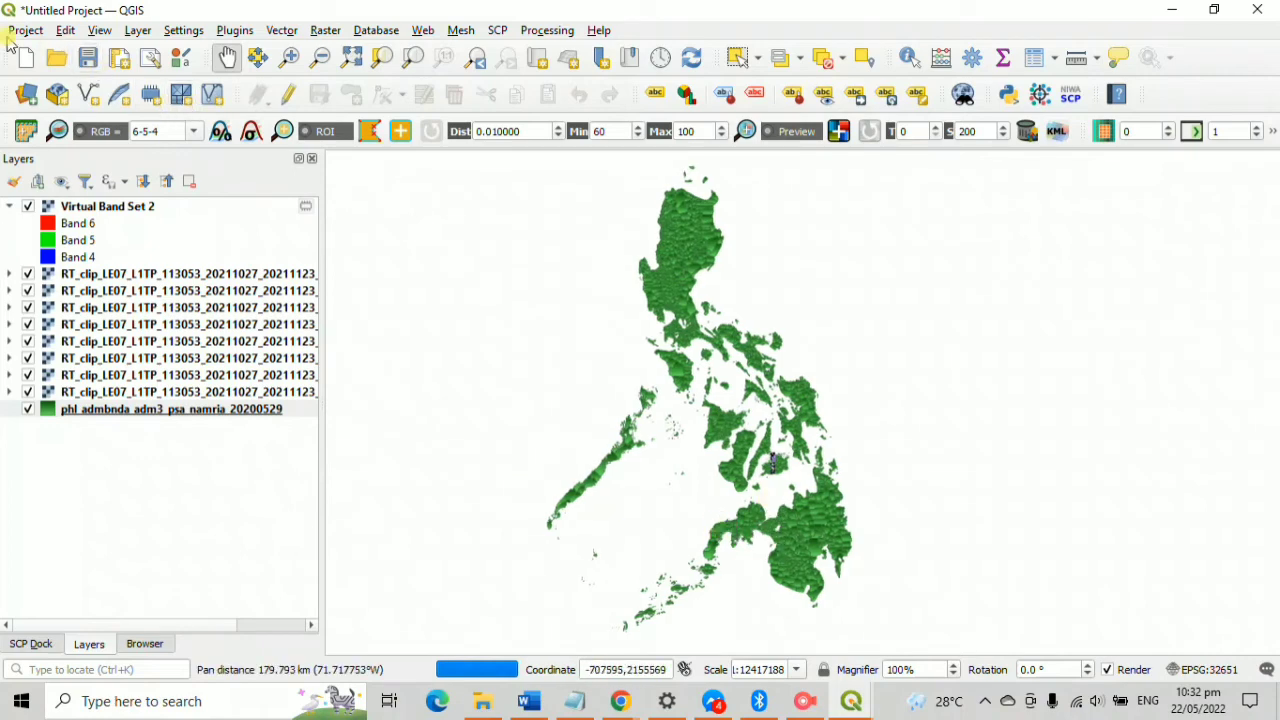
- Save the project on the Desktop as 'IMAGE CLASSIFICATION IN QGIS' followed by the author's name
{"action": "left_click", "coordinate": [12, 32]}
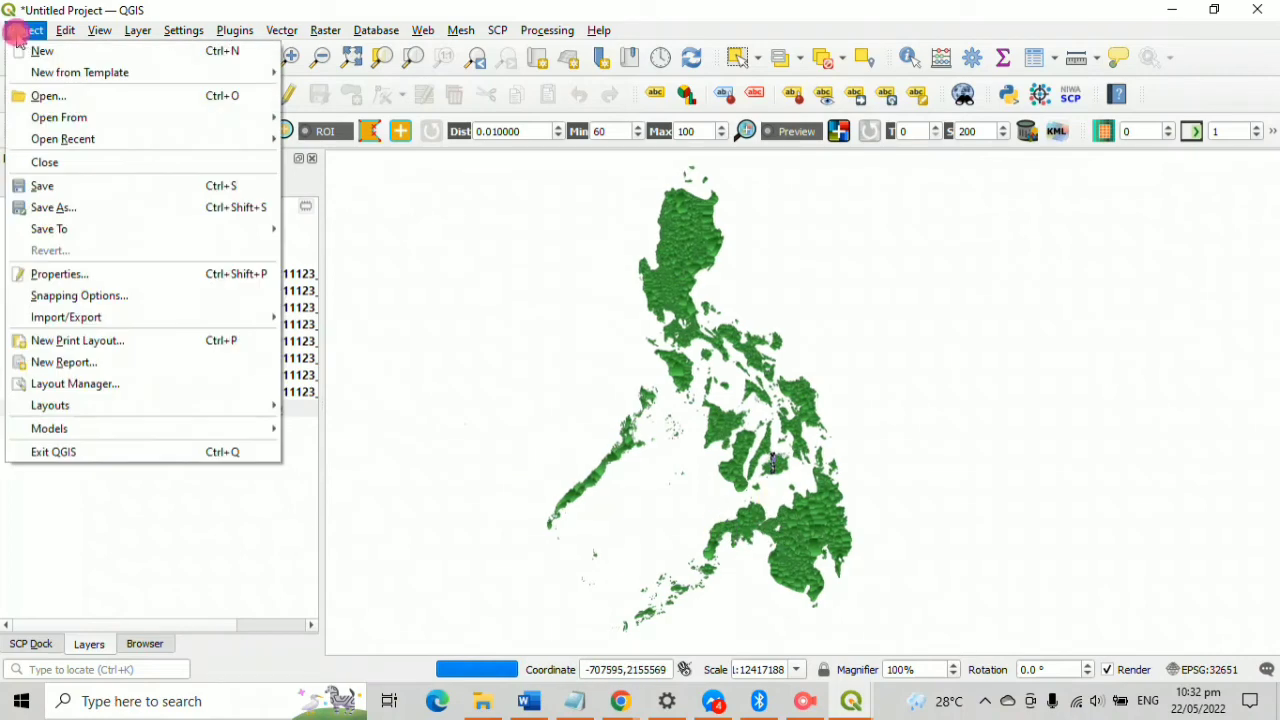
{"action": "left_click", "coordinate": [91, 210]}
{"action": "type", "text": "IMAGE CLASS"}
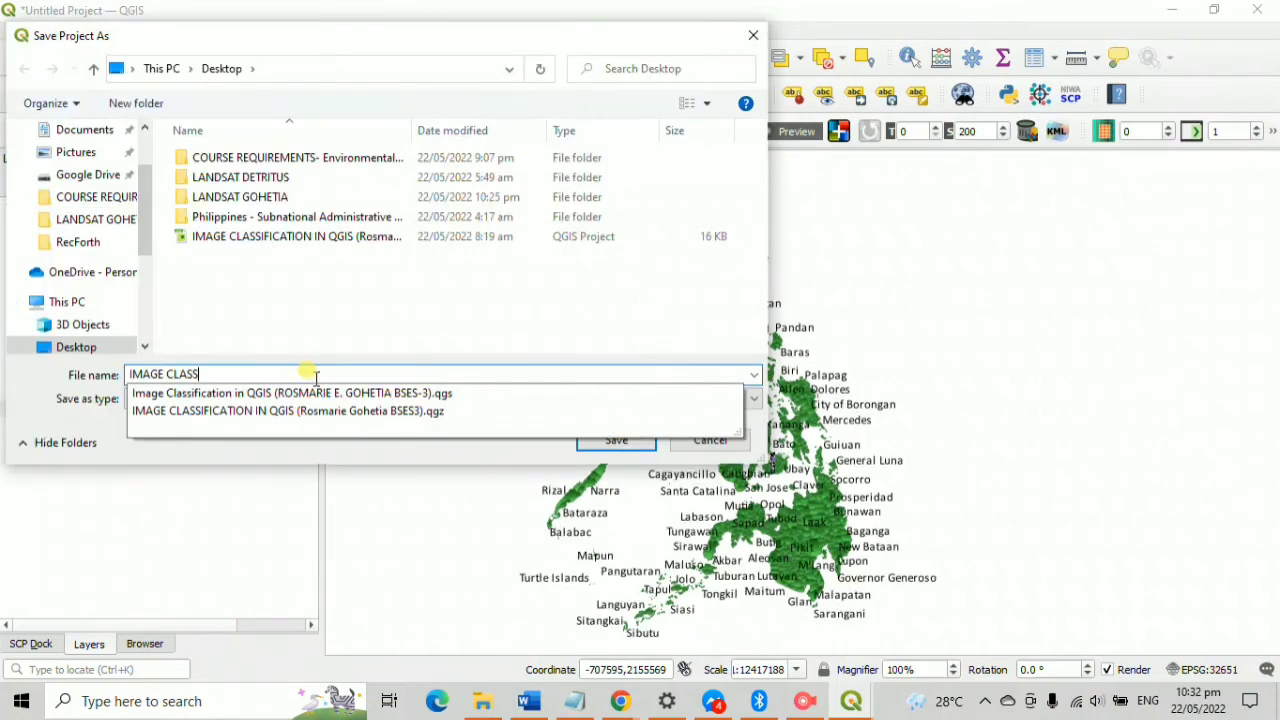
{"action": "type", "text": "IFICATION IN QGIS (GOHETIA ROSMARIE BSES3)"}
{"action": "key", "text": "Return"}
{"action": "scroll", "coordinate": [763, 437], "scroll_direction": "up", "scroll_amount": 3}
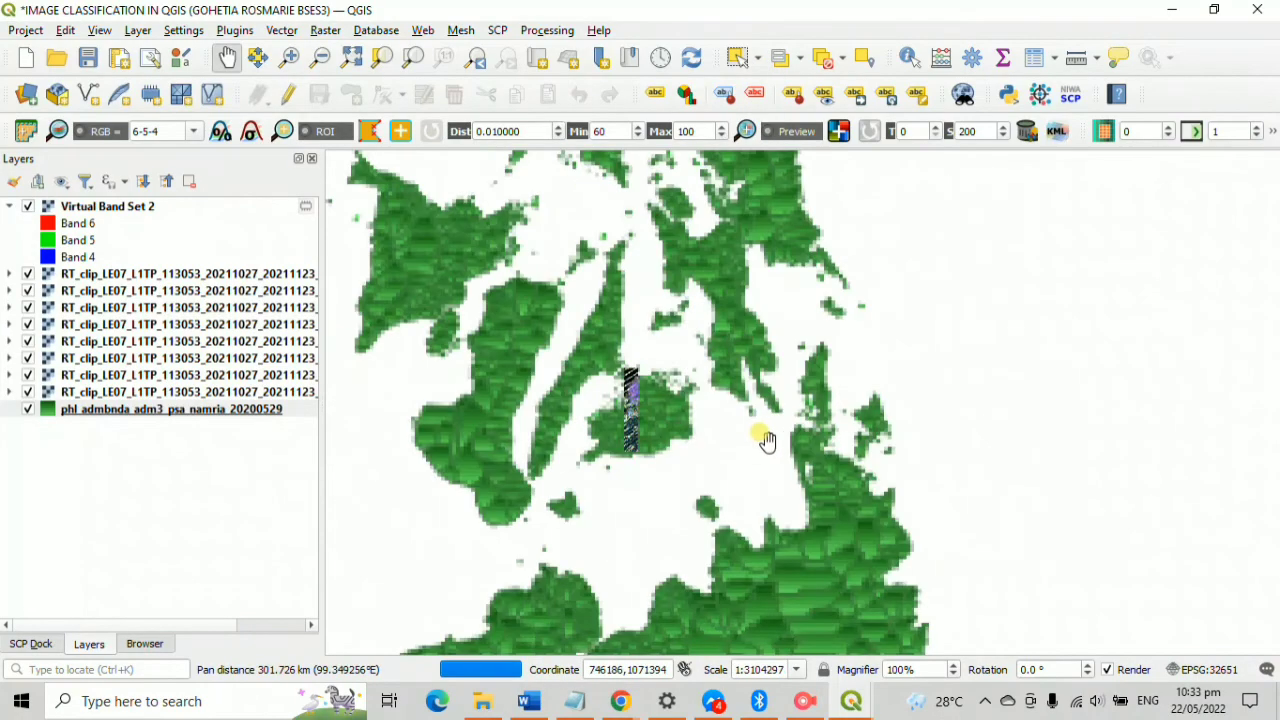
{"action": "scroll", "coordinate": [809, 437], "scroll_direction": "up", "scroll_amount": 1}
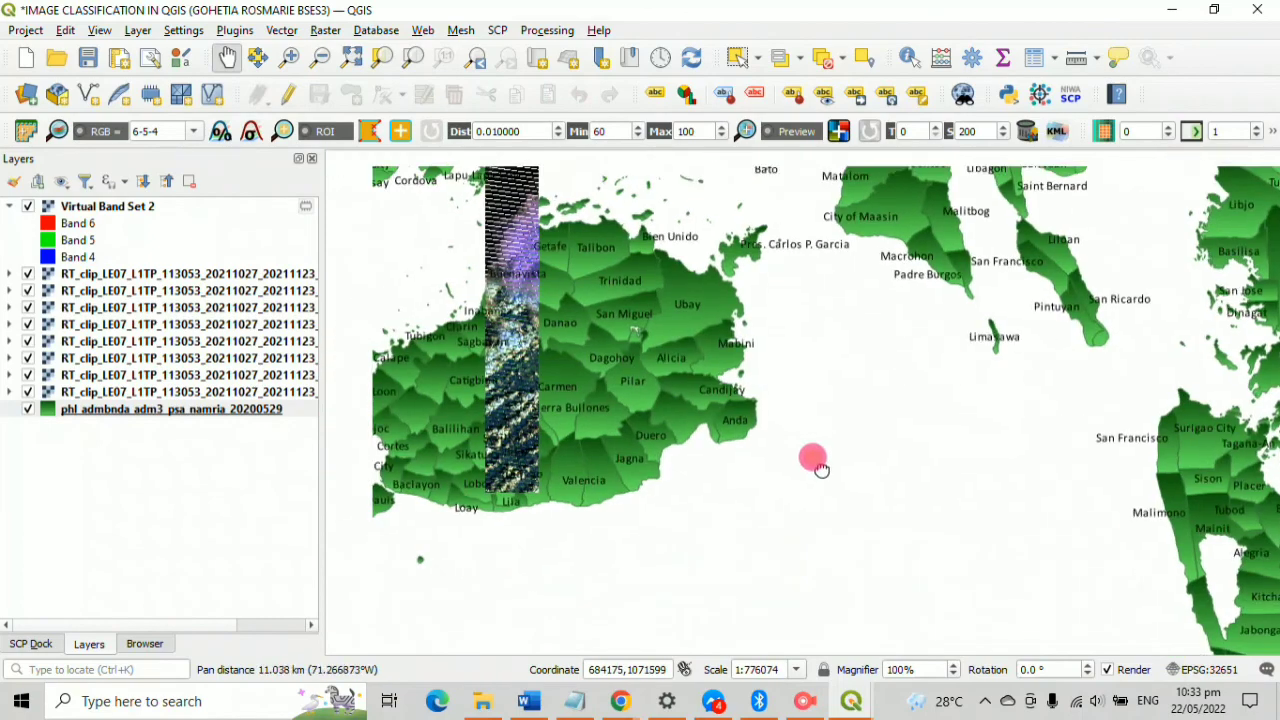